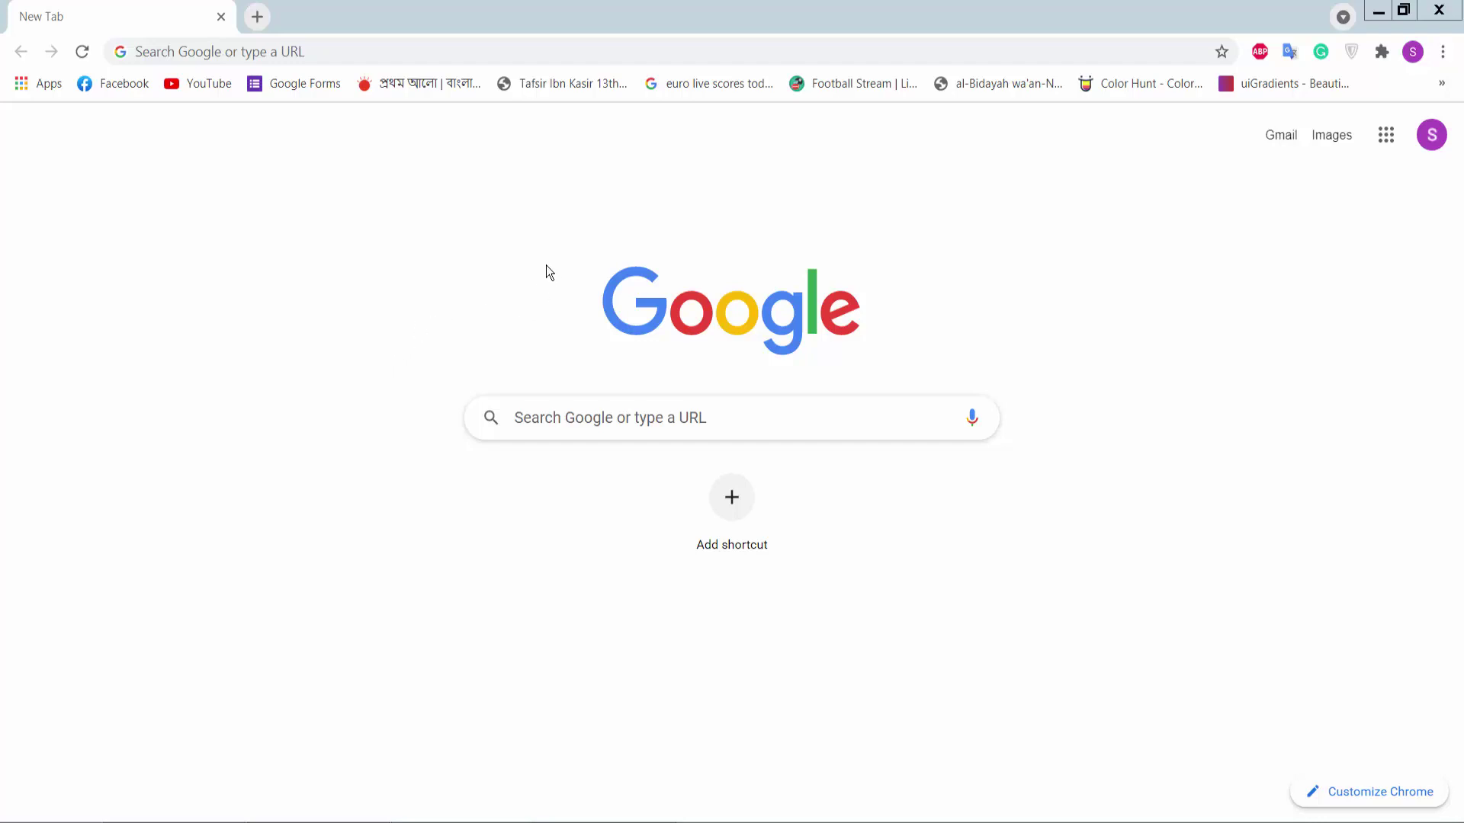
# Step: Navigate the new tab to gmail.com to load the inbox
pyautogui.click(409, 52)
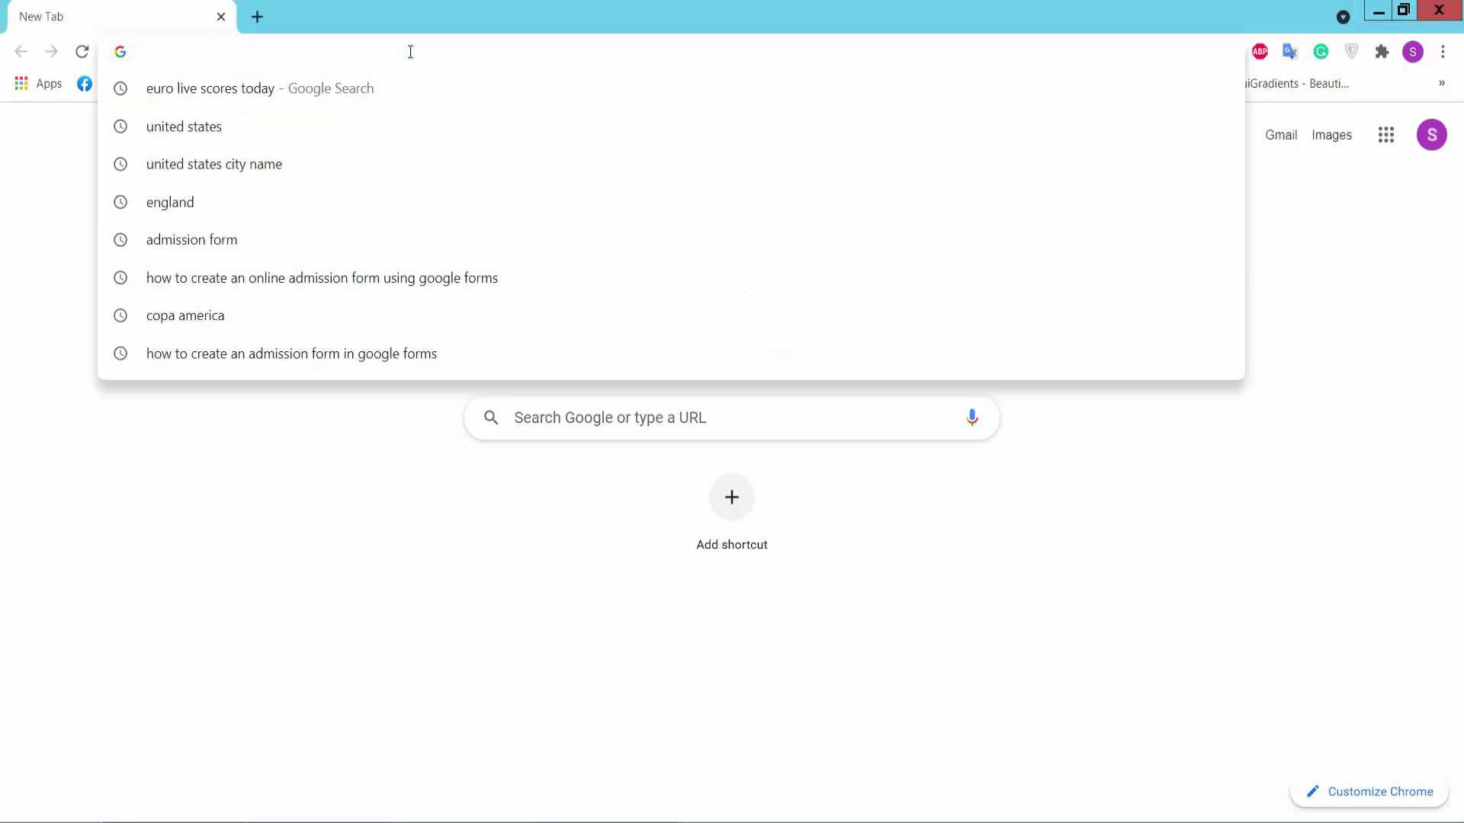
pyautogui.write('g')
pyautogui.press('Return')
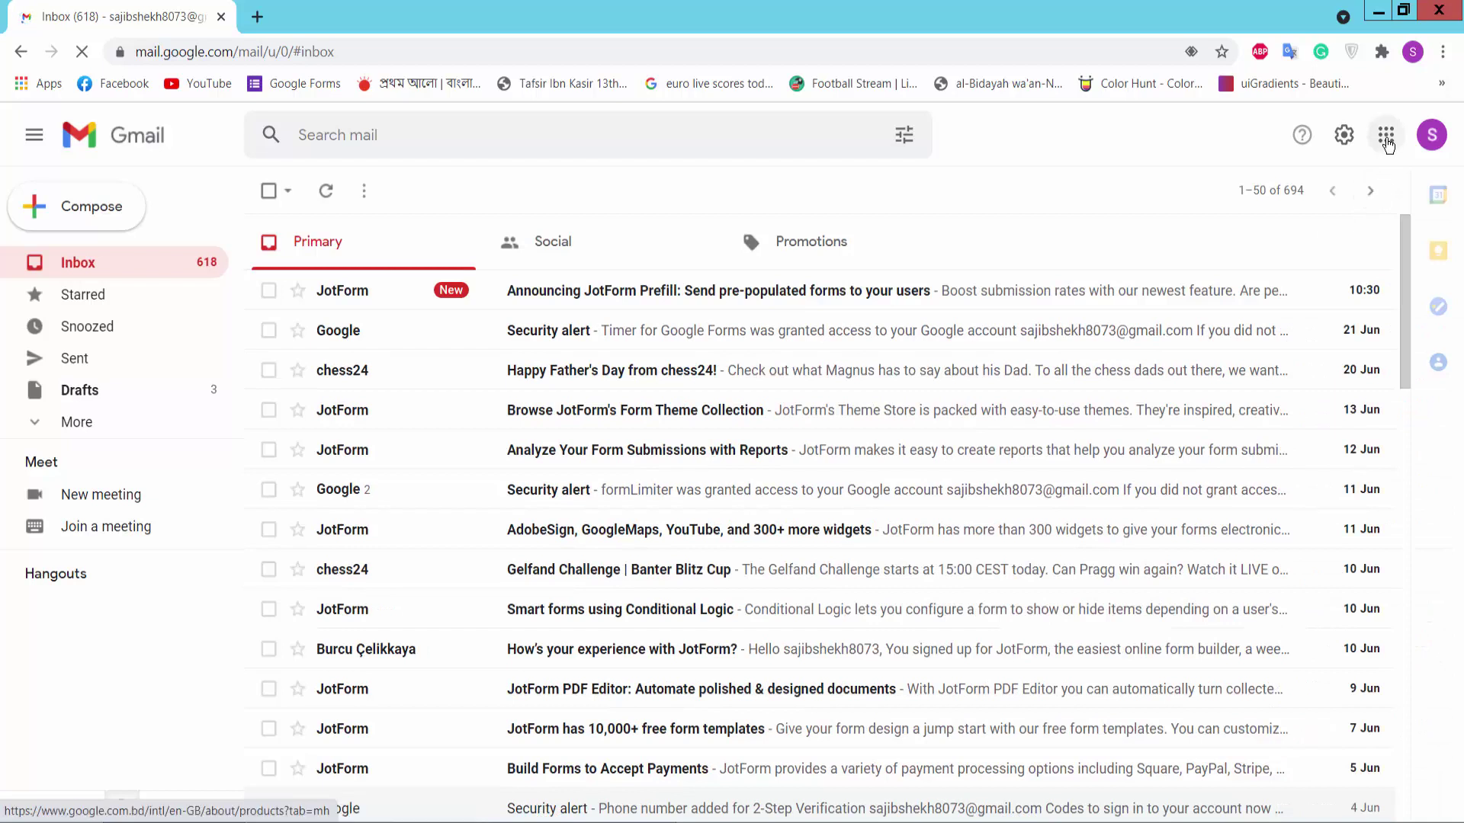
# Step: Launch Google Forms from the Google apps grid in Gmail
pyautogui.click(1386, 138)
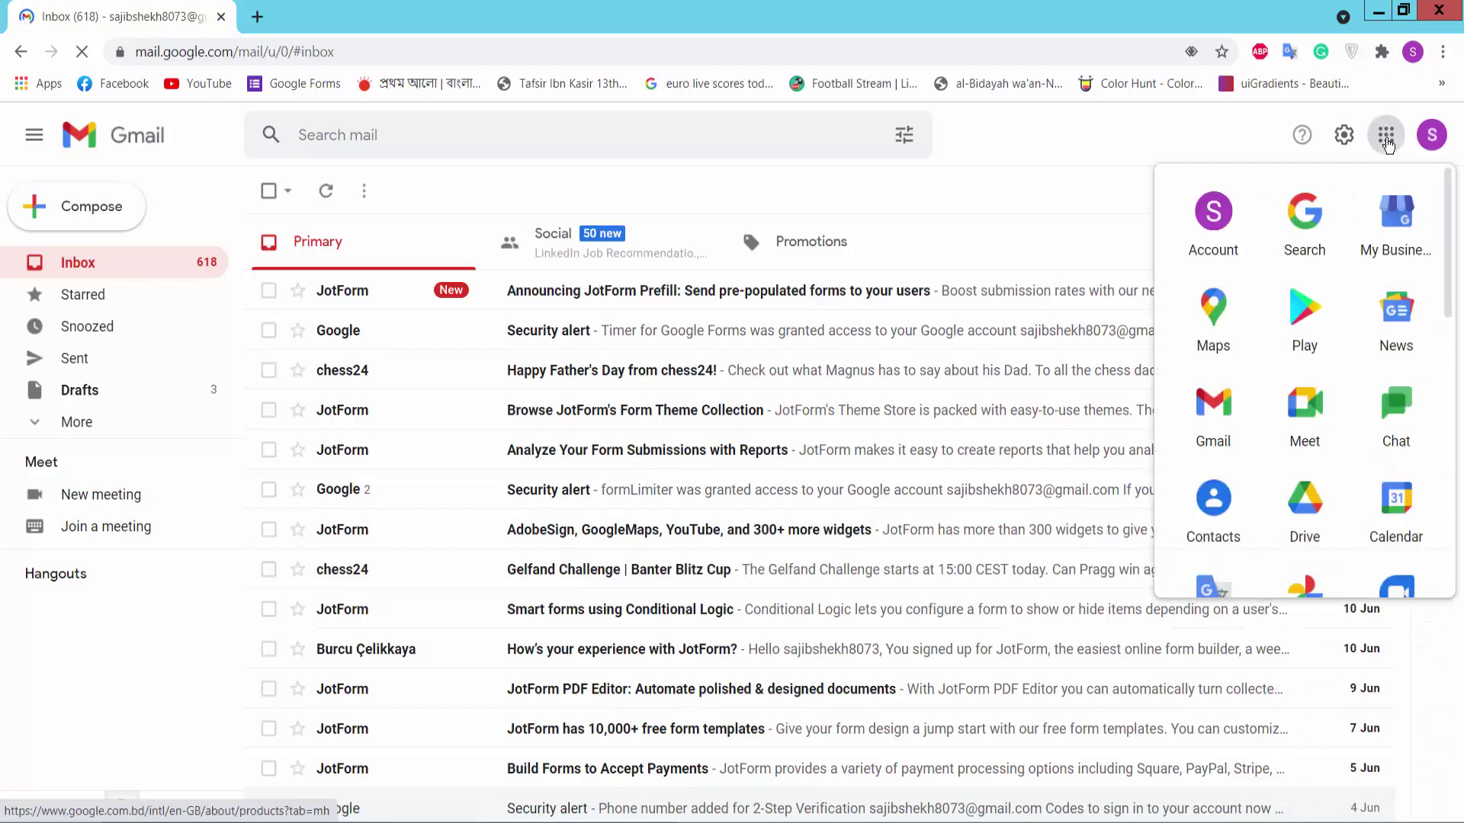
pyautogui.scroll(-5, 1303, 423)
pyautogui.scroll(5, 1303, 423)
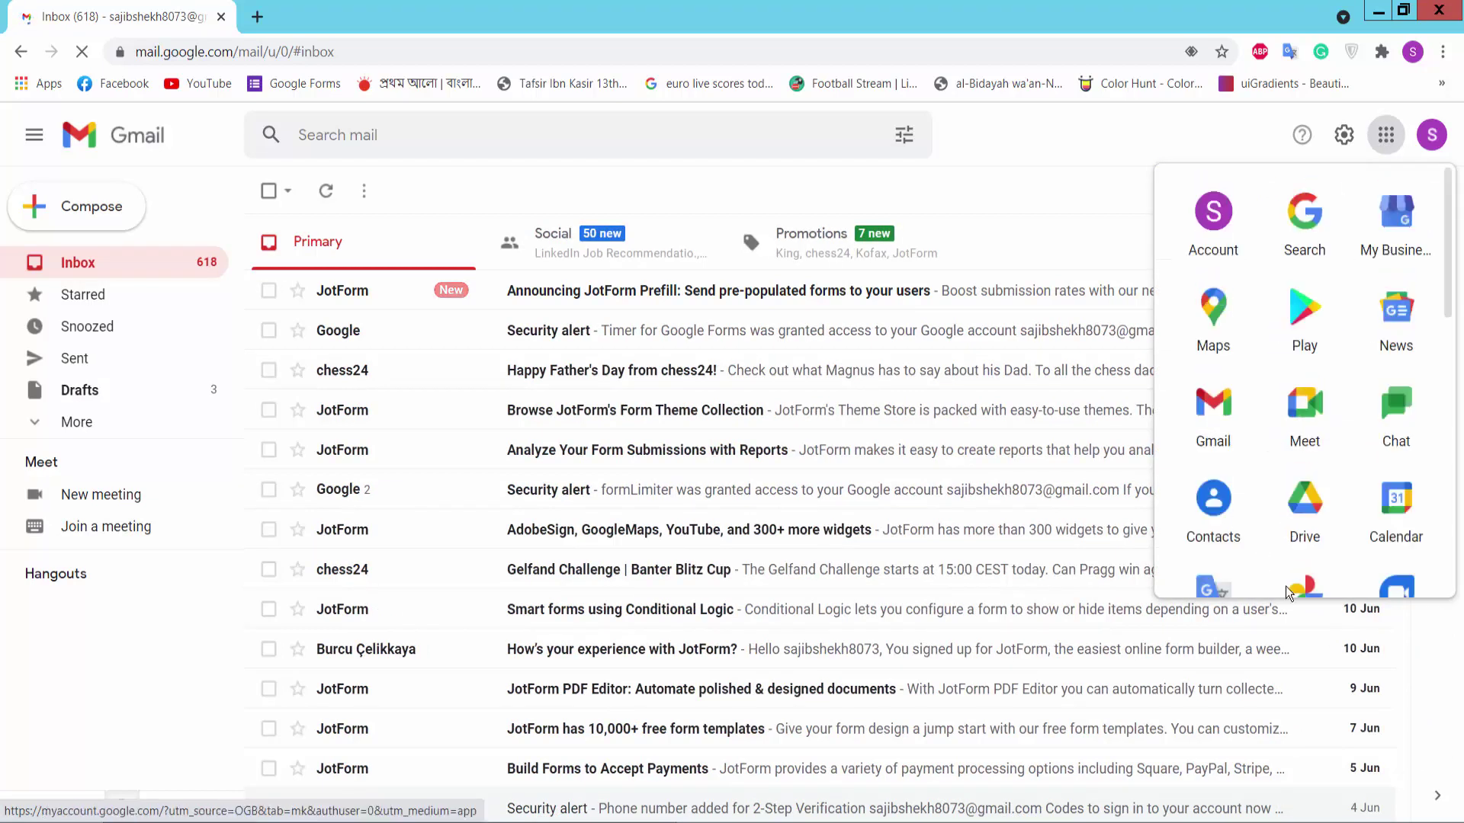
pyautogui.scroll(-2, 1334, 472)
pyautogui.scroll(-3, 1328, 470)
pyautogui.scroll(-1, 1316, 459)
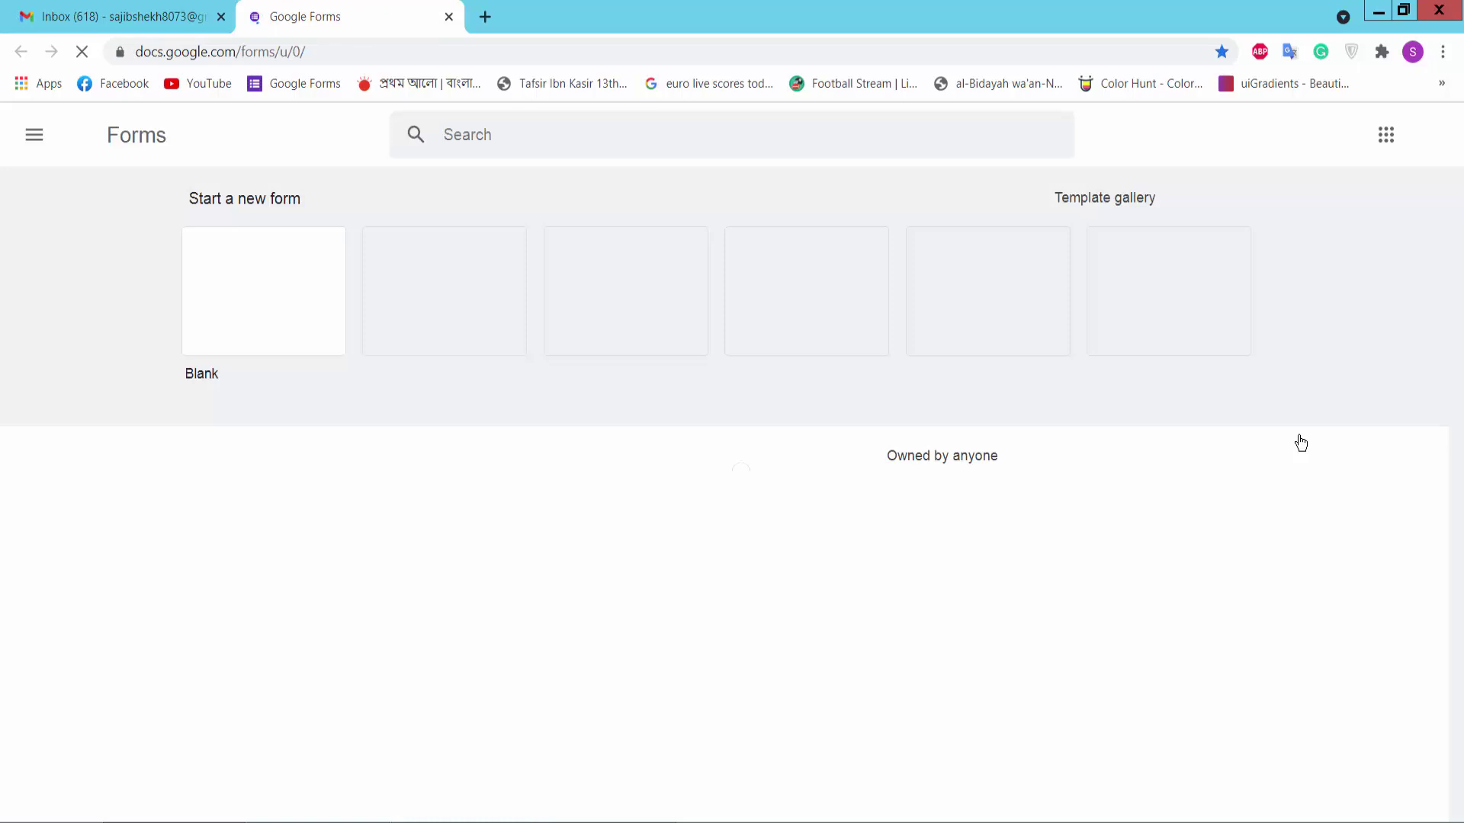
# Step: Zoom the page in and create a new blank form
pyautogui.hotkey('ctrl', '+')
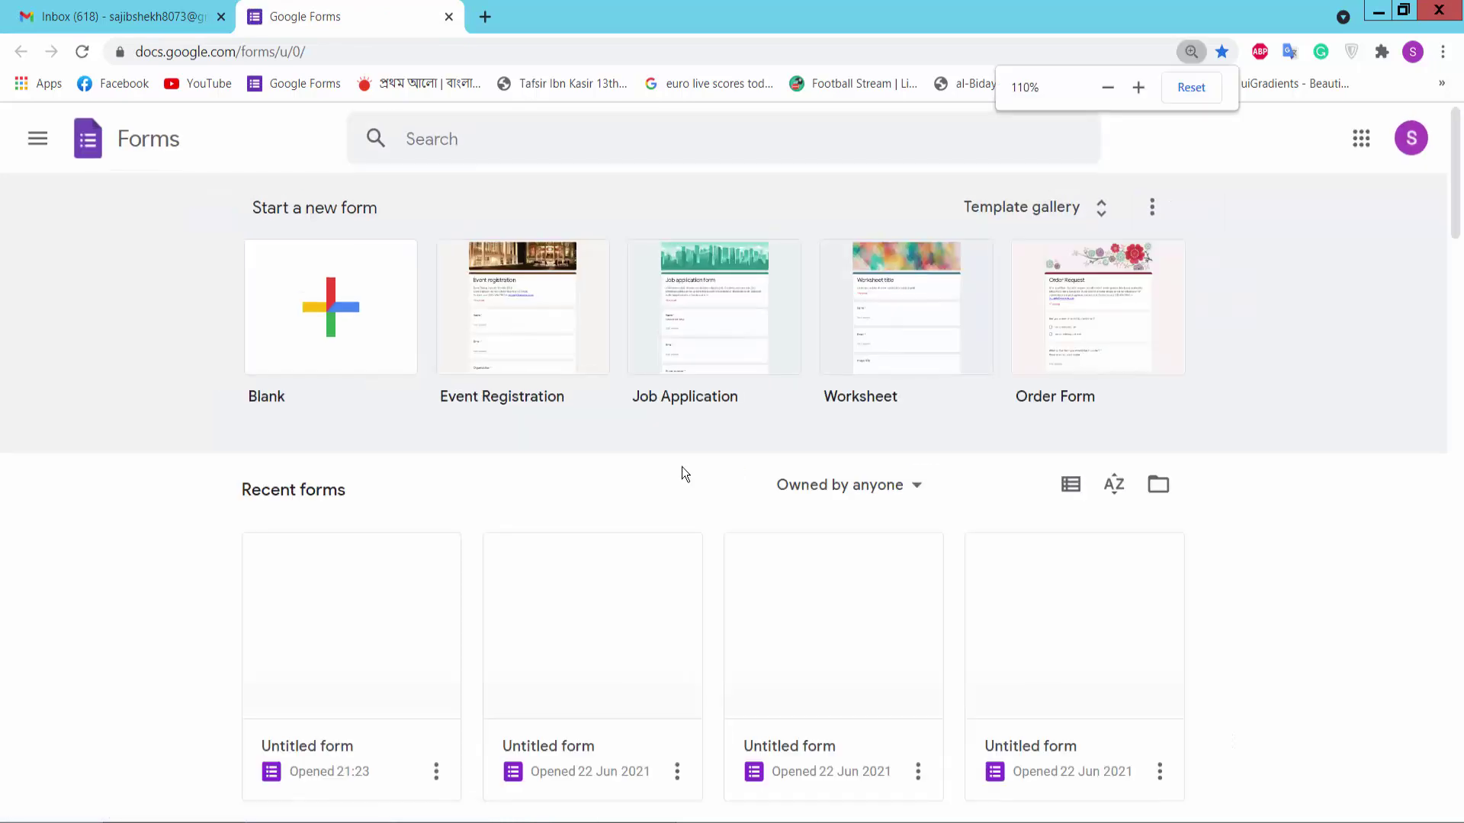
pyautogui.click(330, 306)
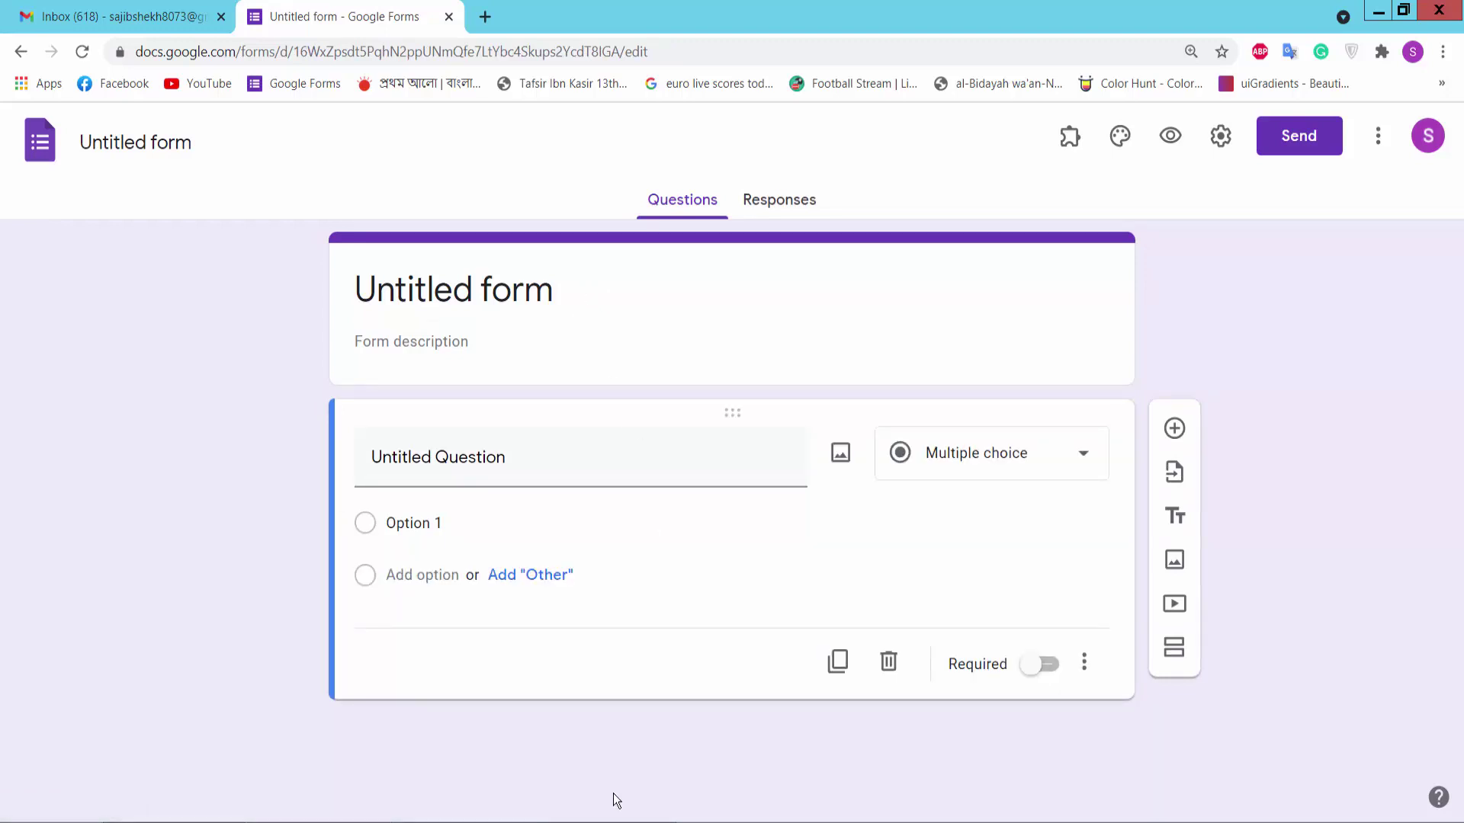
# Step: Paste 'Admission Form' from the notes as the form title and select the first question
pyautogui.click(613, 822)
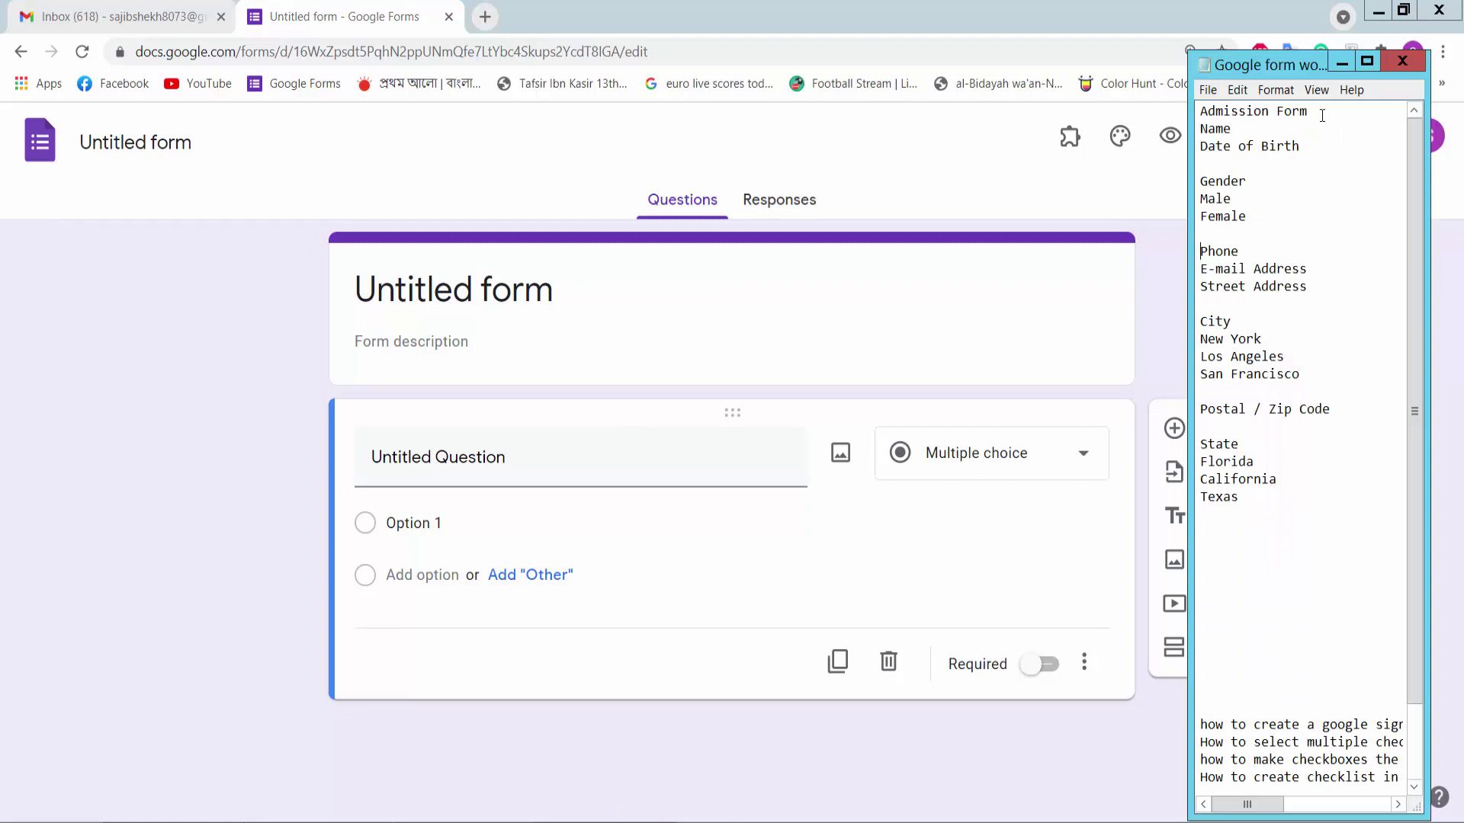
pyautogui.moveTo(1322, 116); pyautogui.dragTo(1197, 112)
pyautogui.hotkey('ctrl', 'c')
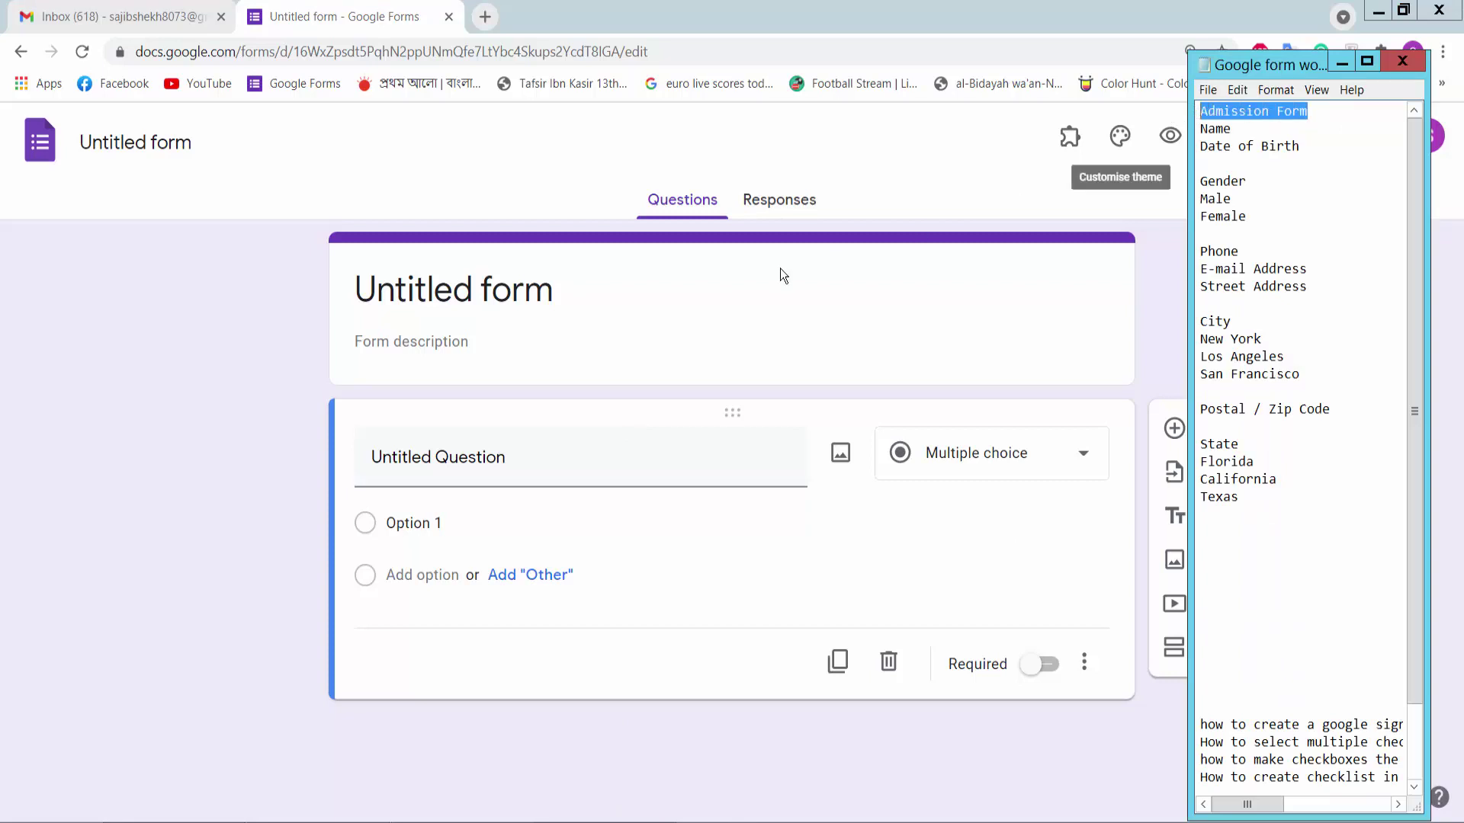
pyautogui.click(785, 275)
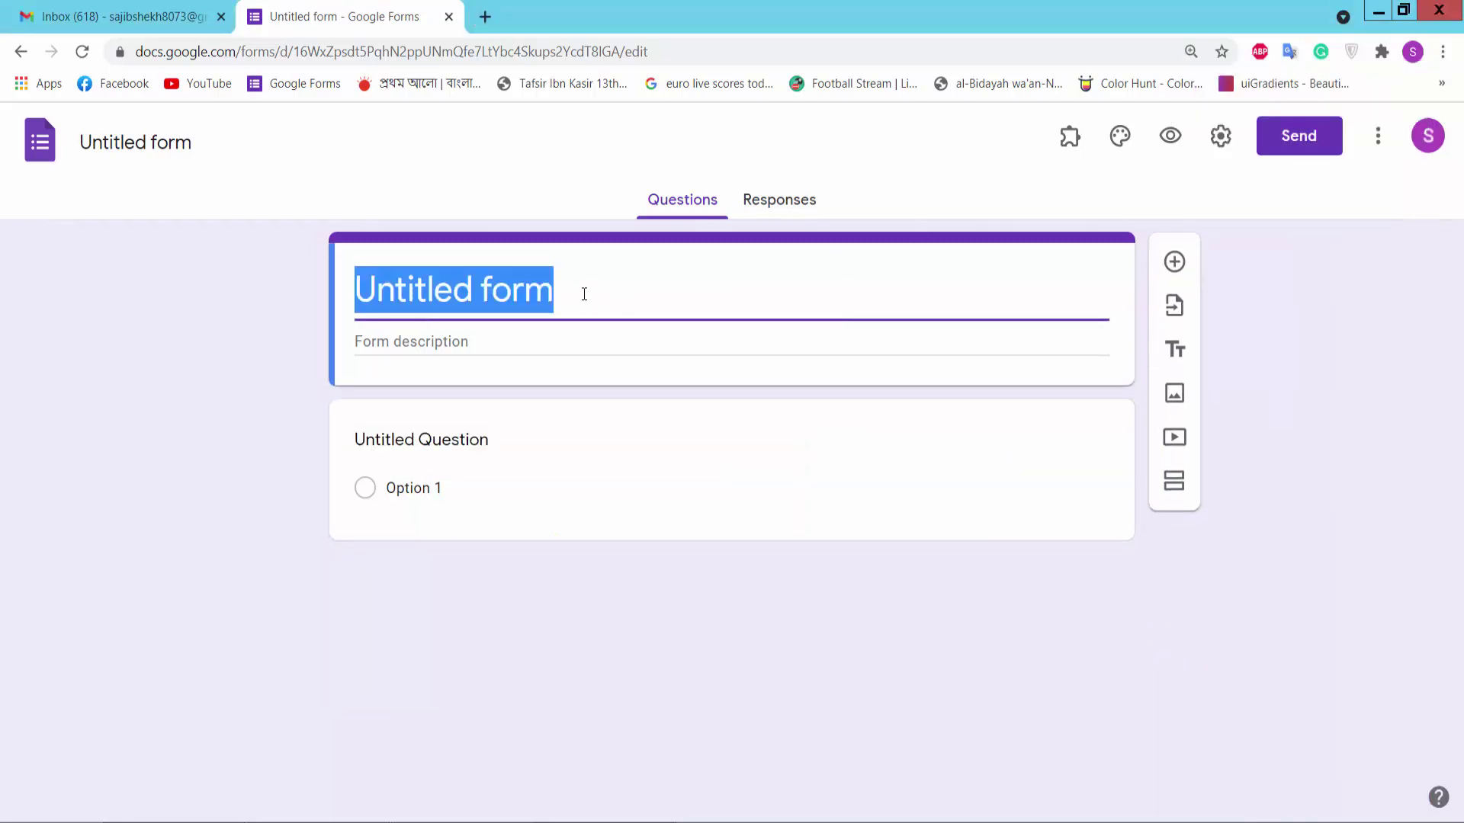
pyautogui.hotkey('ctrl', 'v')
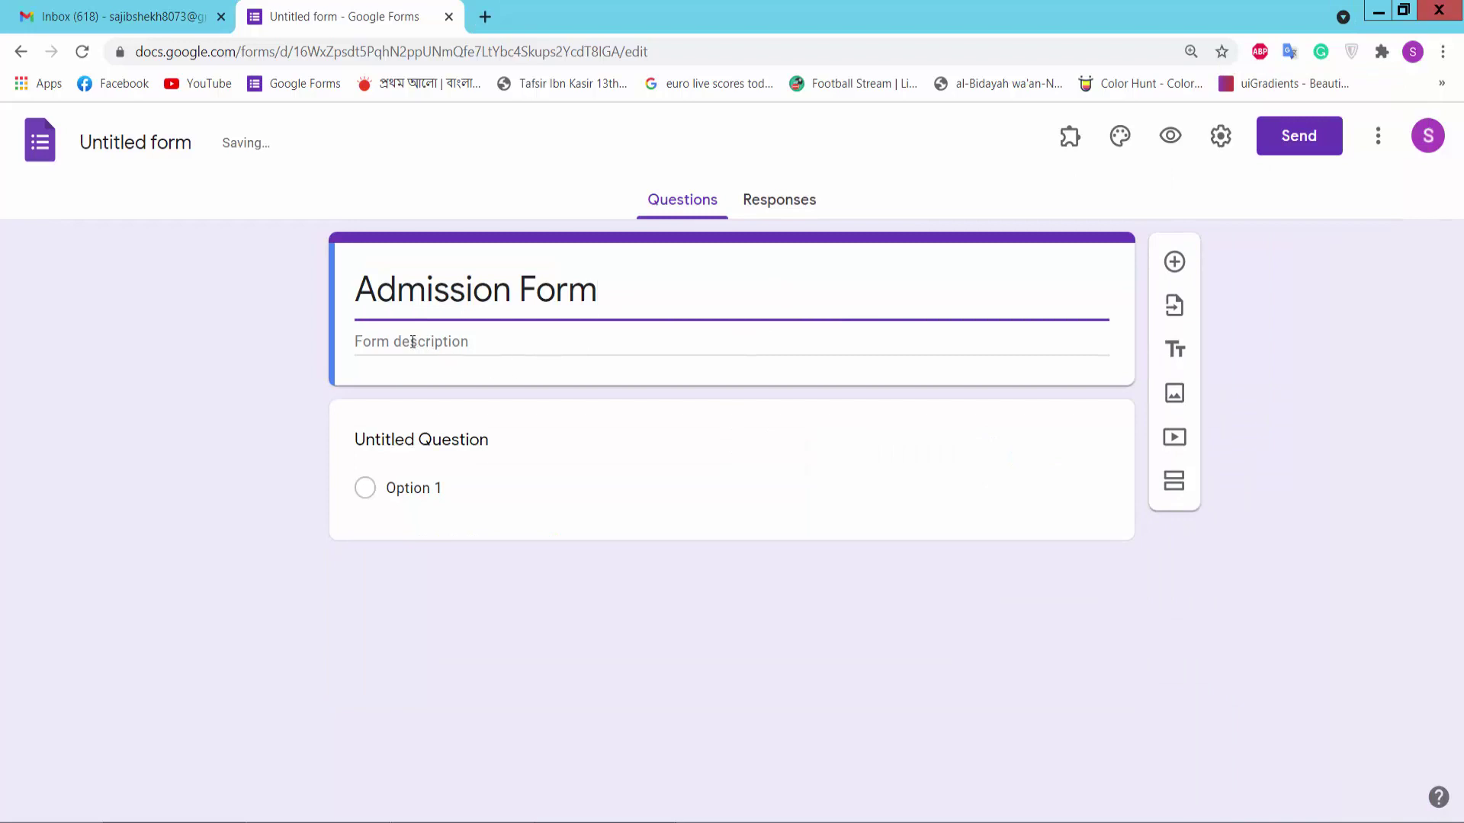
pyautogui.click(429, 343)
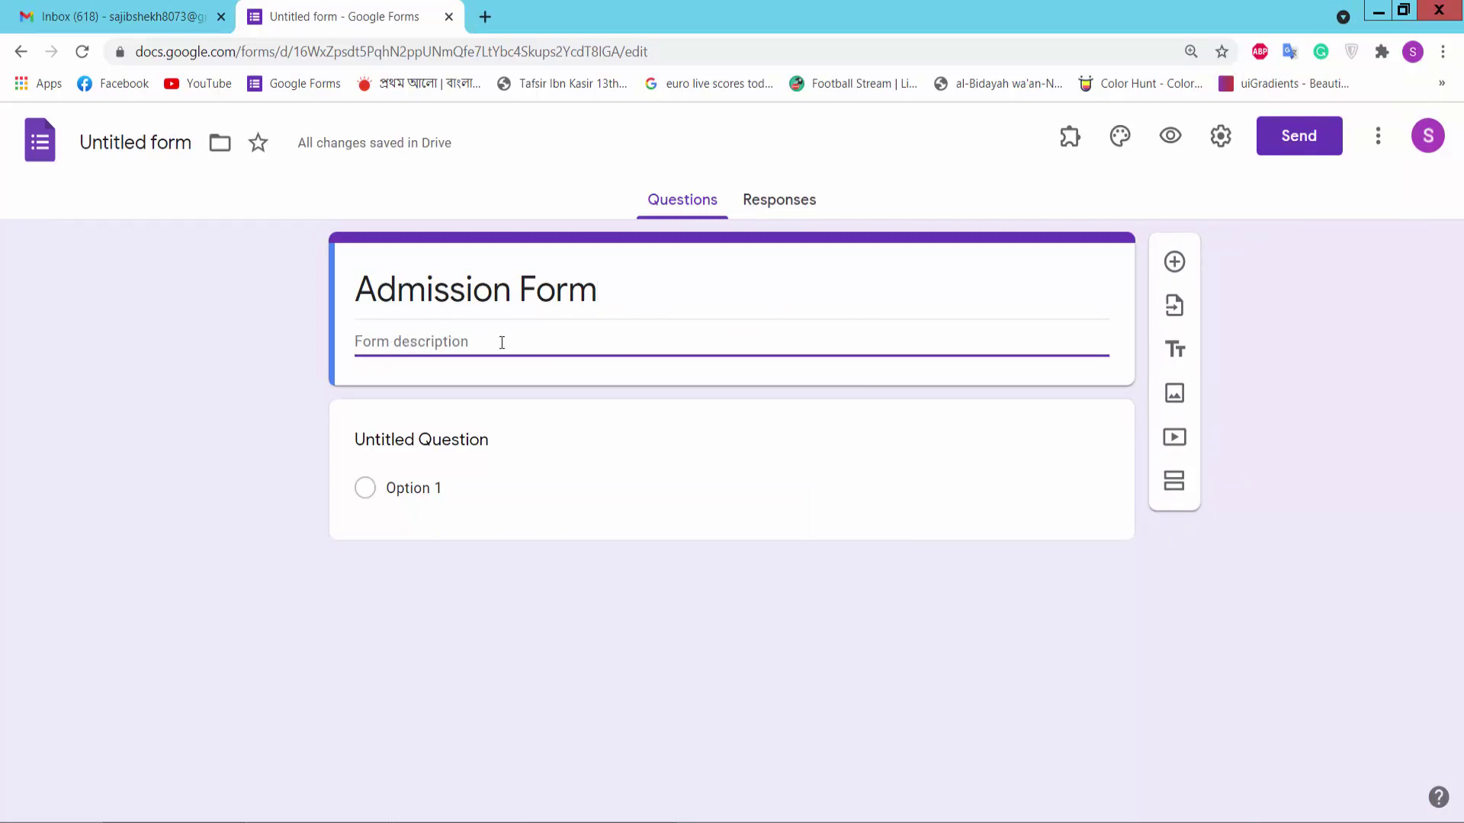
pyautogui.click(447, 439)
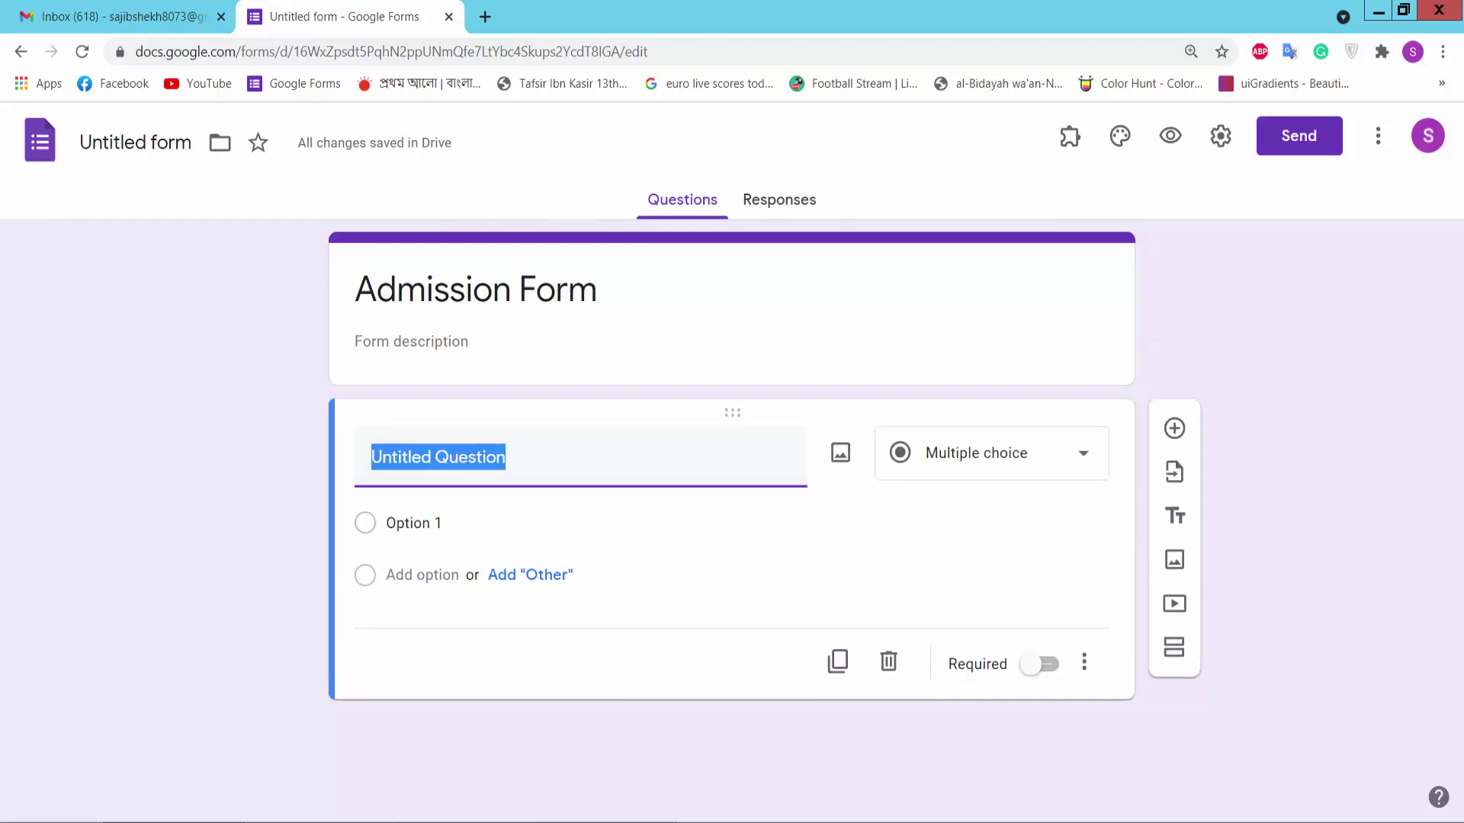
# Step: Make the first question a required short-answer question titled 'Name'
pyautogui.hotkey('alt', 'Tab')
pyautogui.doubleClick(1217, 130)
pyautogui.hotkey('ctrl', 'c')
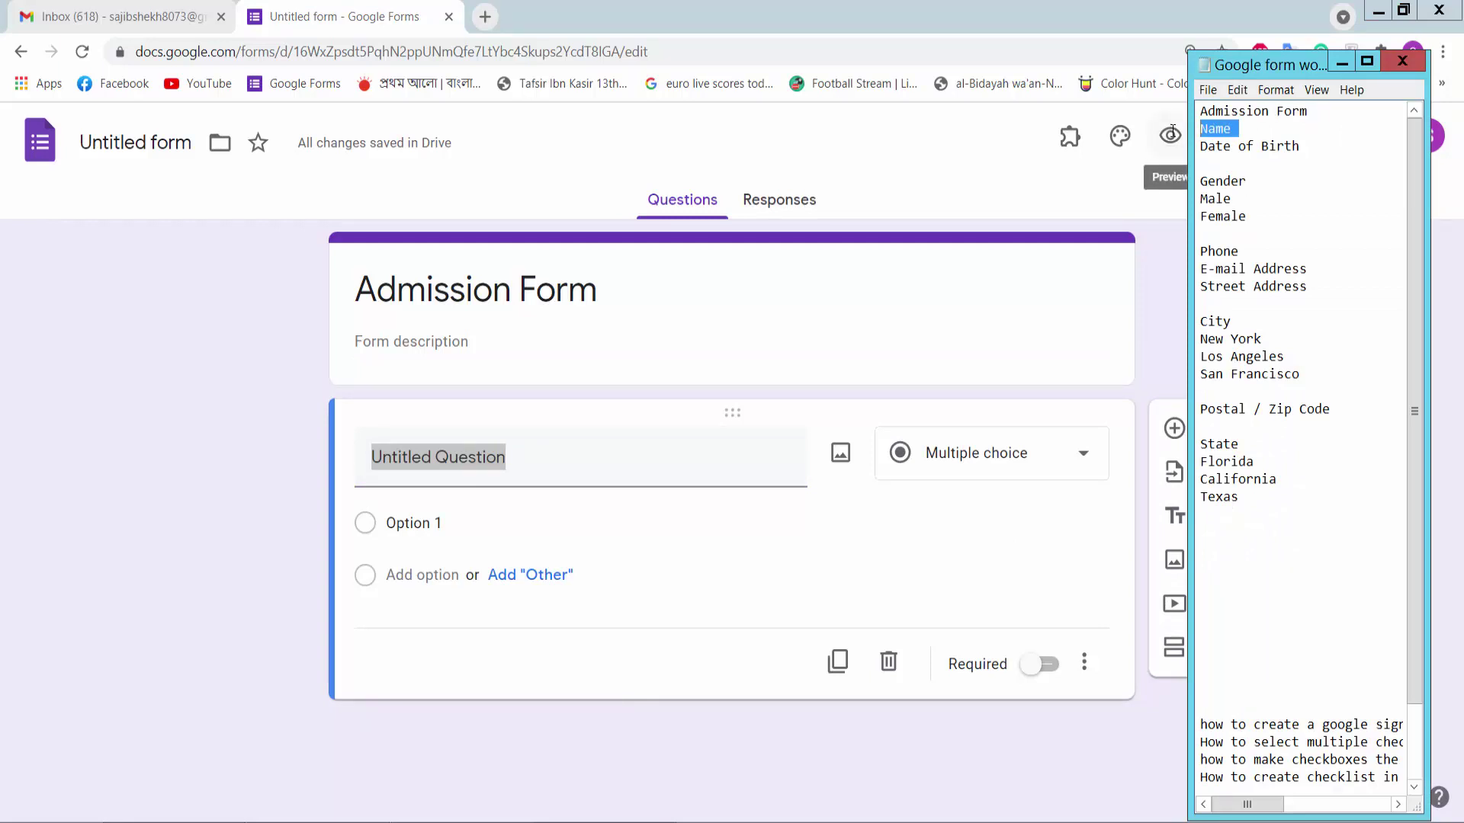
pyautogui.click(473, 522)
pyautogui.click(520, 458)
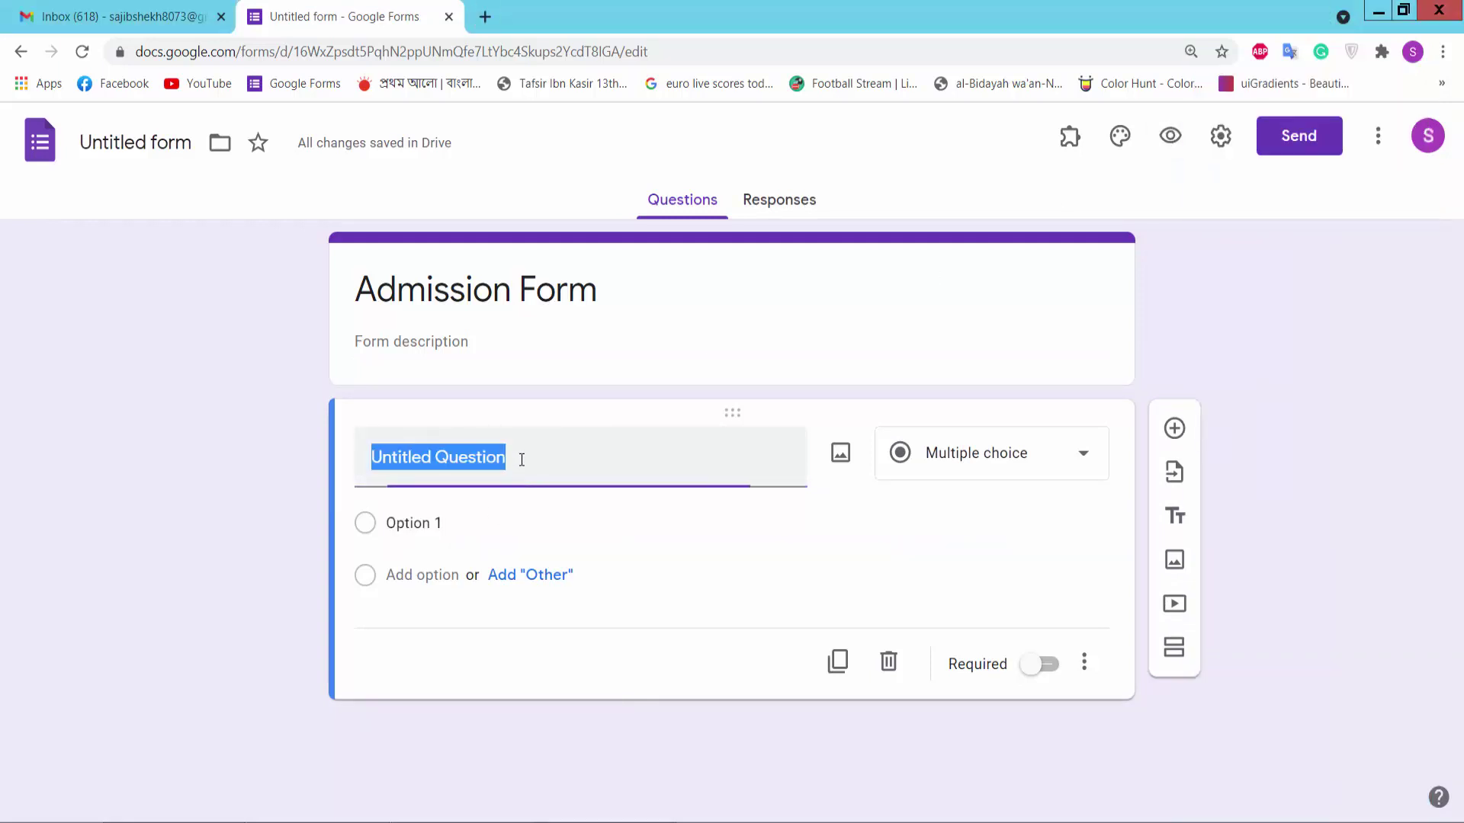
pyautogui.hotkey('ctrl', 'v')
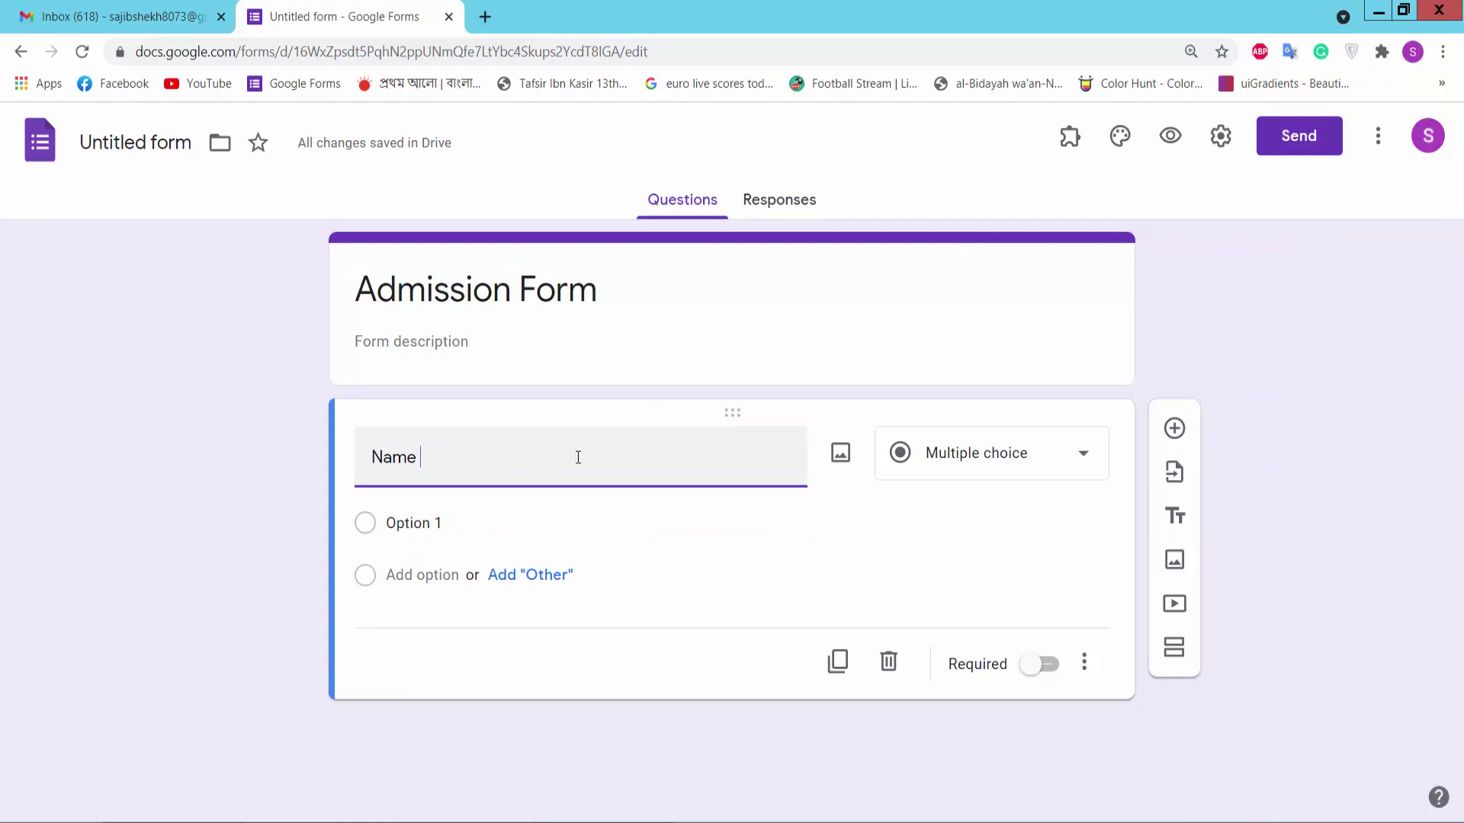
pyautogui.click(1044, 466)
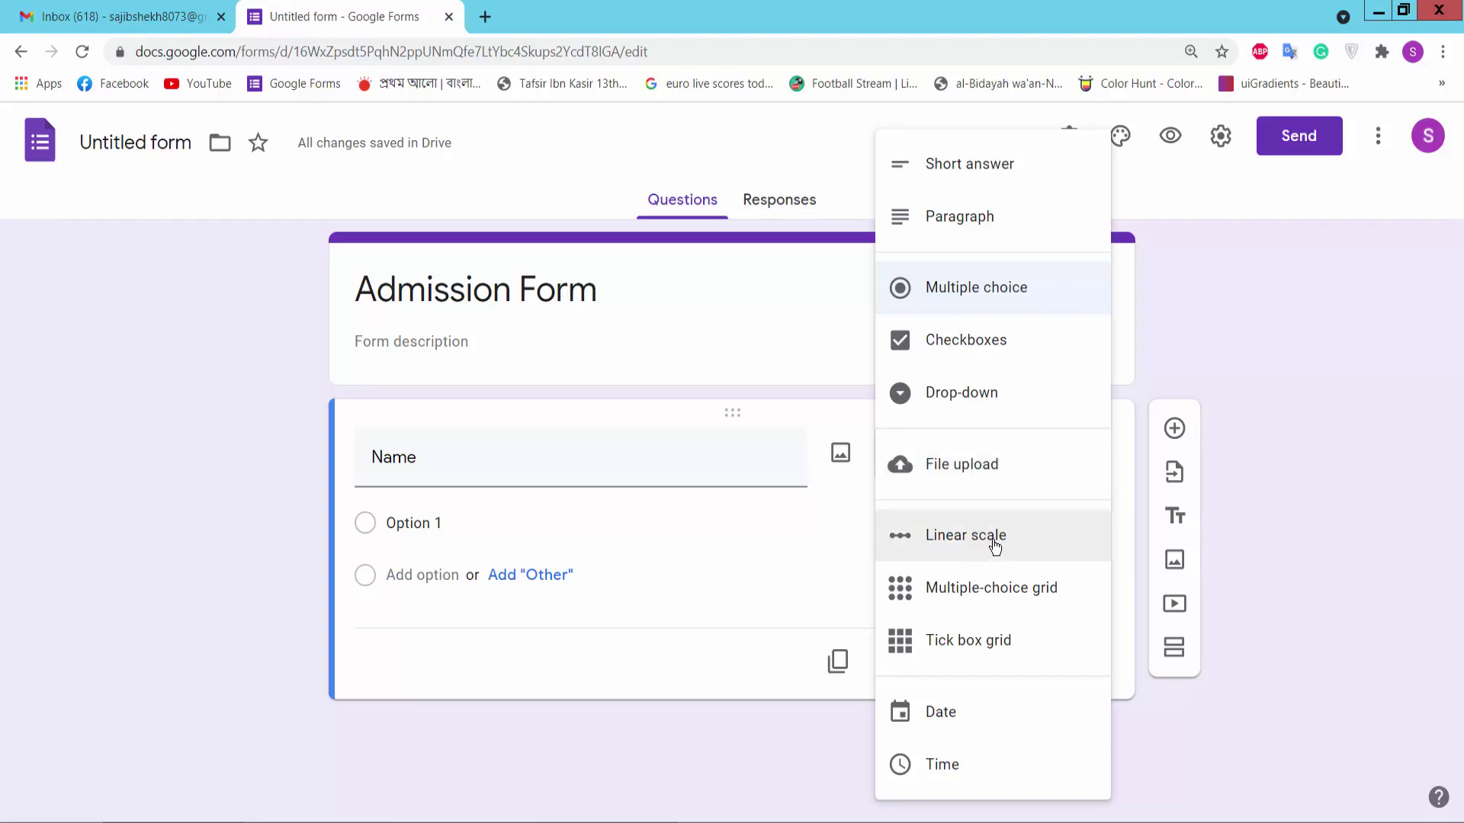
pyautogui.click(982, 175)
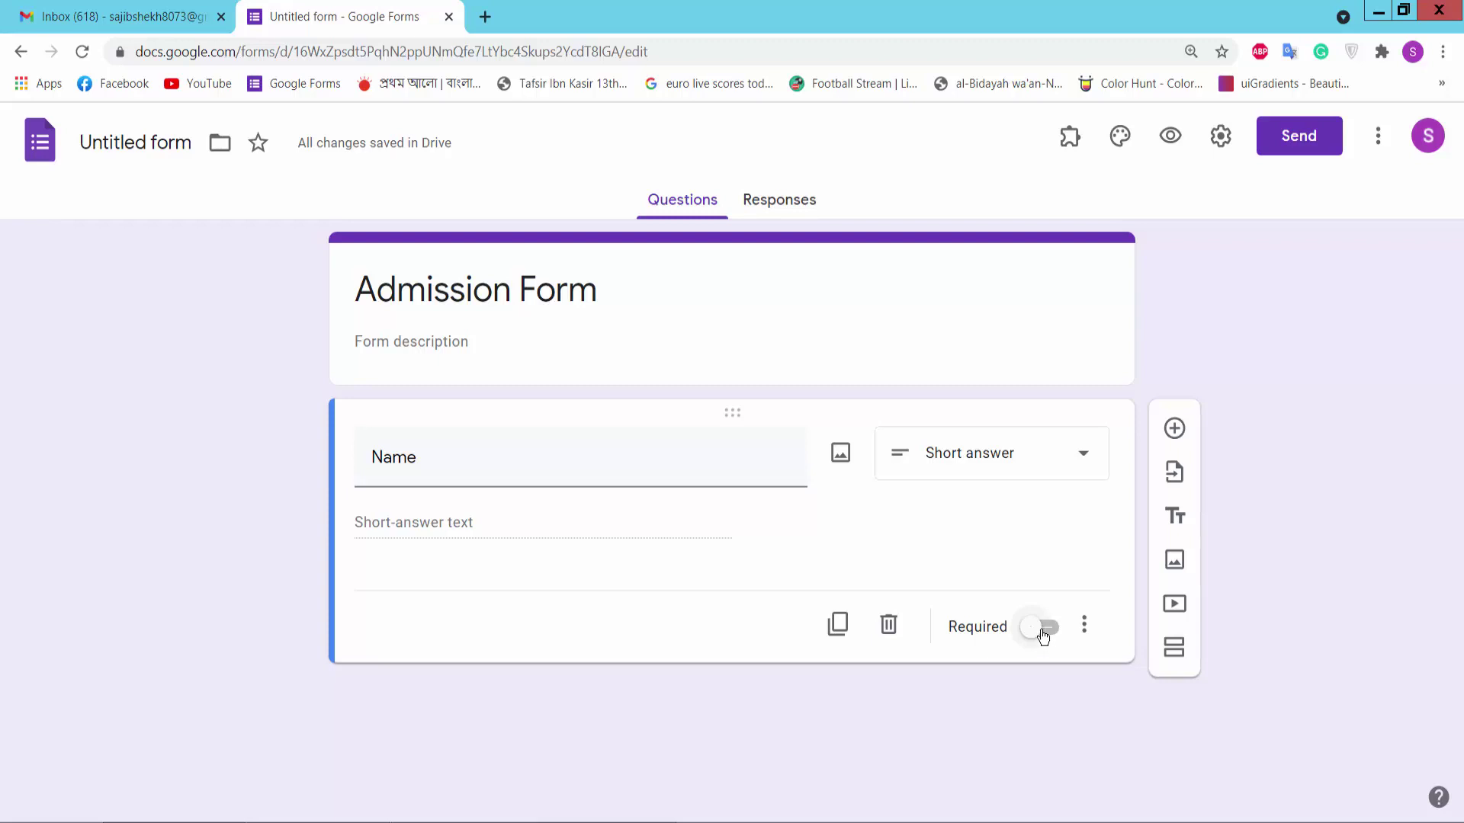
pyautogui.click(1043, 631)
# Step: Add a required 'Date of Birth' date question and start another question below it
pyautogui.click(1174, 430)
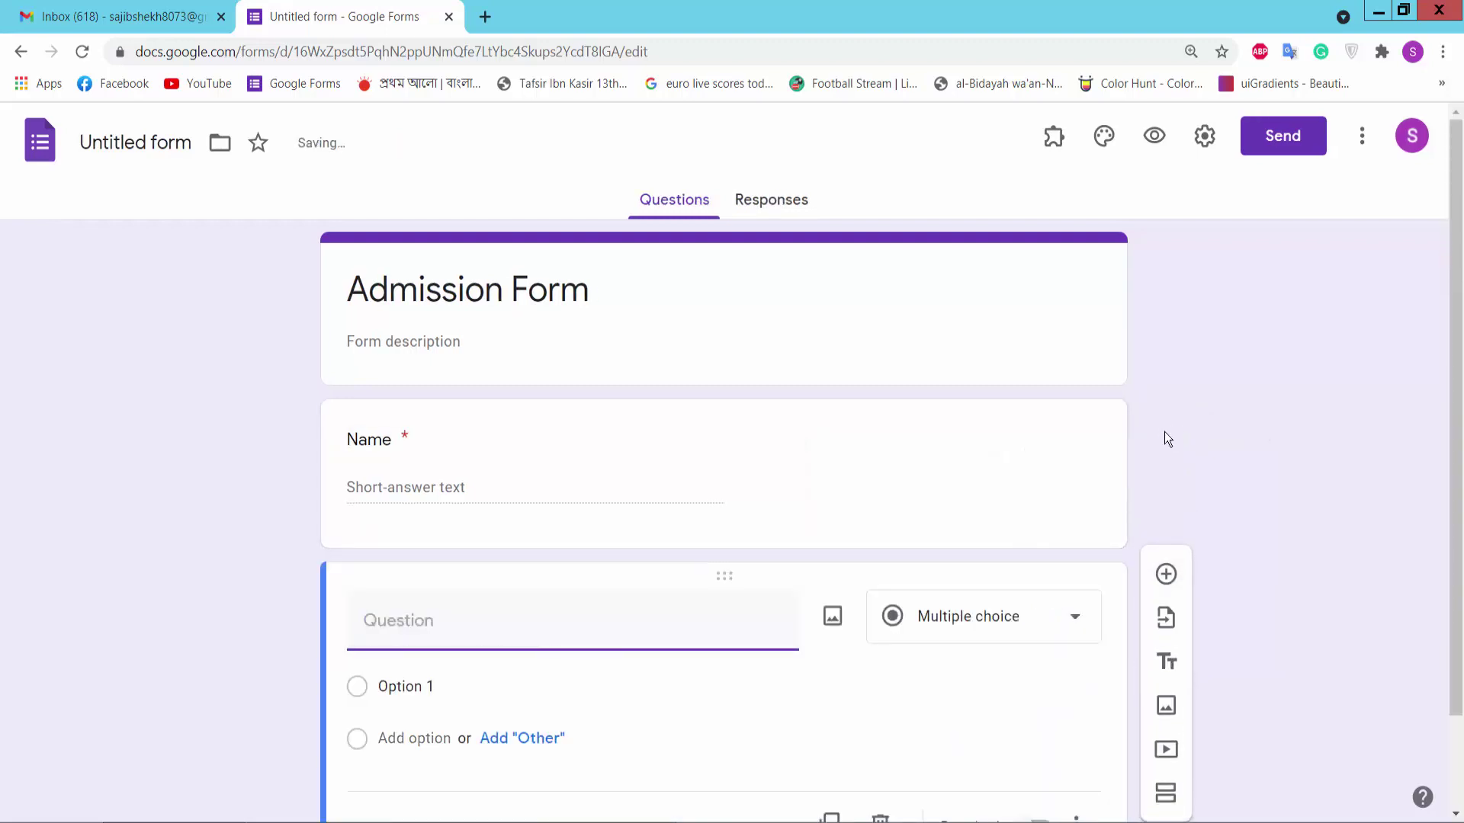
pyautogui.click(657, 810)
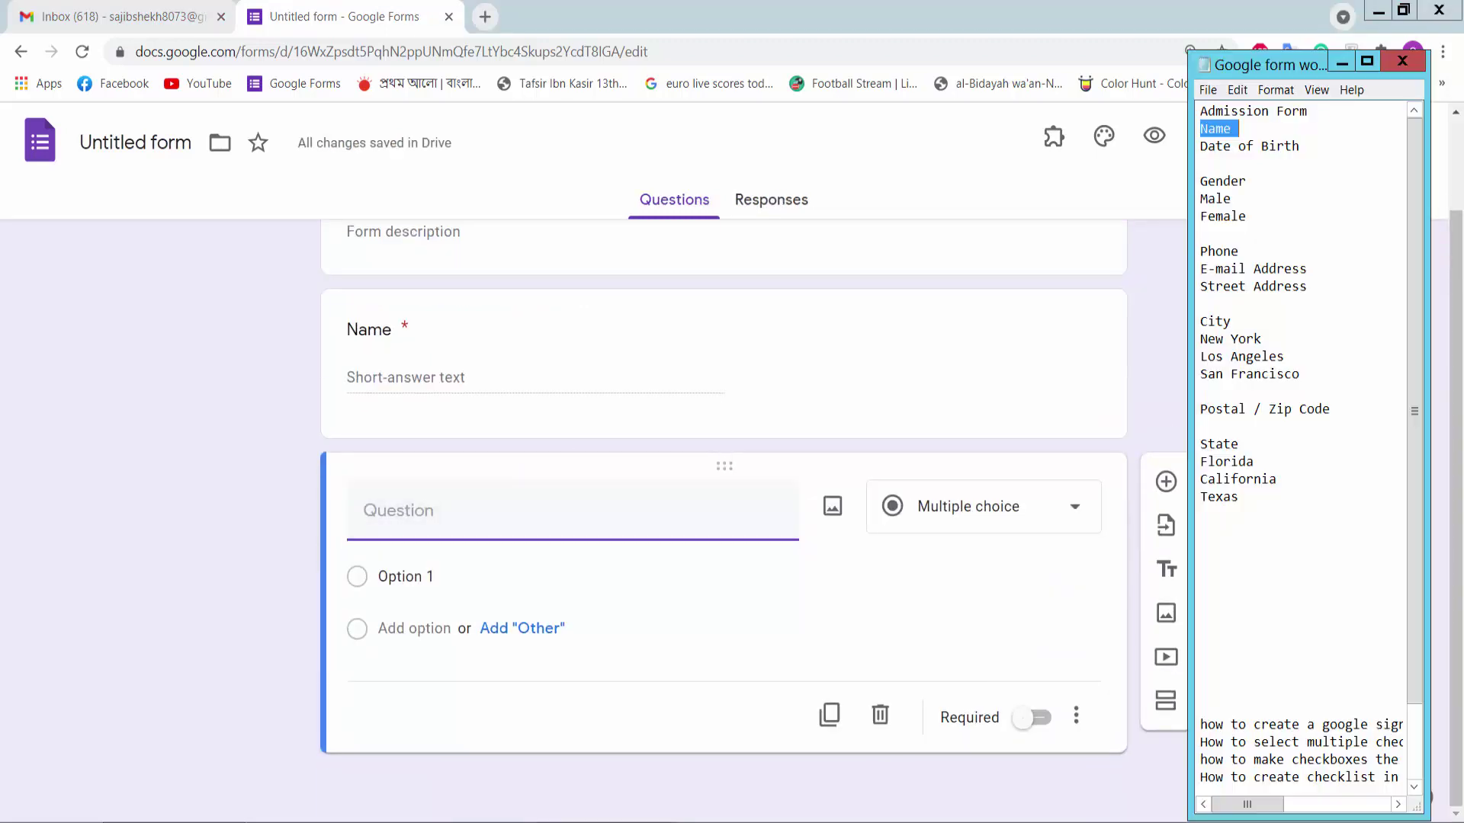
pyautogui.moveTo(1314, 152); pyautogui.dragTo(1195, 151)
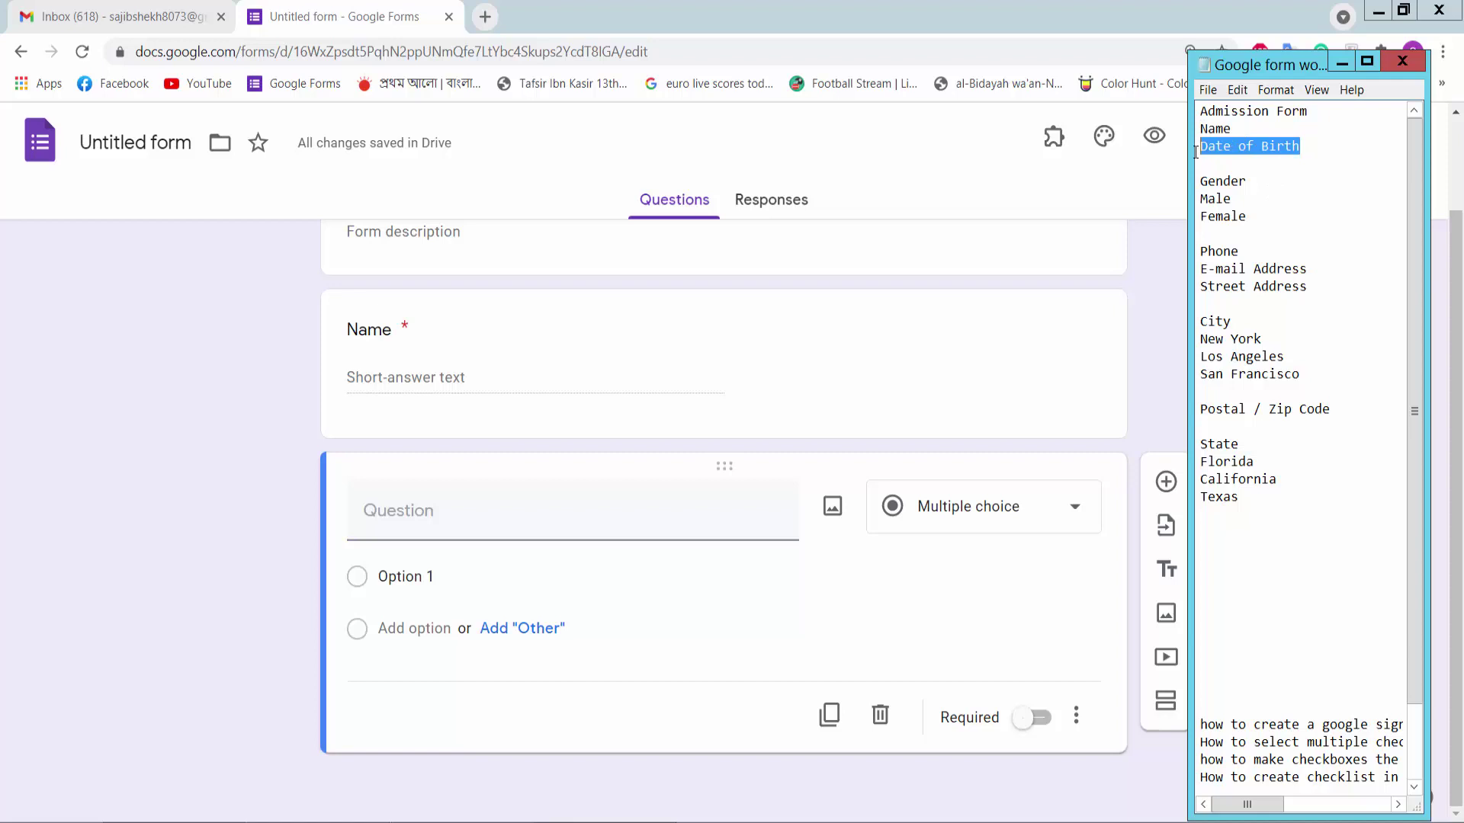
pyautogui.click(446, 518)
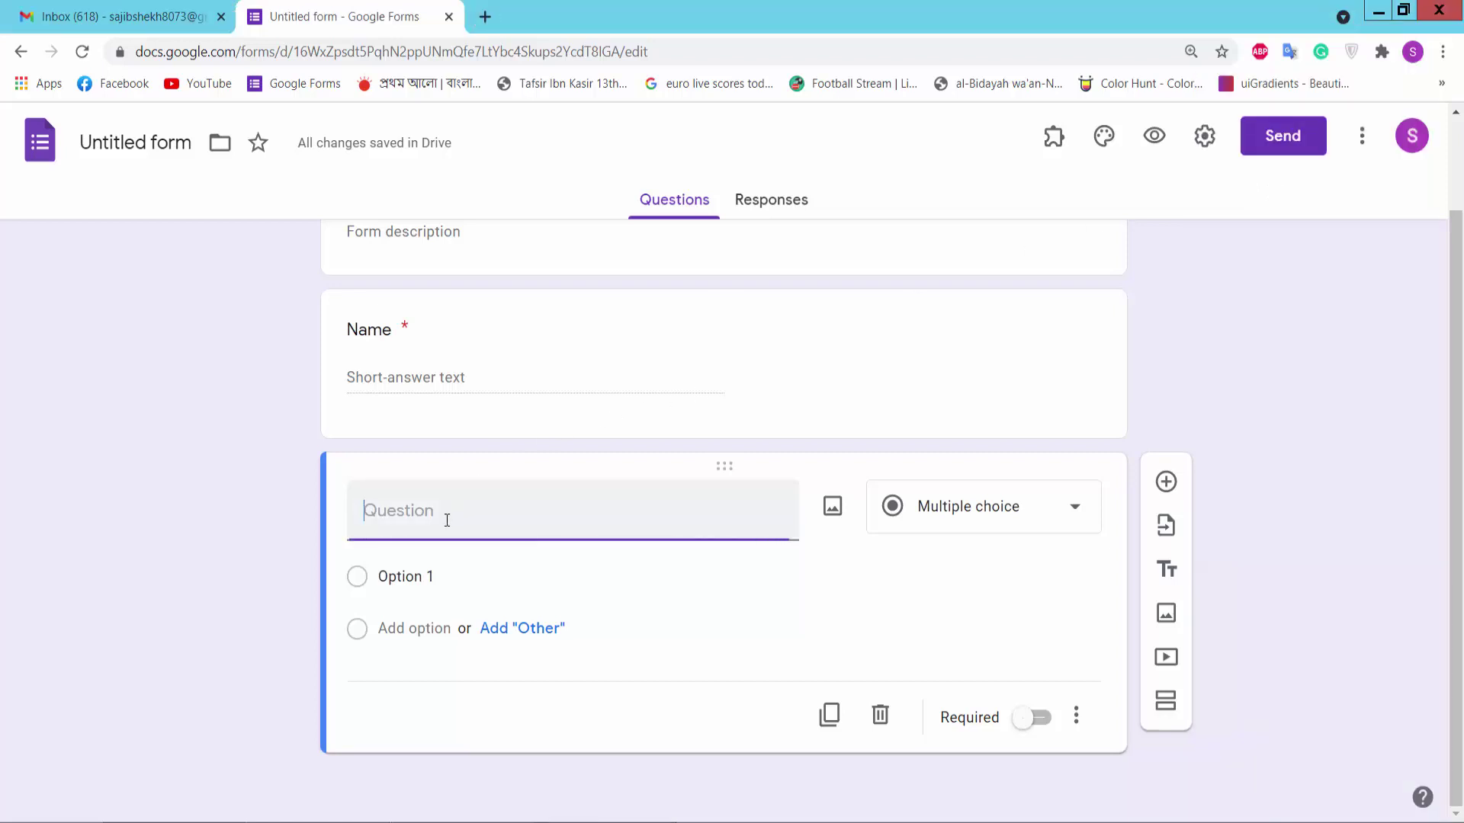
pyautogui.write('Date of Birth')
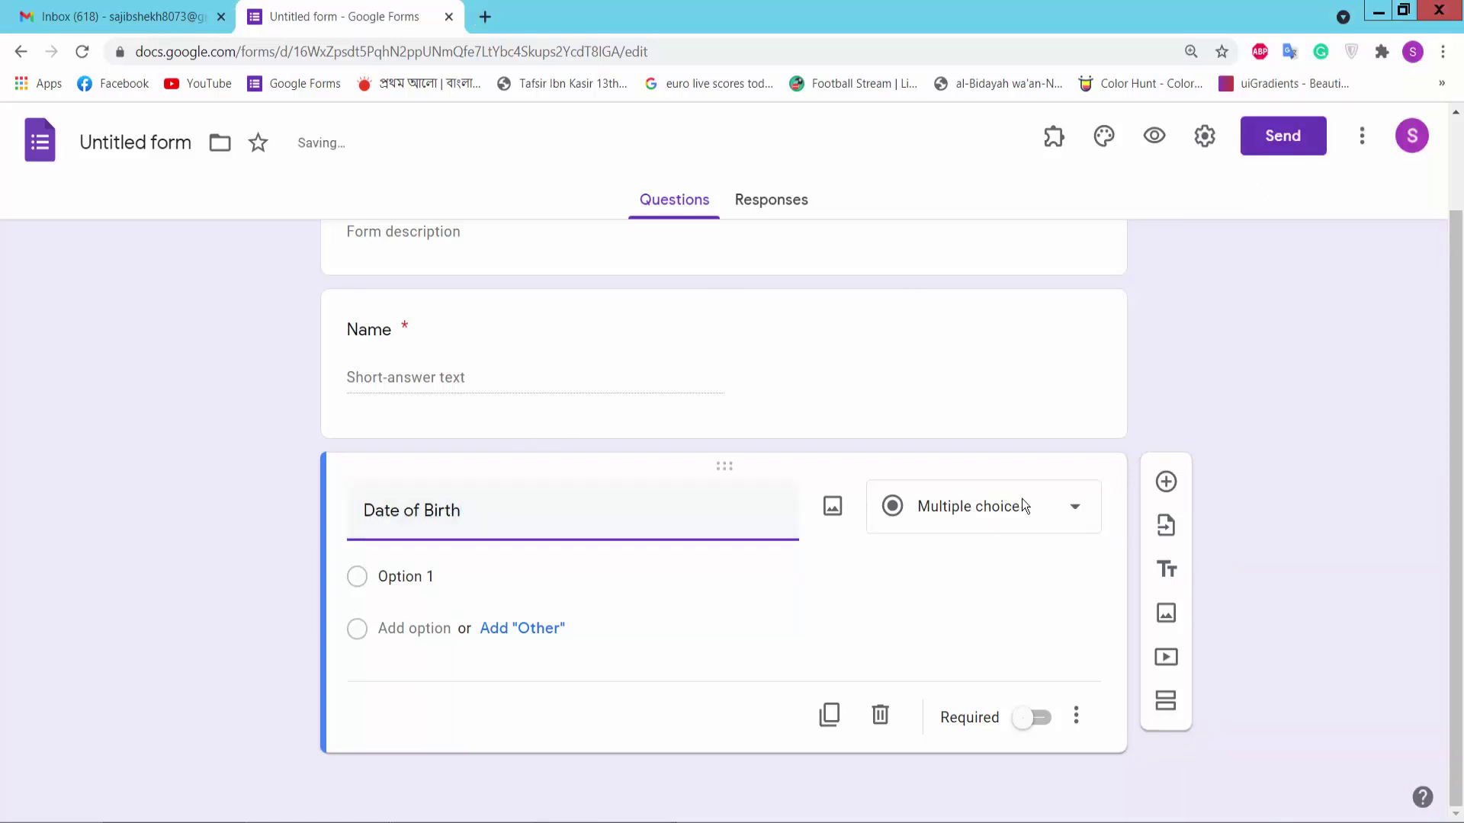
pyautogui.click(1040, 561)
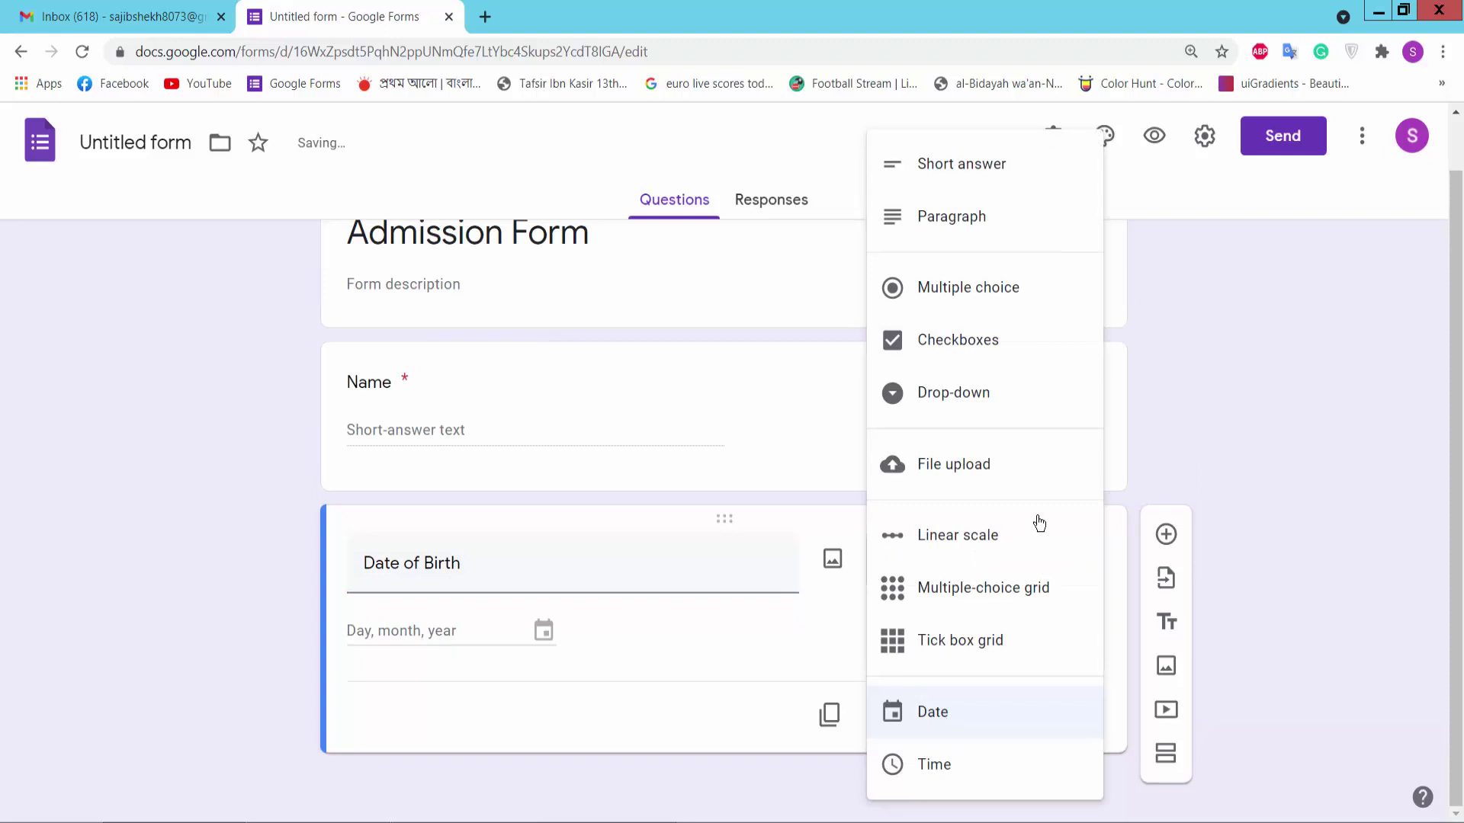
pyautogui.click(948, 729)
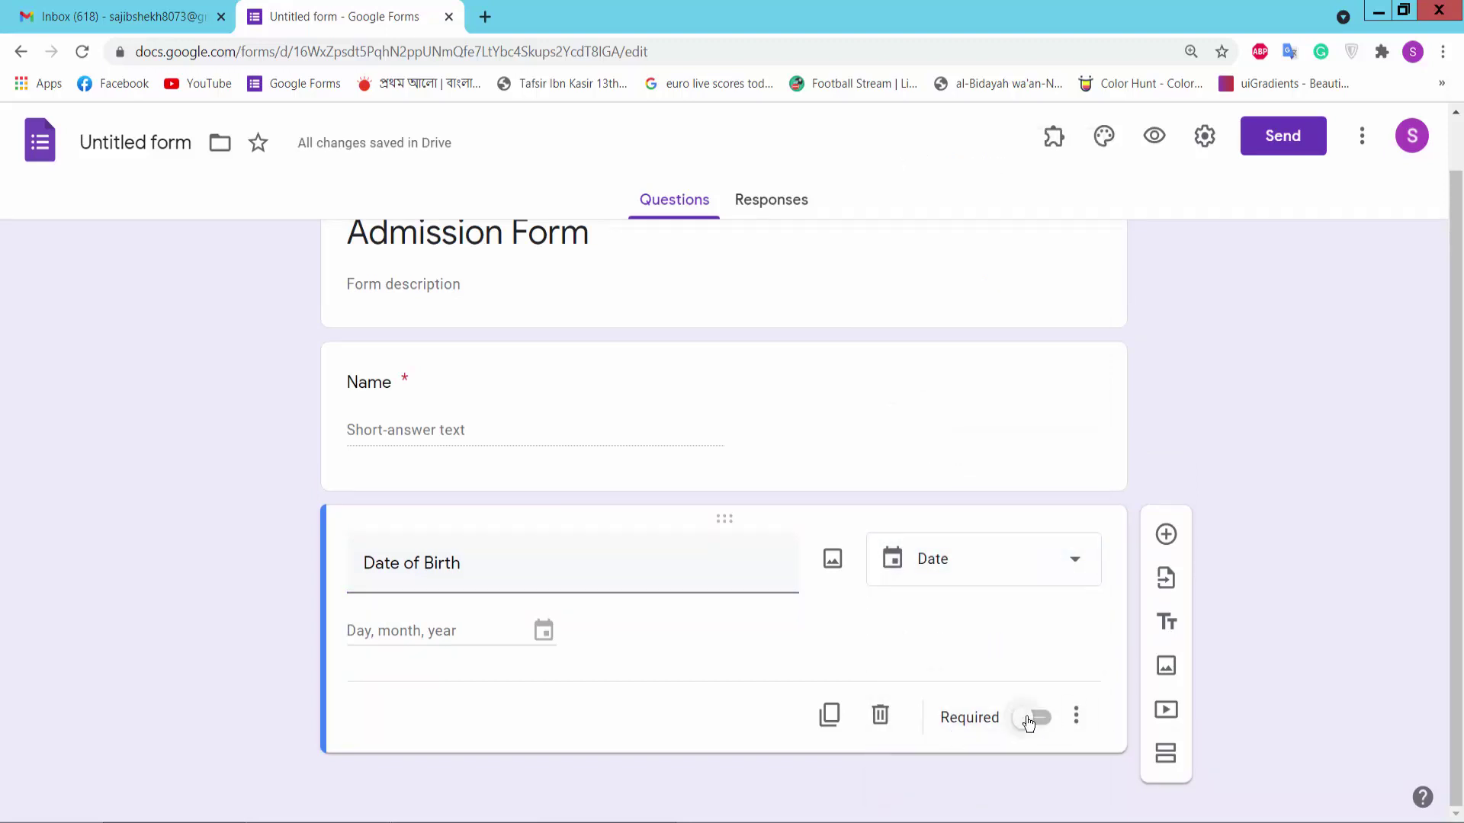
pyautogui.click(1030, 718)
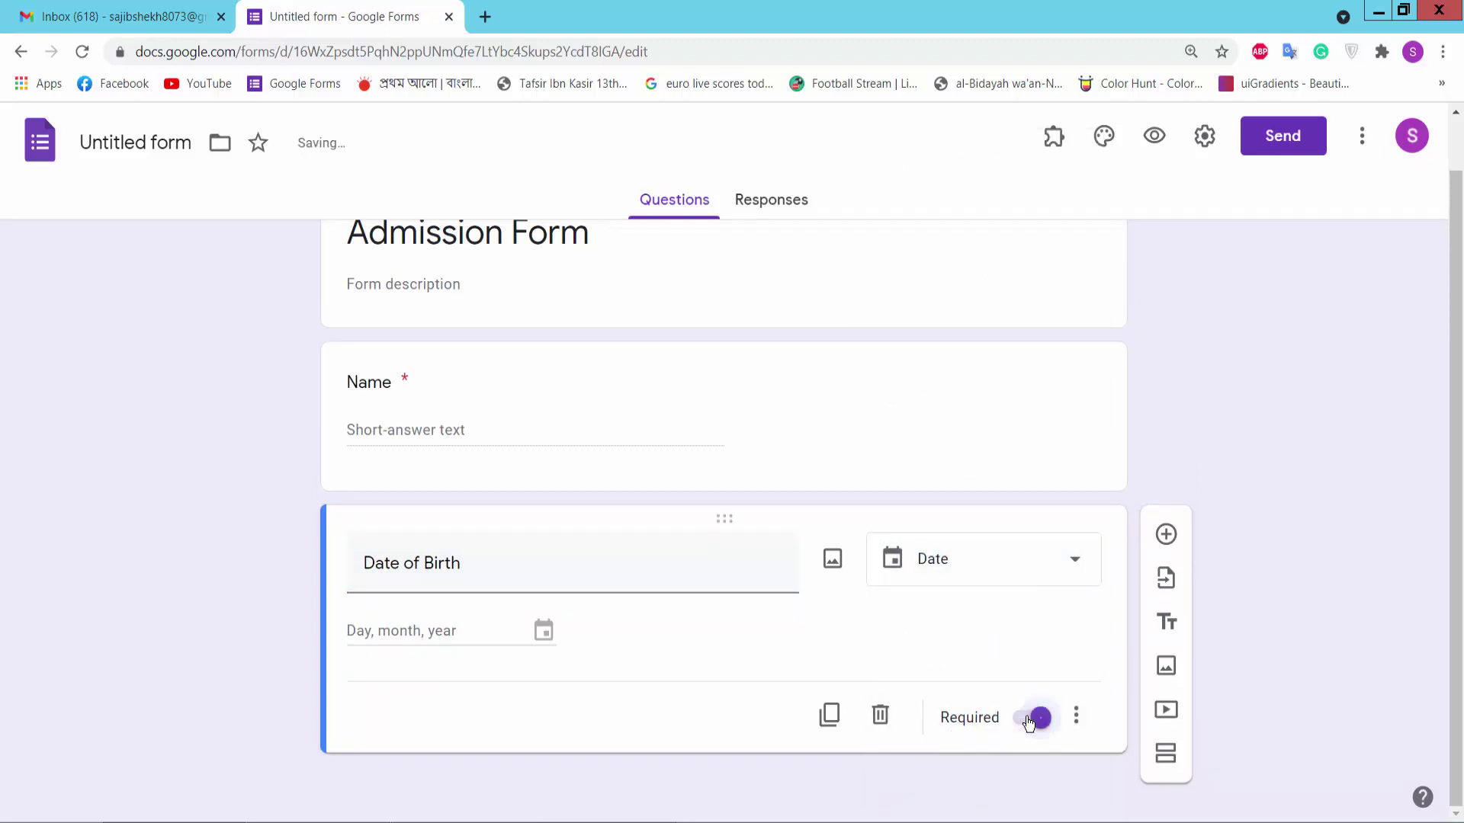
pyautogui.click(1165, 533)
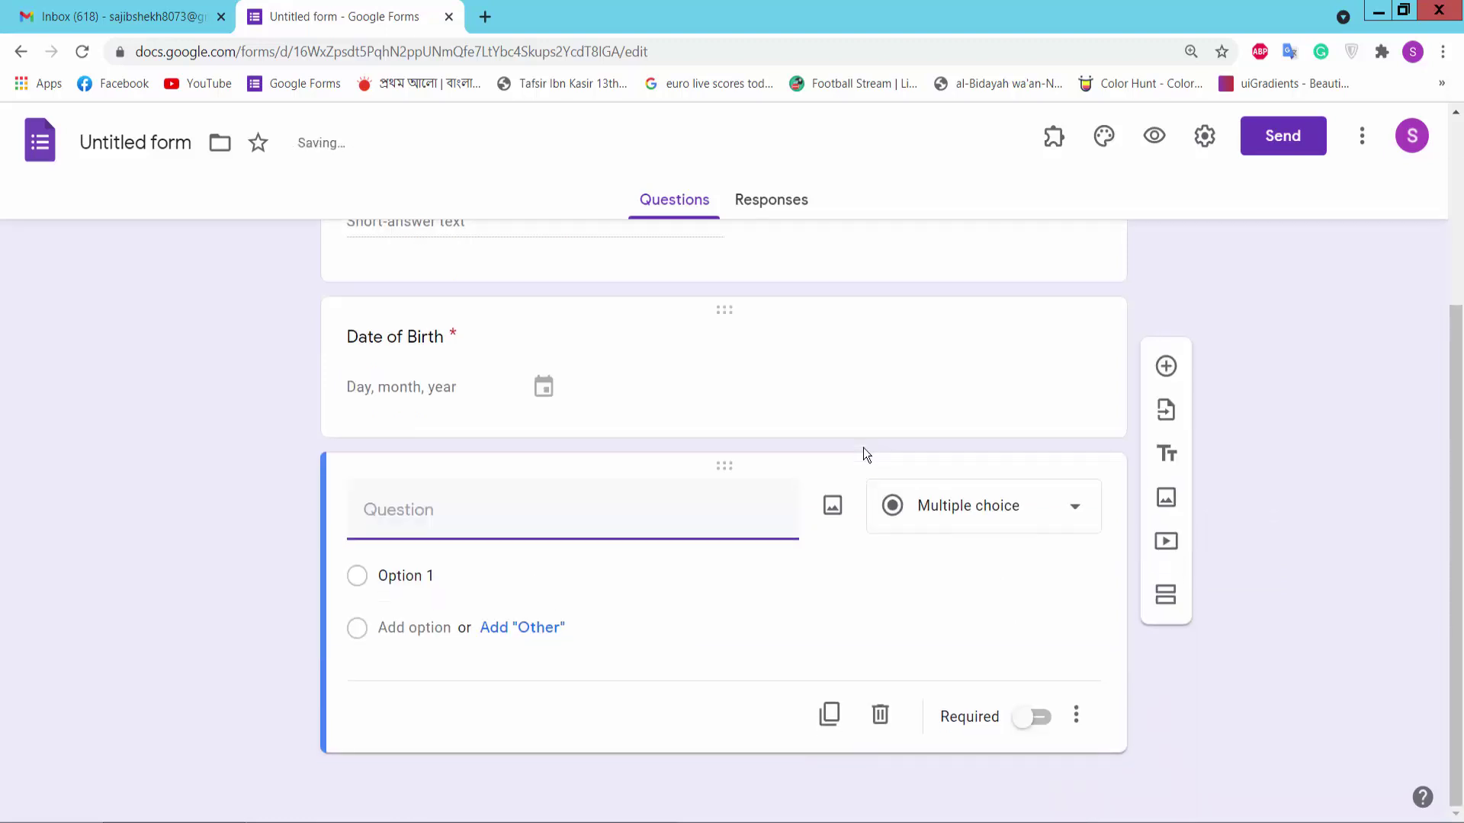
# Step: Title the new question 'Gender' and keep it as multiple choice
pyautogui.hotkey('alt', 'Tab')
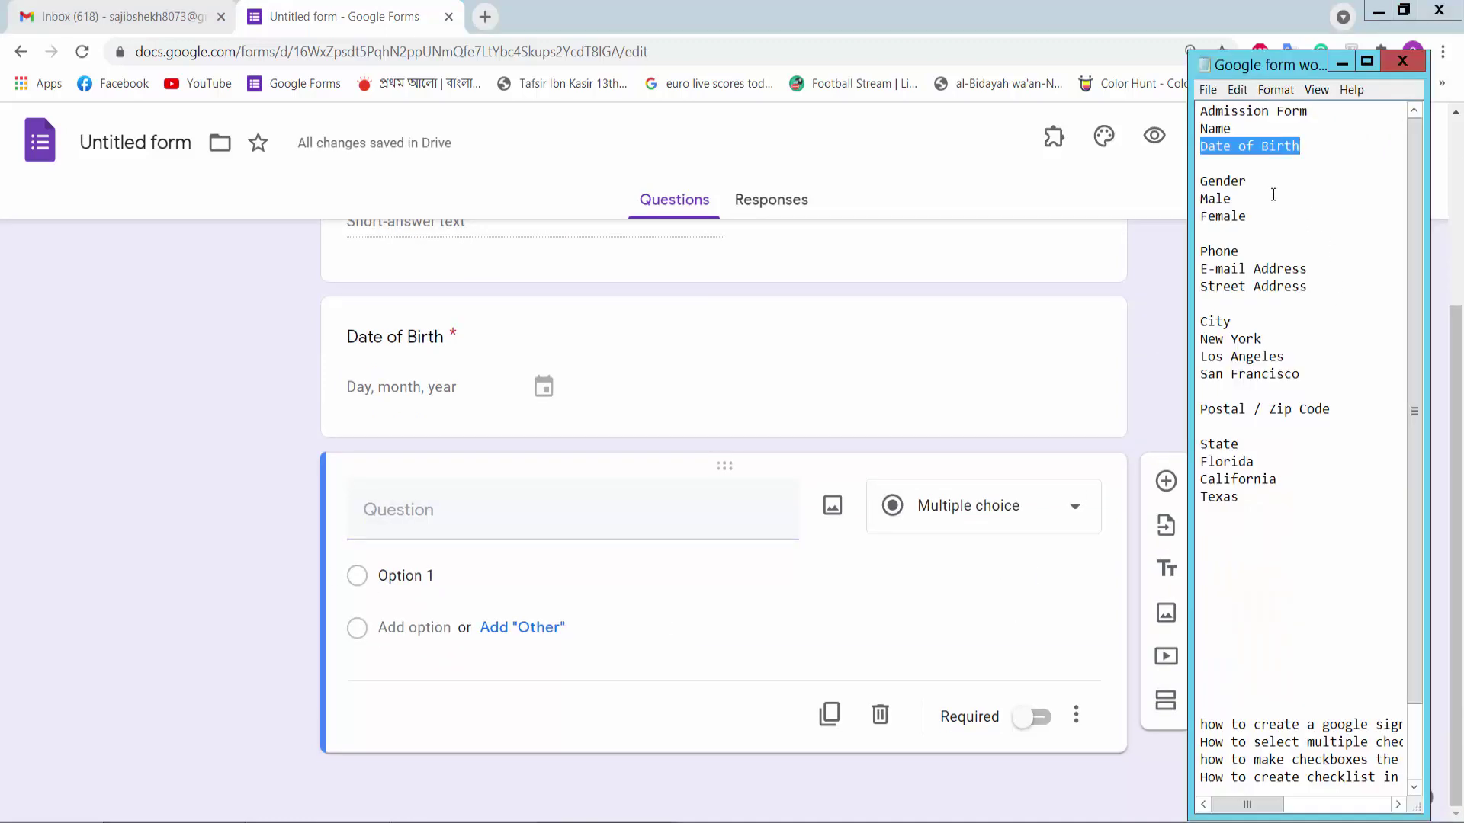
pyautogui.moveTo(1246, 181); pyautogui.dragTo(1190, 180)
pyautogui.hotkey('ctrl', 'c')
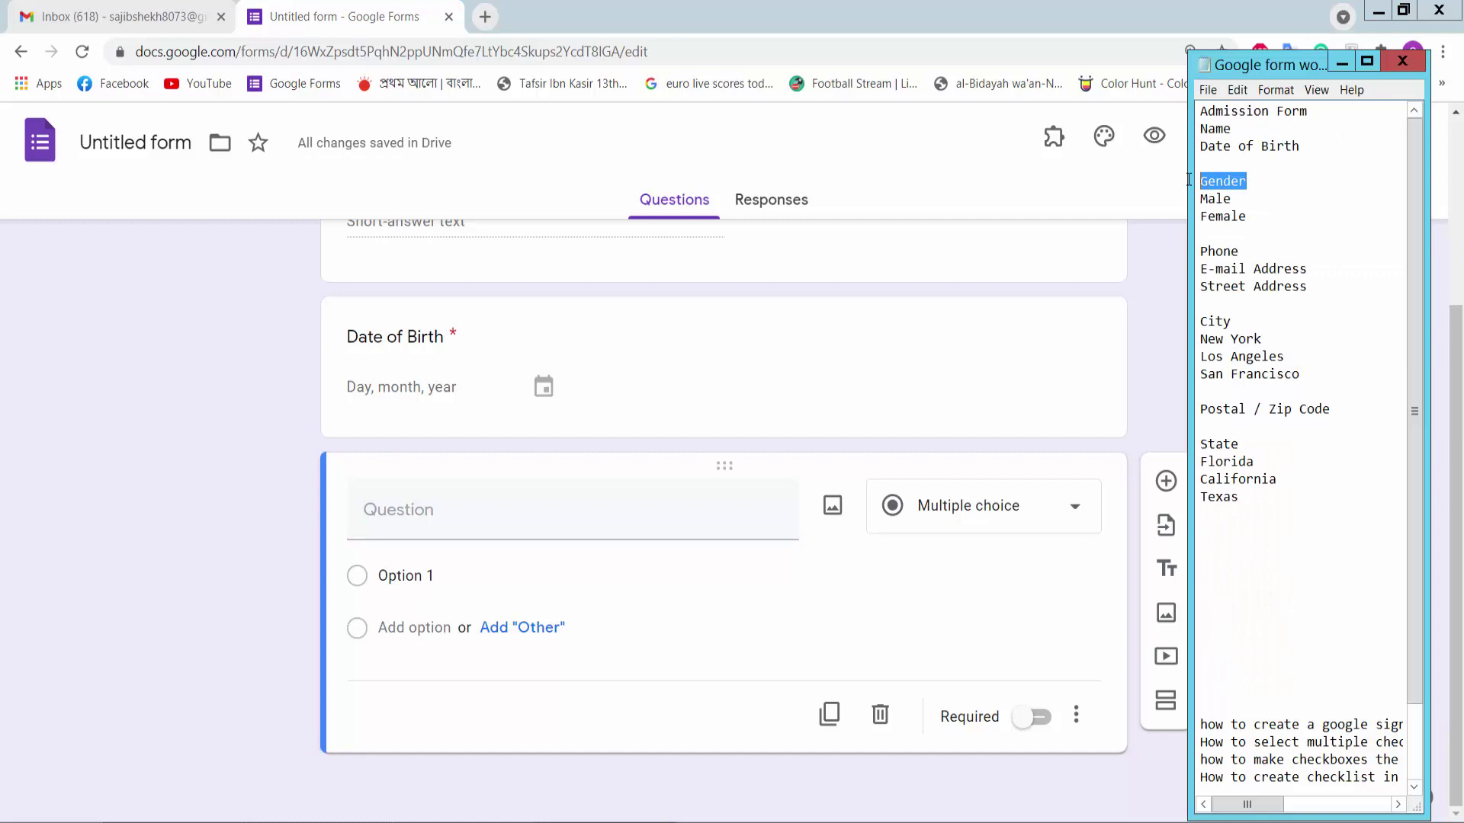
pyautogui.click(516, 525)
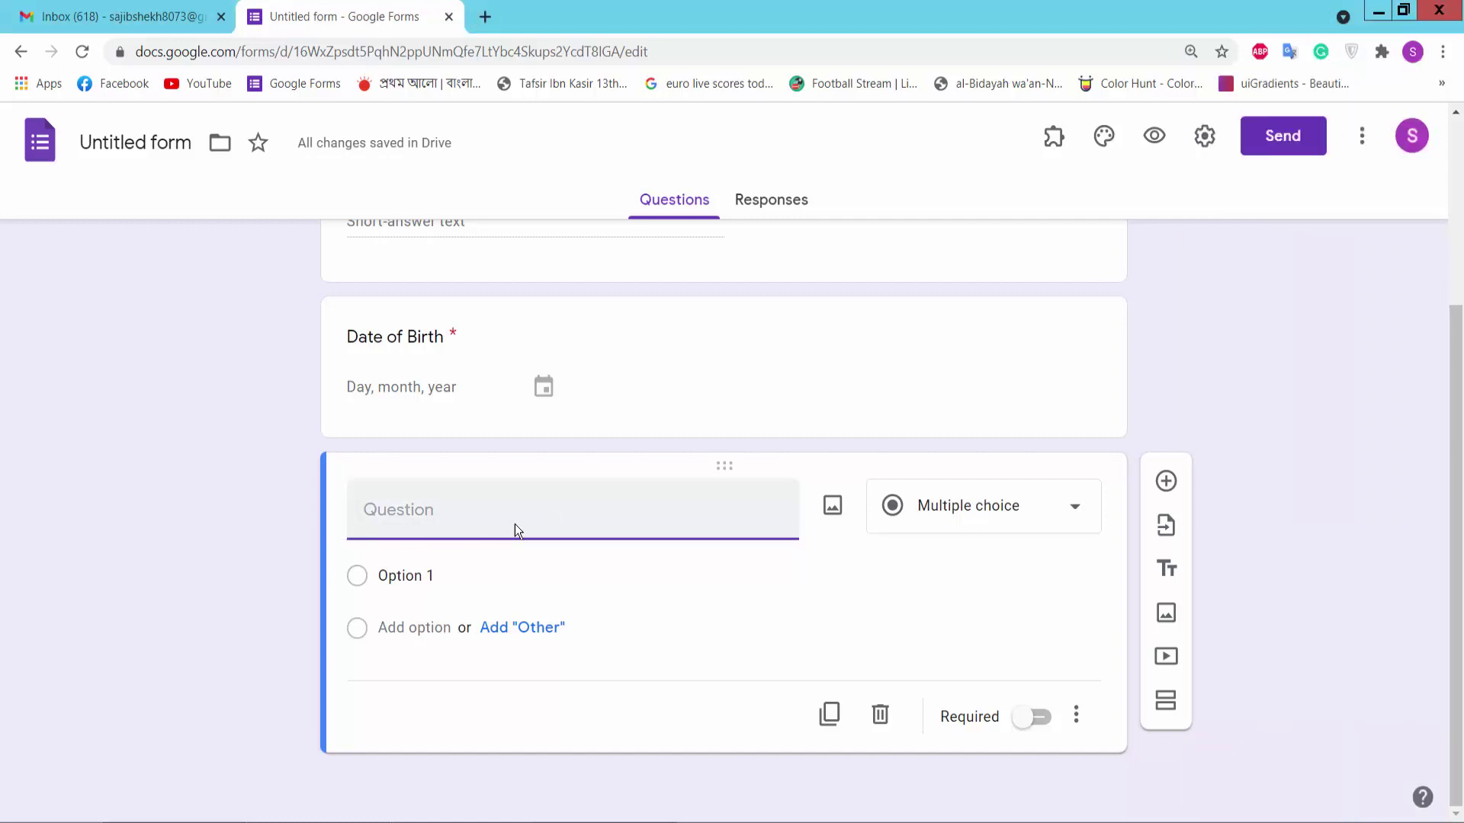
pyautogui.hotkey('ctrl', 'v')
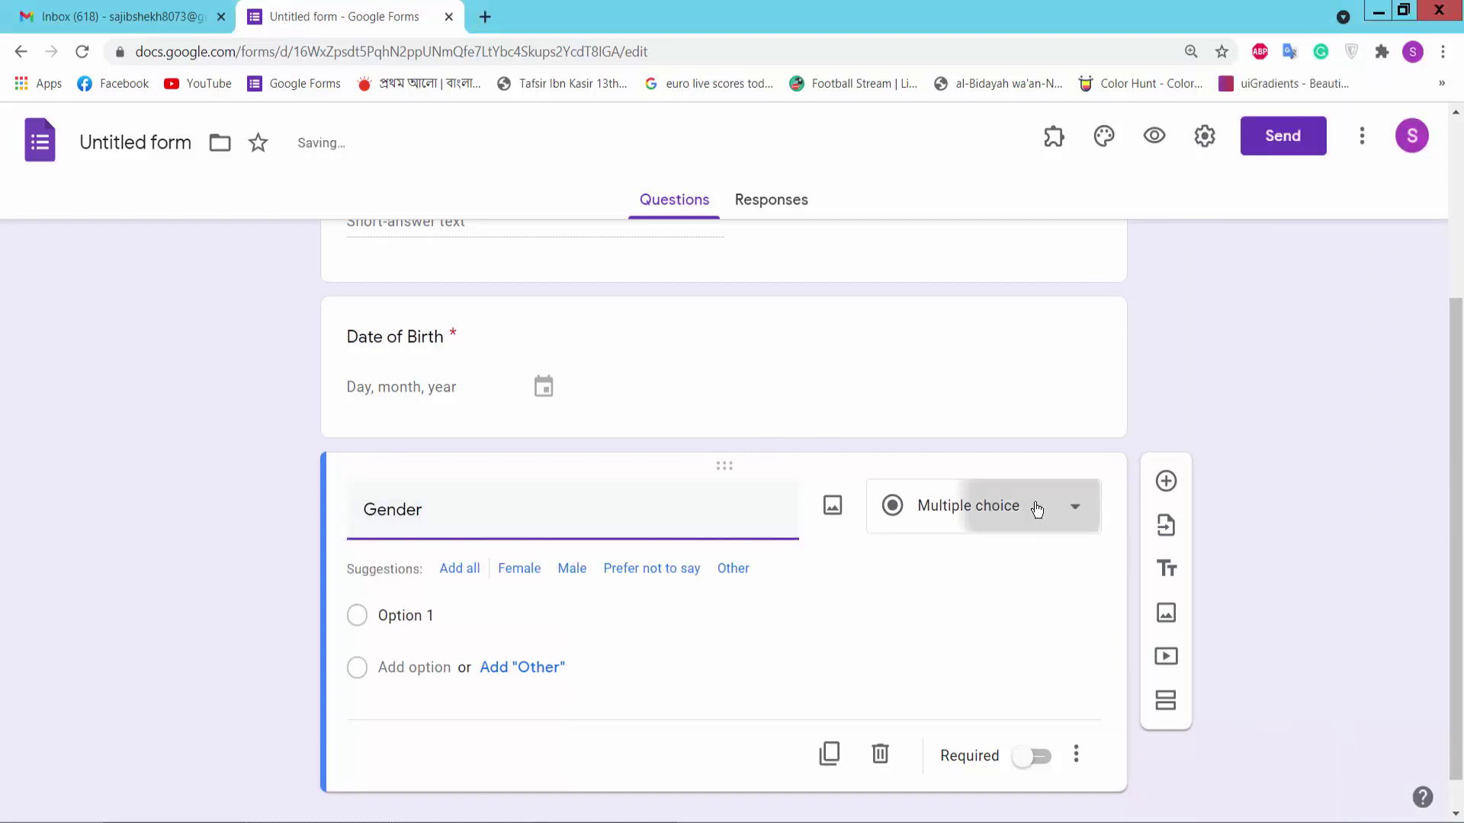
pyautogui.click(1037, 509)
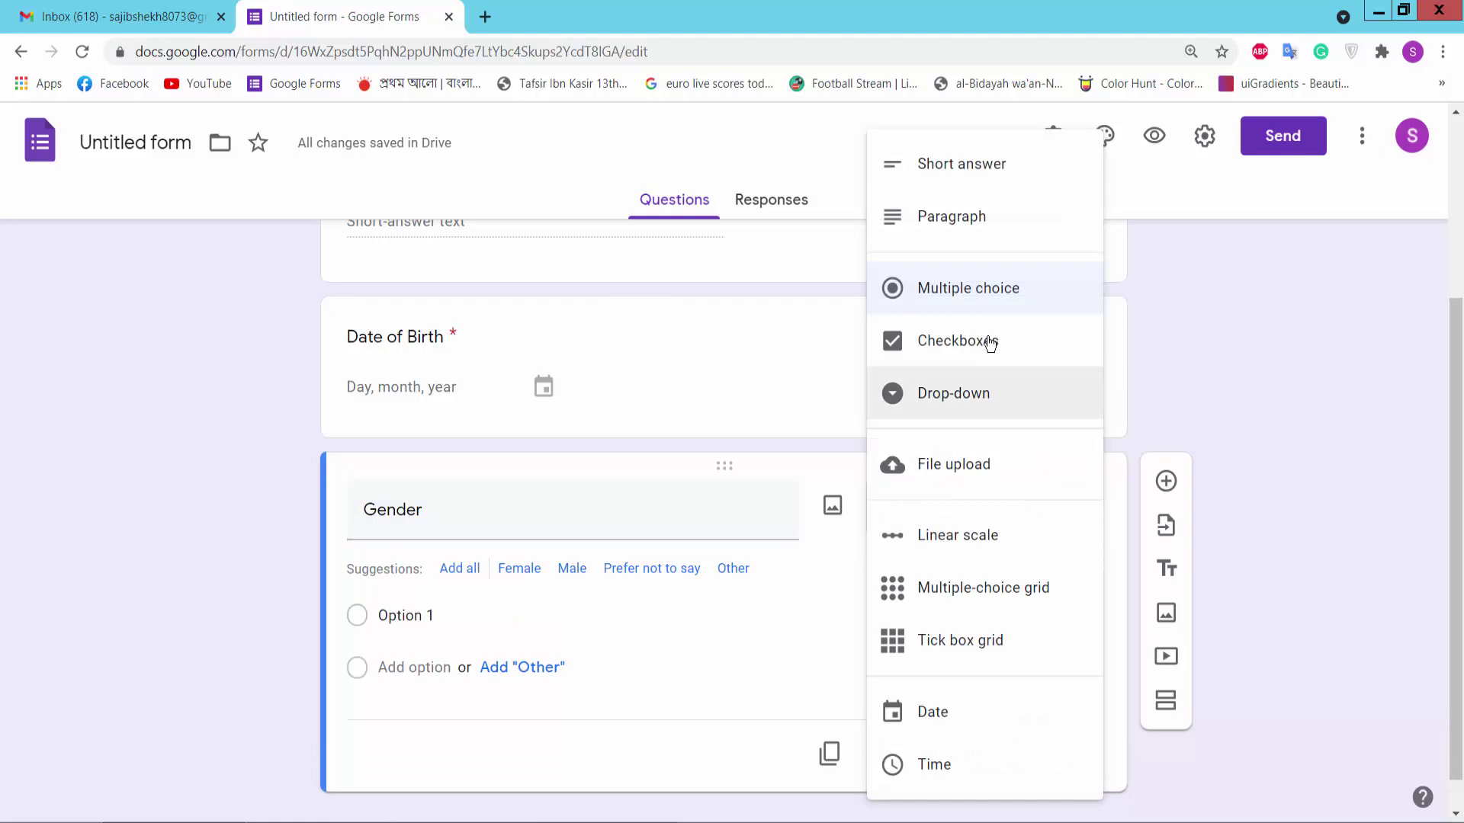
pyautogui.click(981, 297)
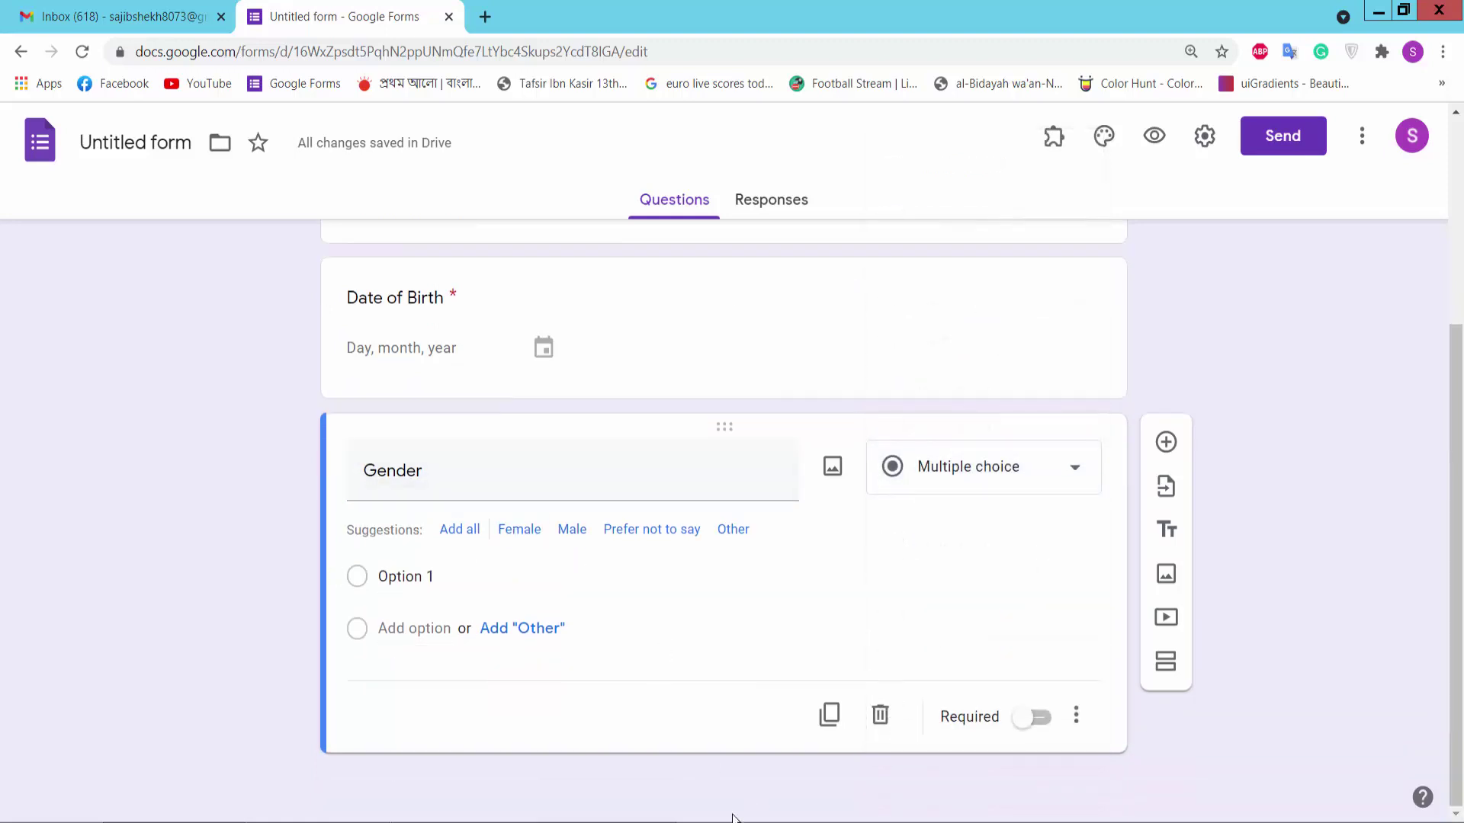
# Step: Give Gender the choices Male and Female, make it required, and add a question below
pyautogui.click(1303, 789)
pyautogui.moveTo(1232, 199); pyautogui.dragTo(1191, 199)
pyautogui.hotkey('ctrl', 'c')
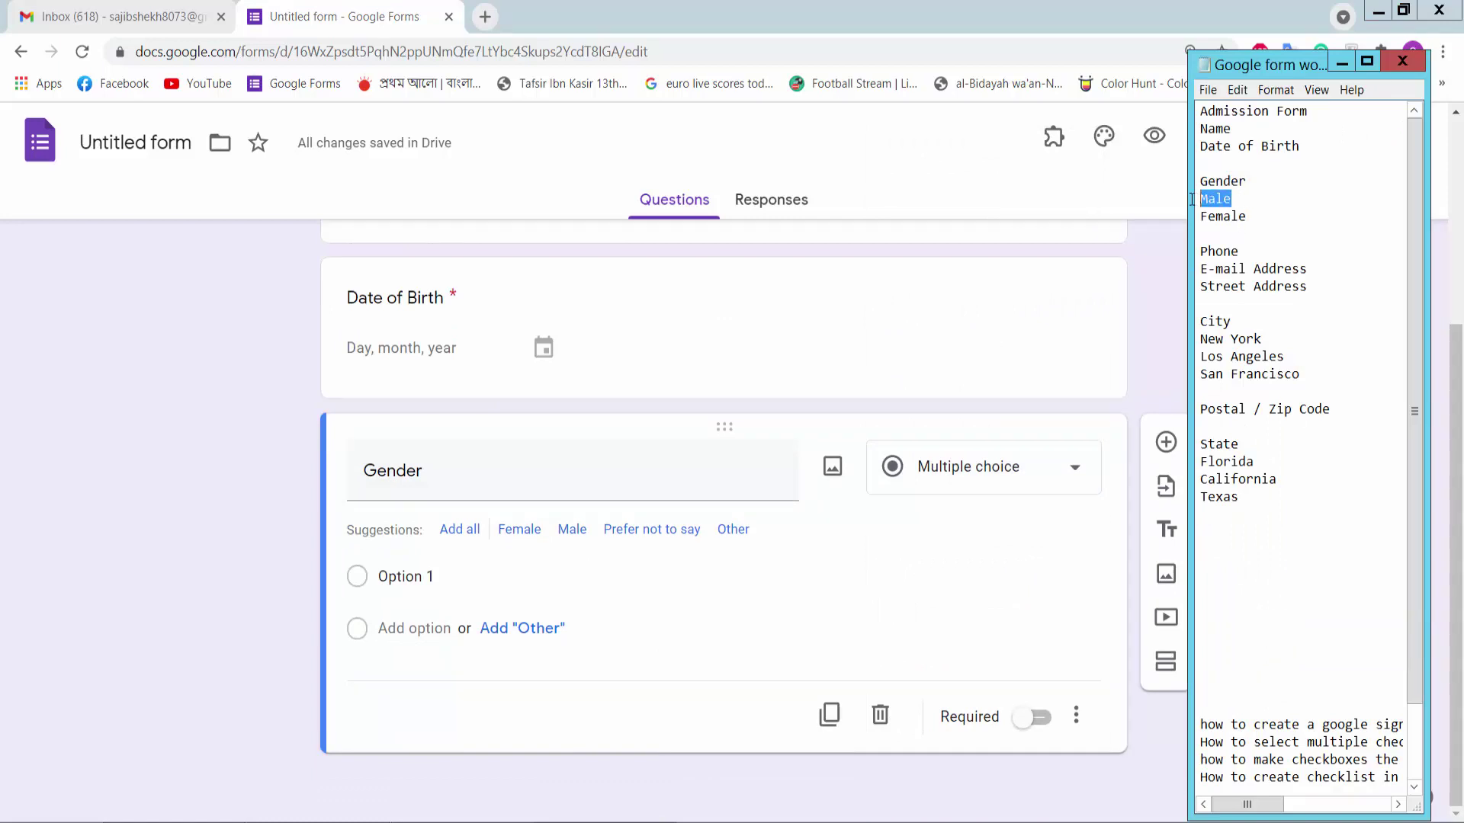
pyautogui.click(390, 578)
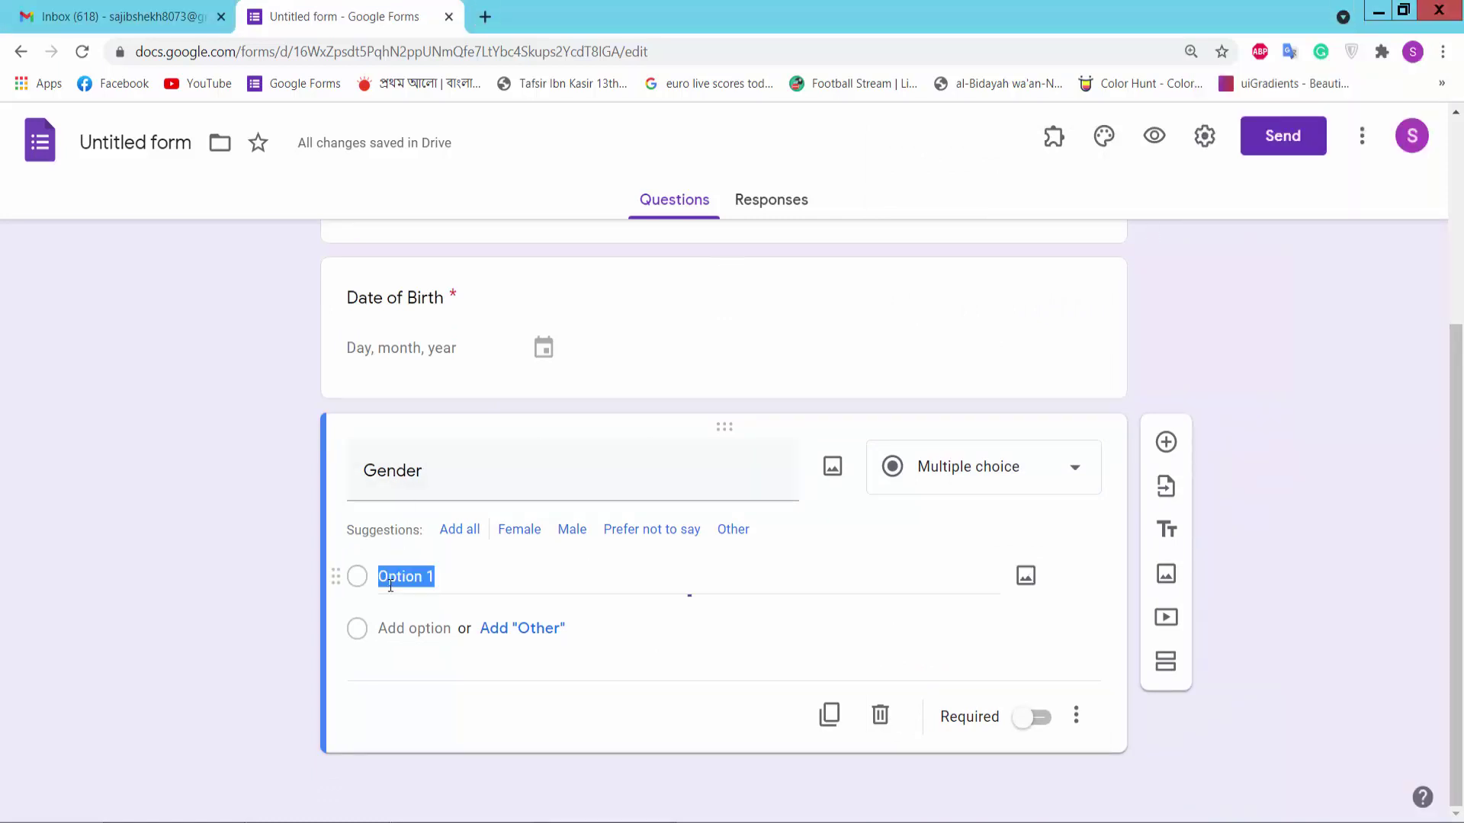
pyautogui.hotkey('ctrl', 'v')
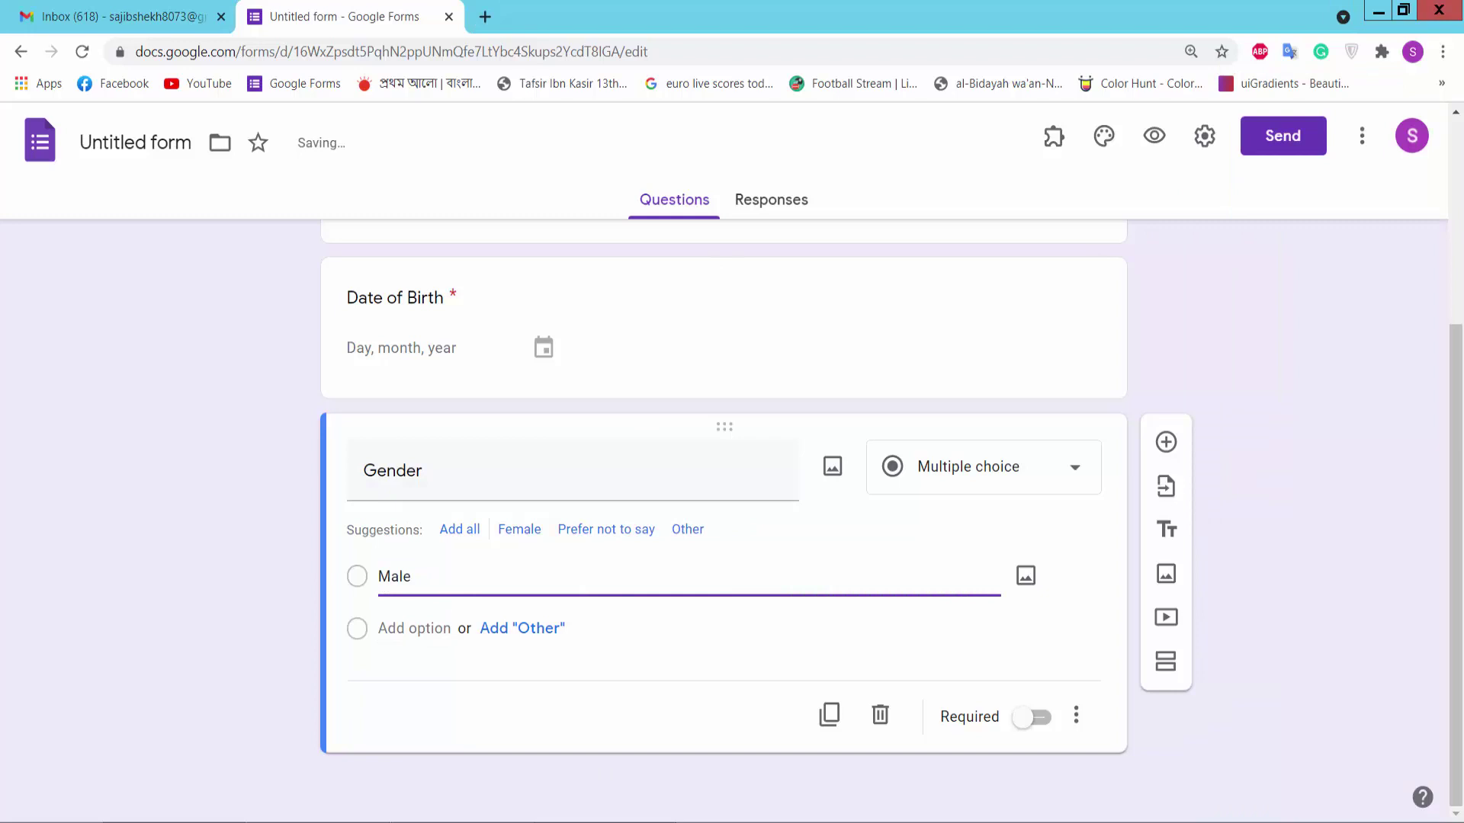
pyautogui.hotkey('alt', 'Tab')
pyautogui.doubleClick(1229, 218)
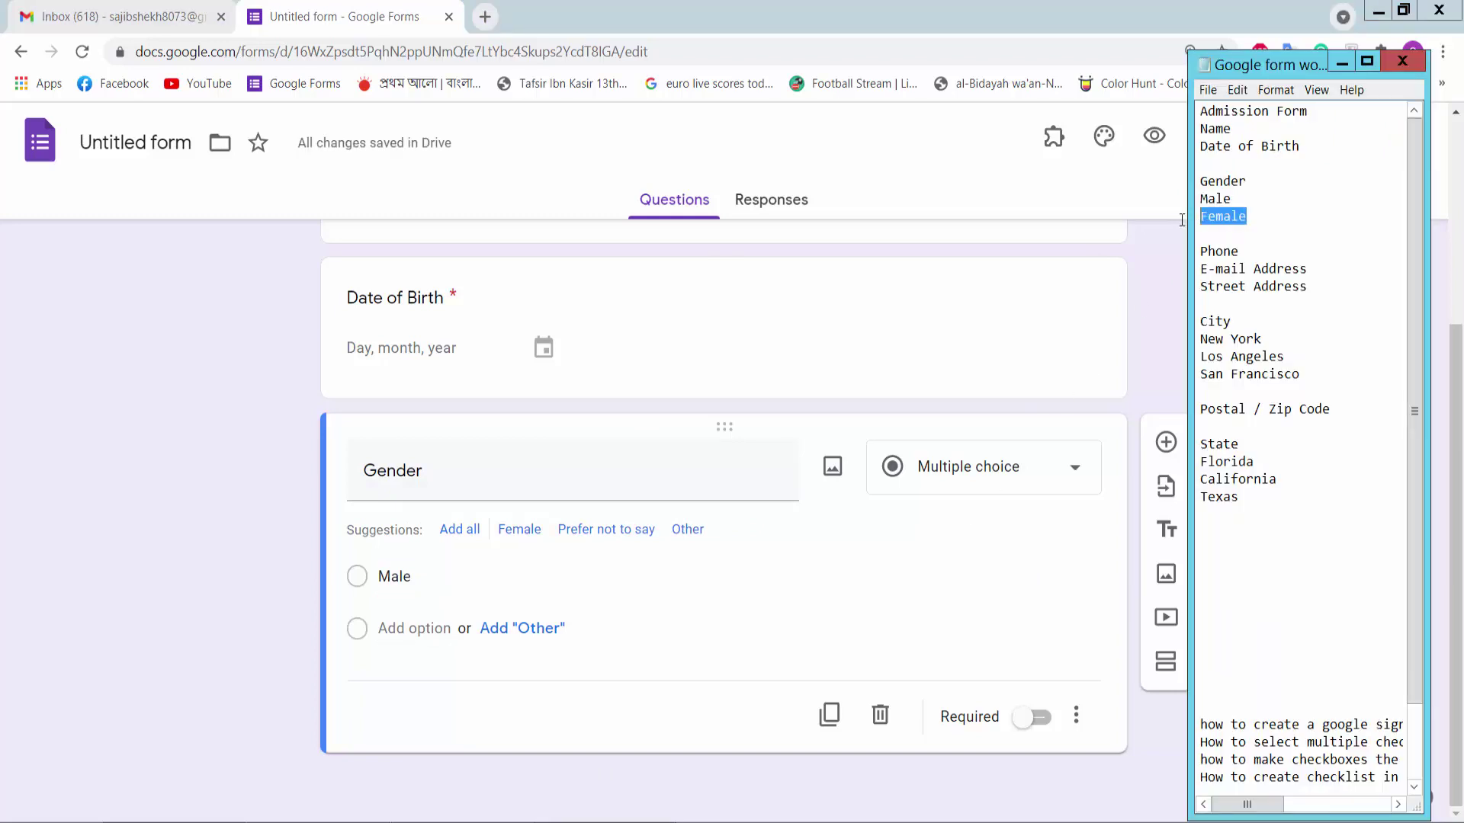
pyautogui.click(390, 628)
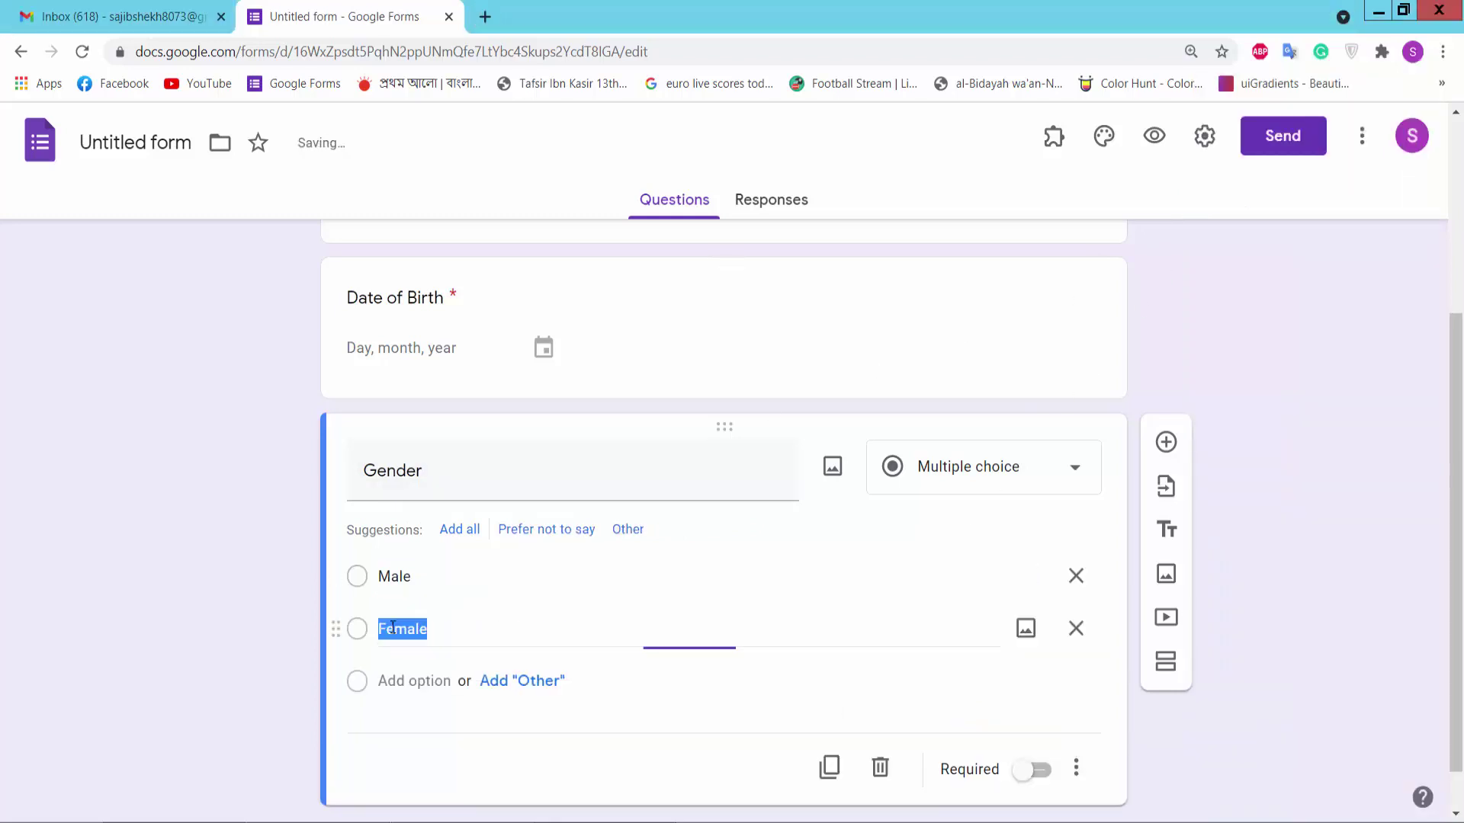
pyautogui.scroll(-1, 680, 597)
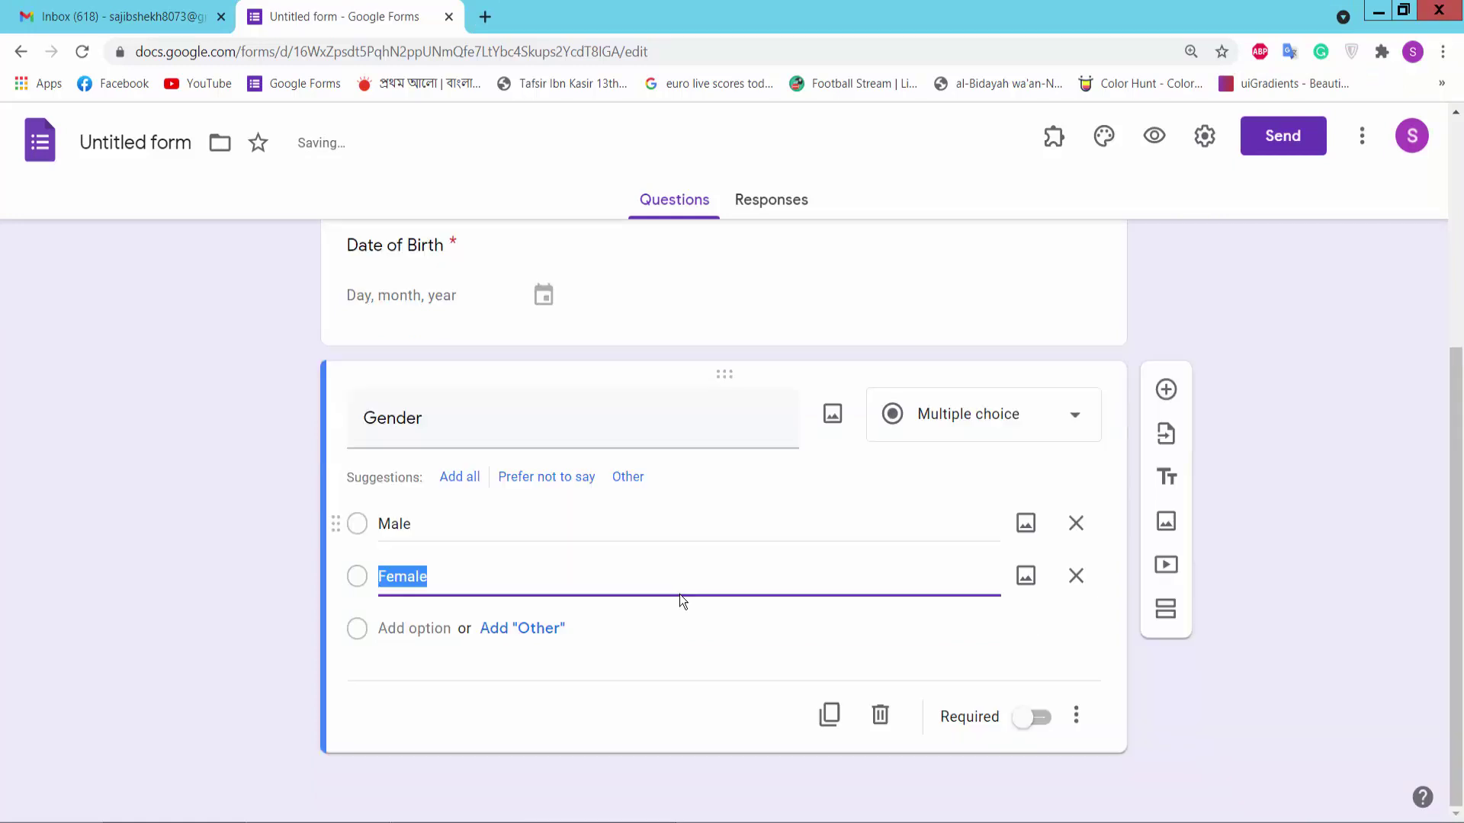
pyautogui.click(1039, 721)
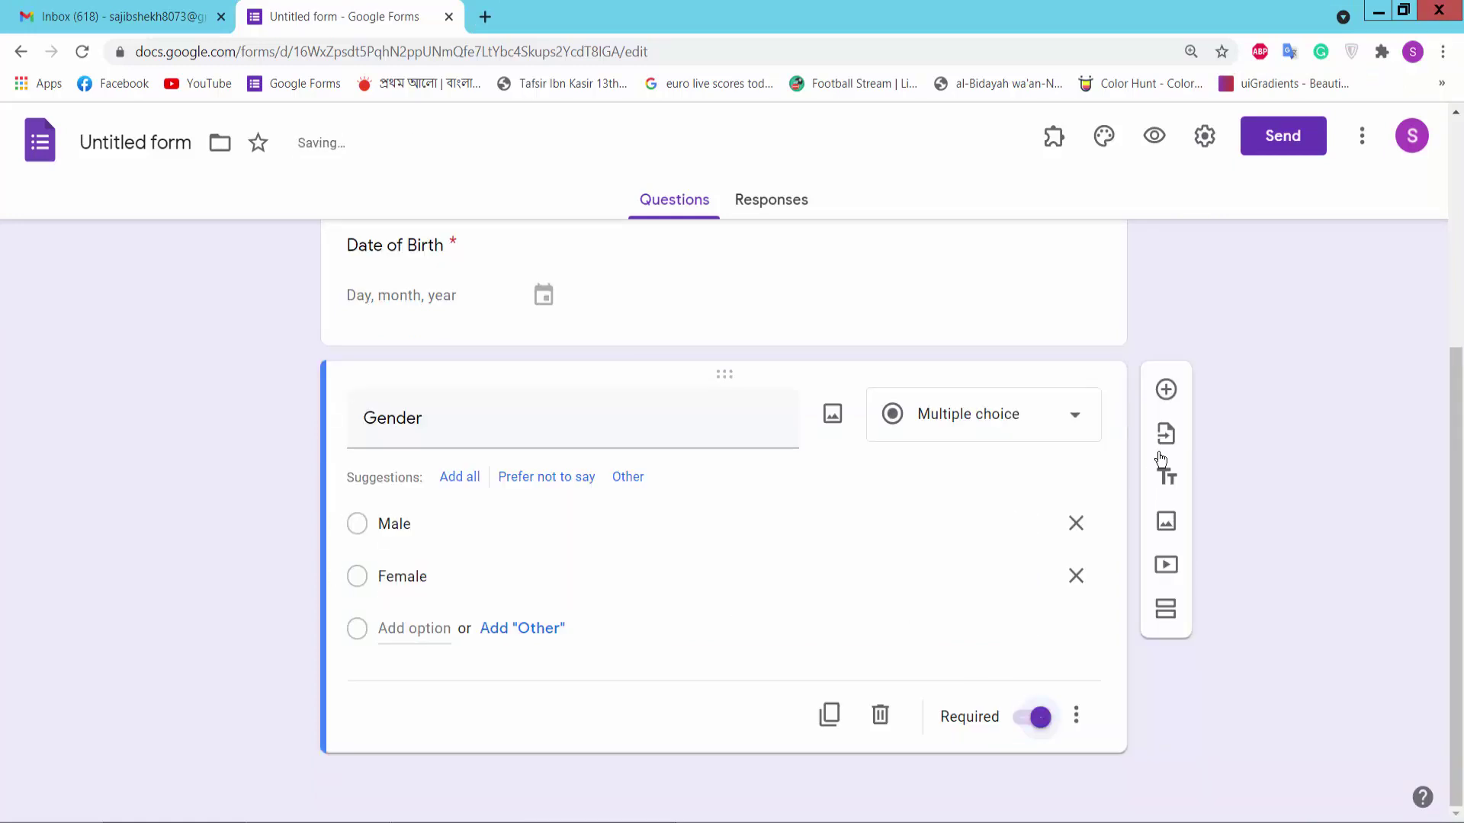
pyautogui.click(1168, 391)
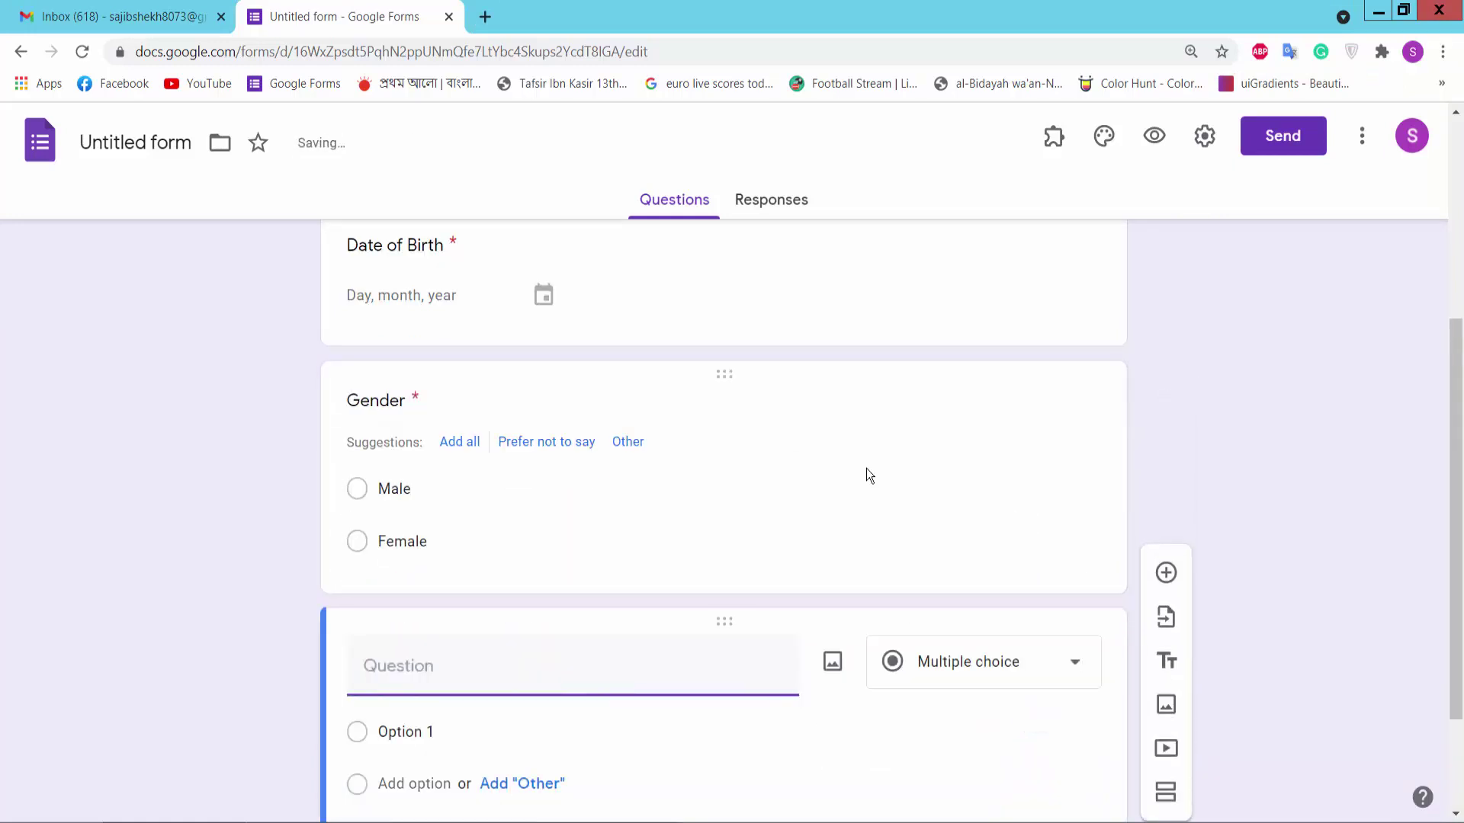
# Step: Add a required short-answer 'Phone' question and start another question below it
pyautogui.hotkey('alt', 'Tab')
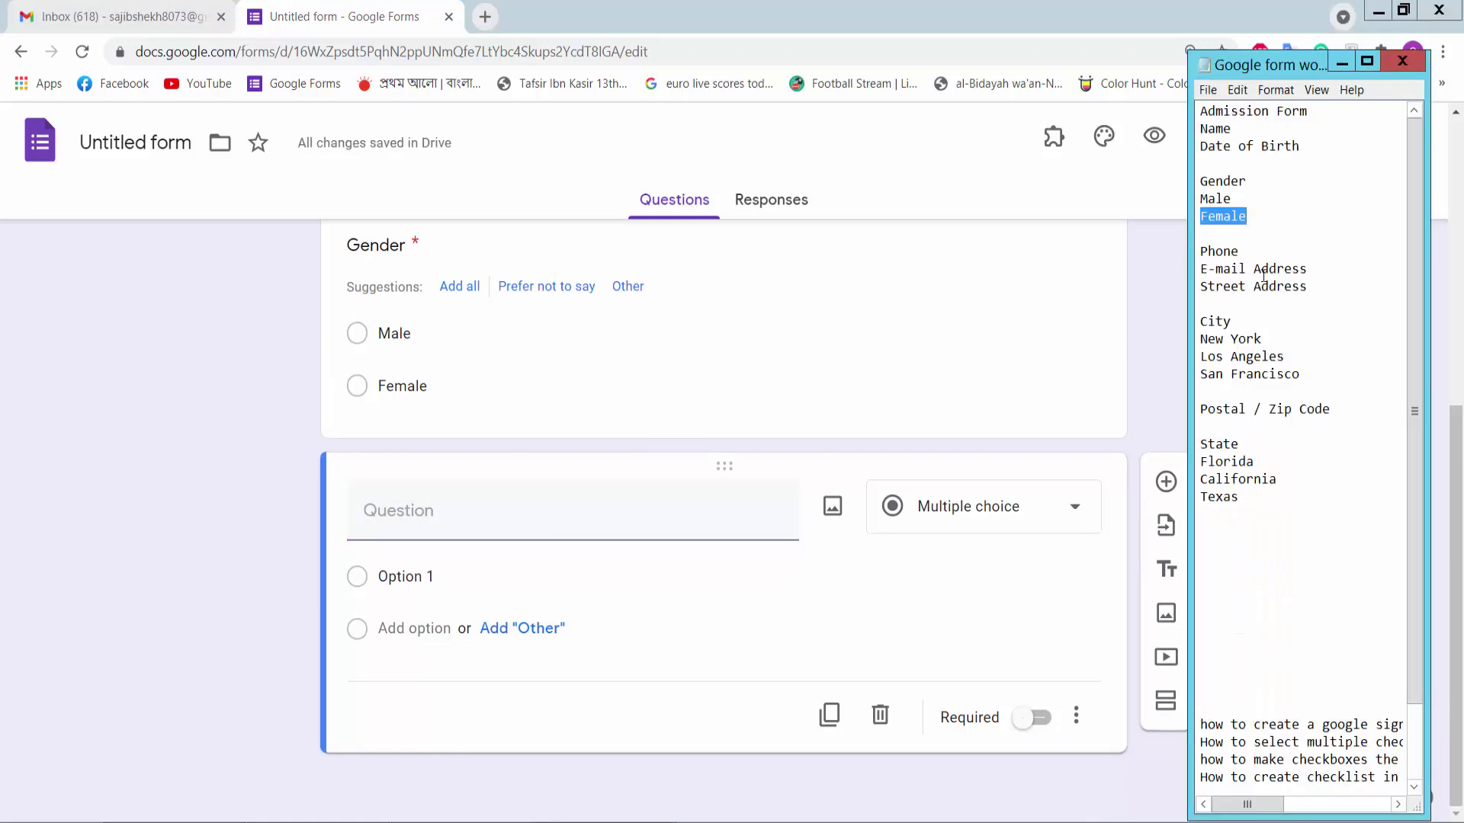
pyautogui.moveTo(1241, 253); pyautogui.dragTo(1197, 252)
pyautogui.hotkey('ctrl', 'c')
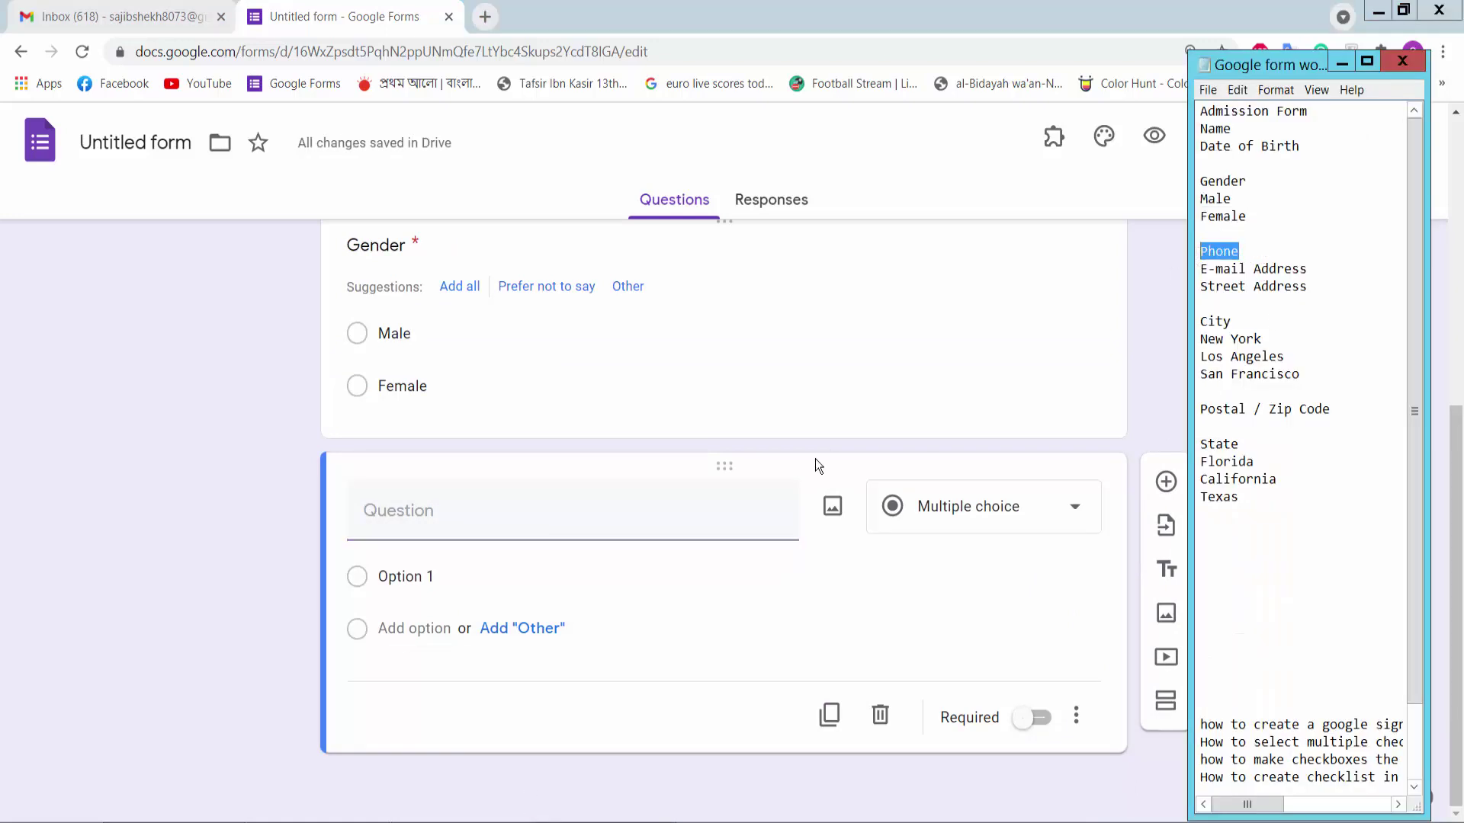
pyautogui.click(521, 517)
pyautogui.hotkey('ctrl', 'v')
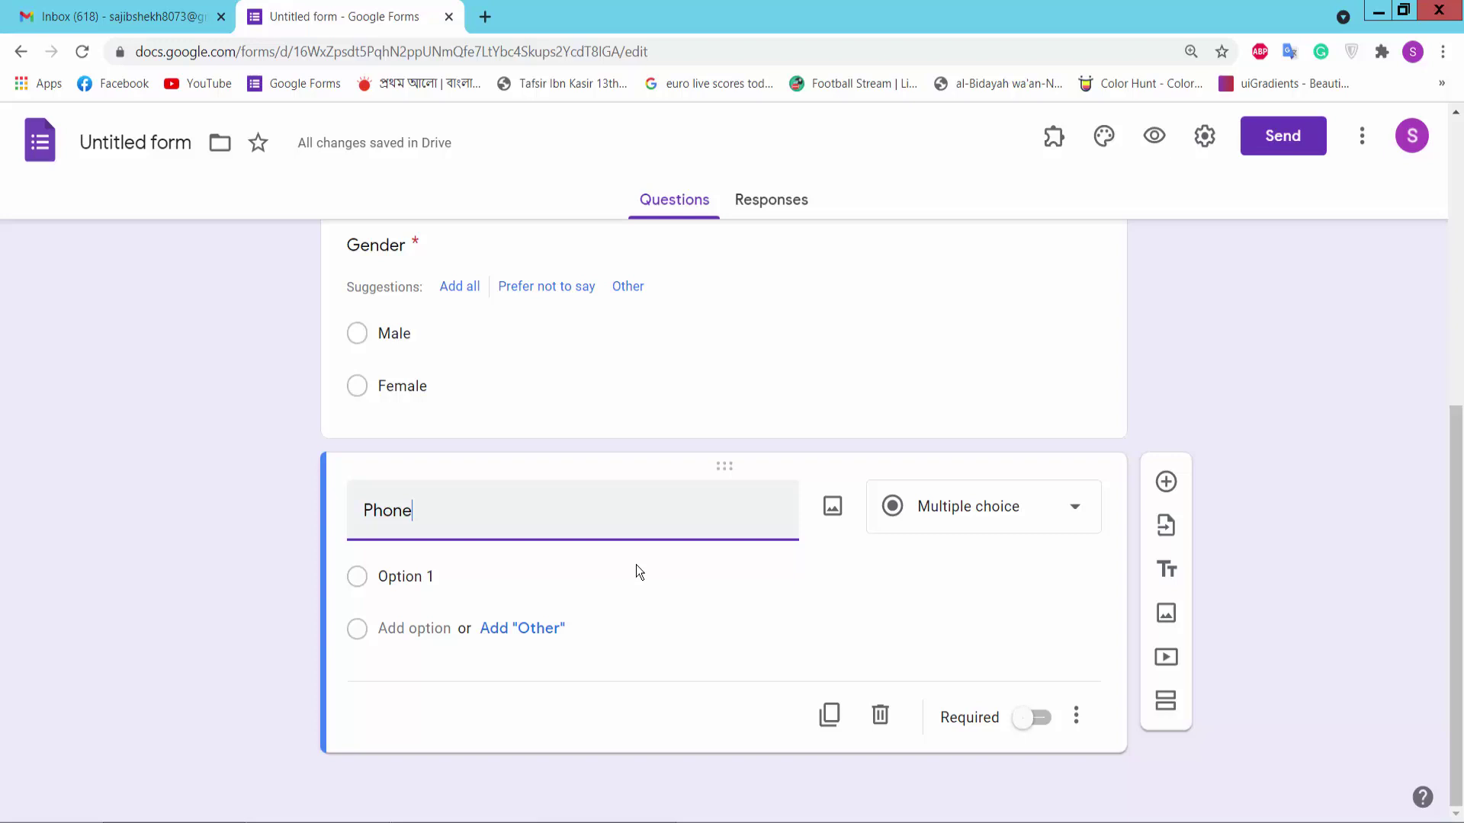
pyautogui.click(1035, 719)
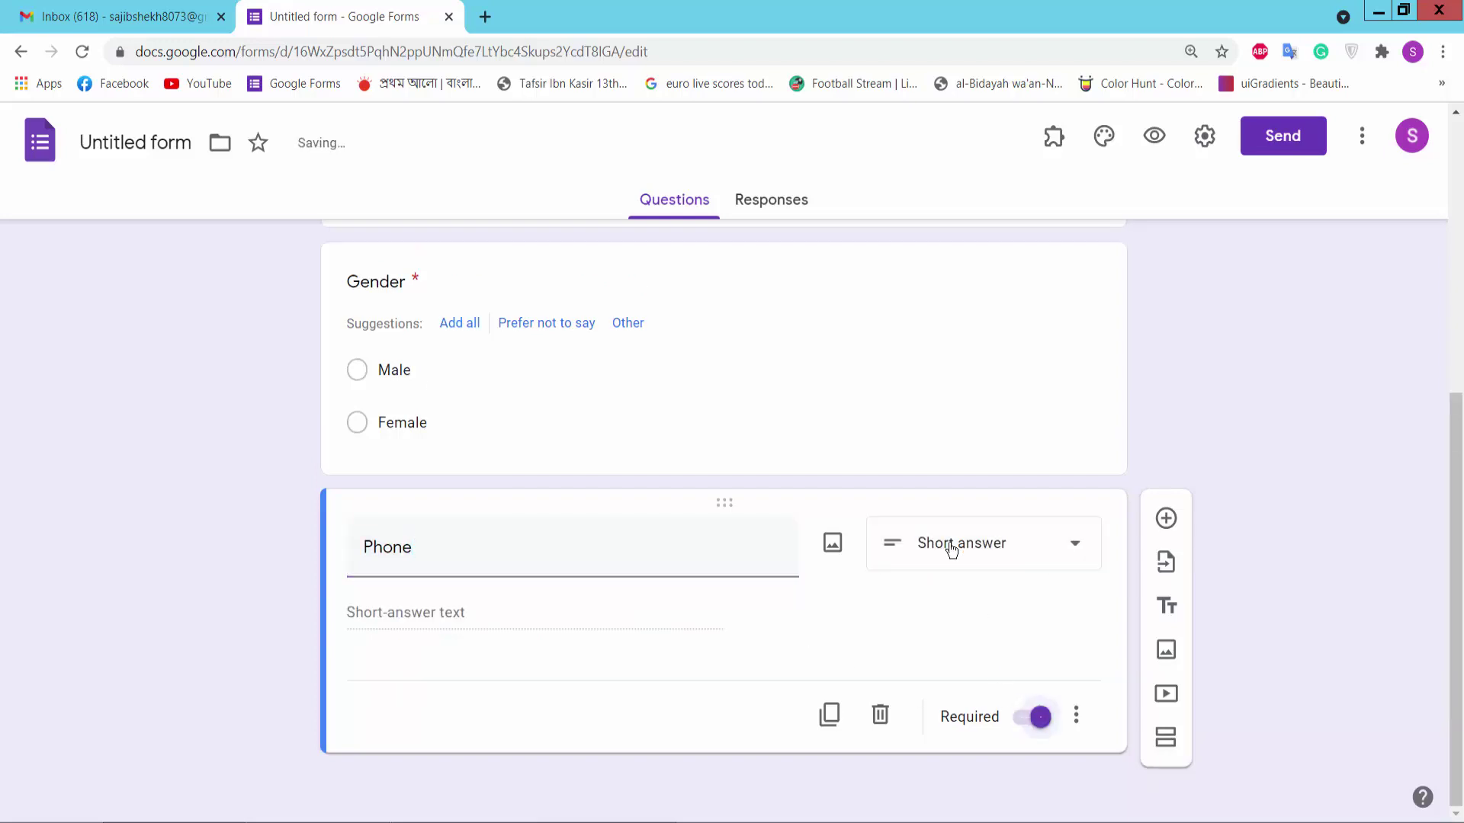
pyautogui.click(1165, 519)
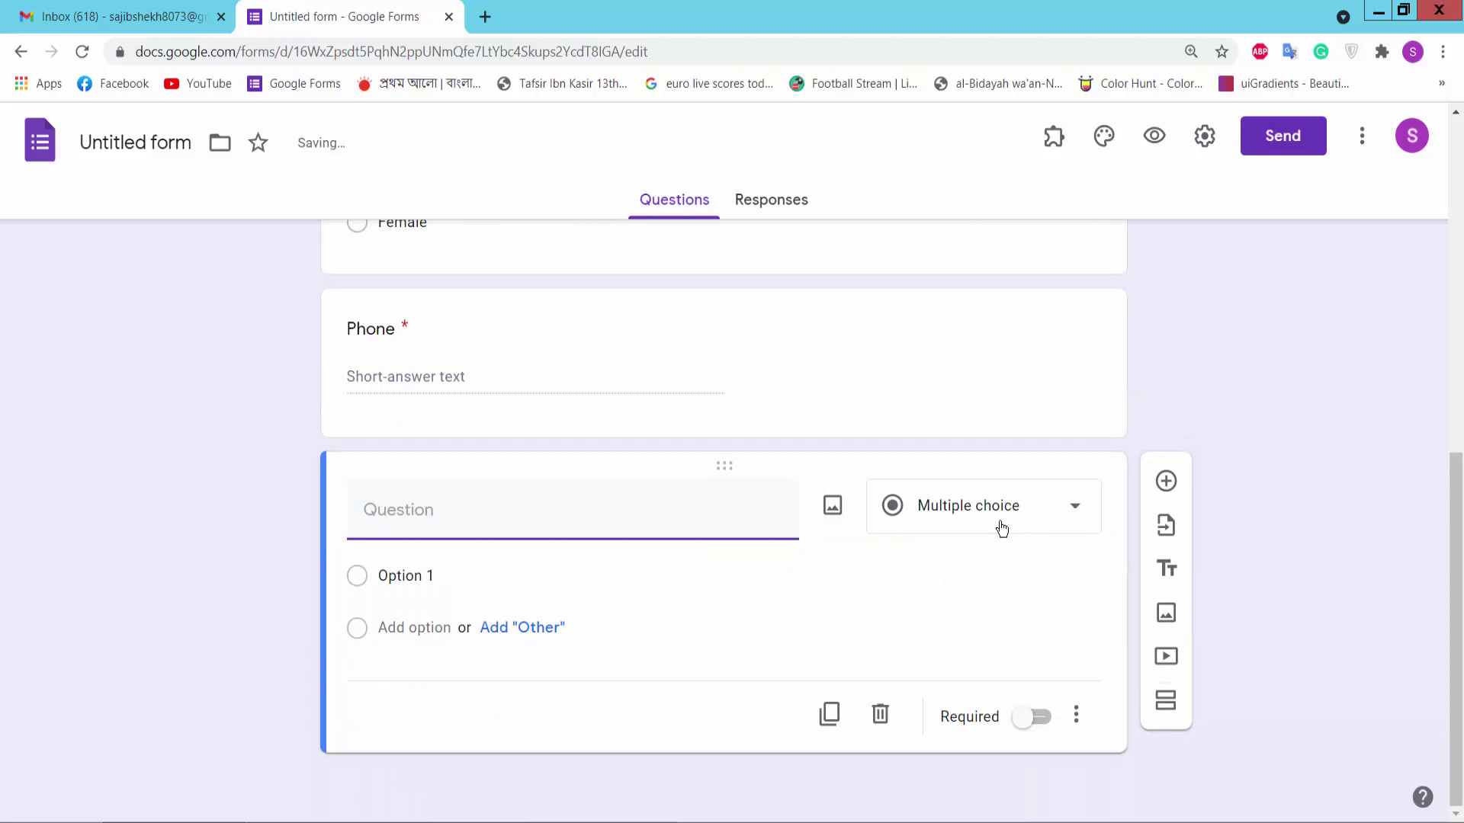
# Step: Title the new question 'E-mail Address' and make it required
pyautogui.click(705, 806)
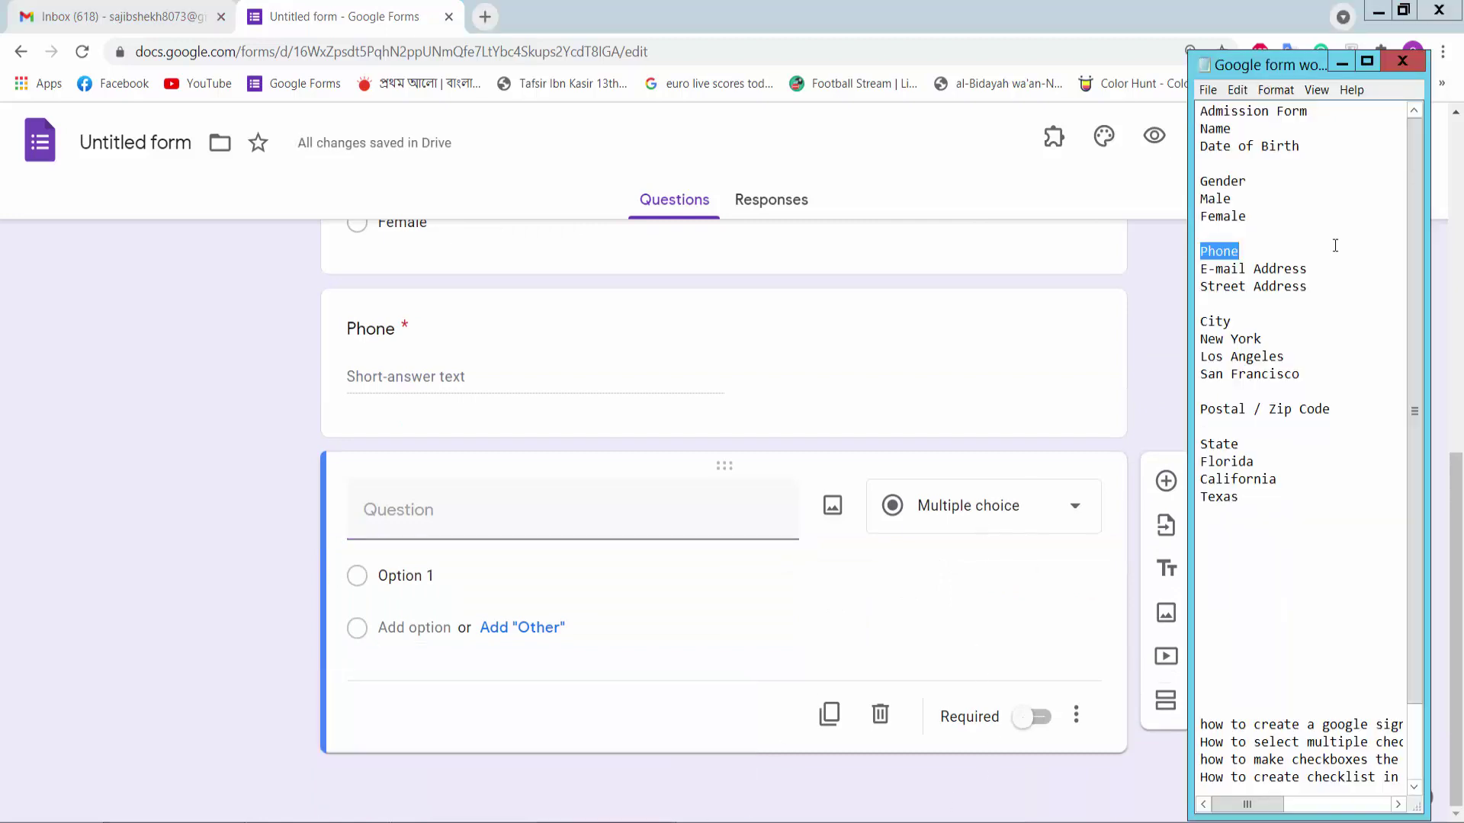
pyautogui.moveTo(1325, 269); pyautogui.dragTo(1190, 271)
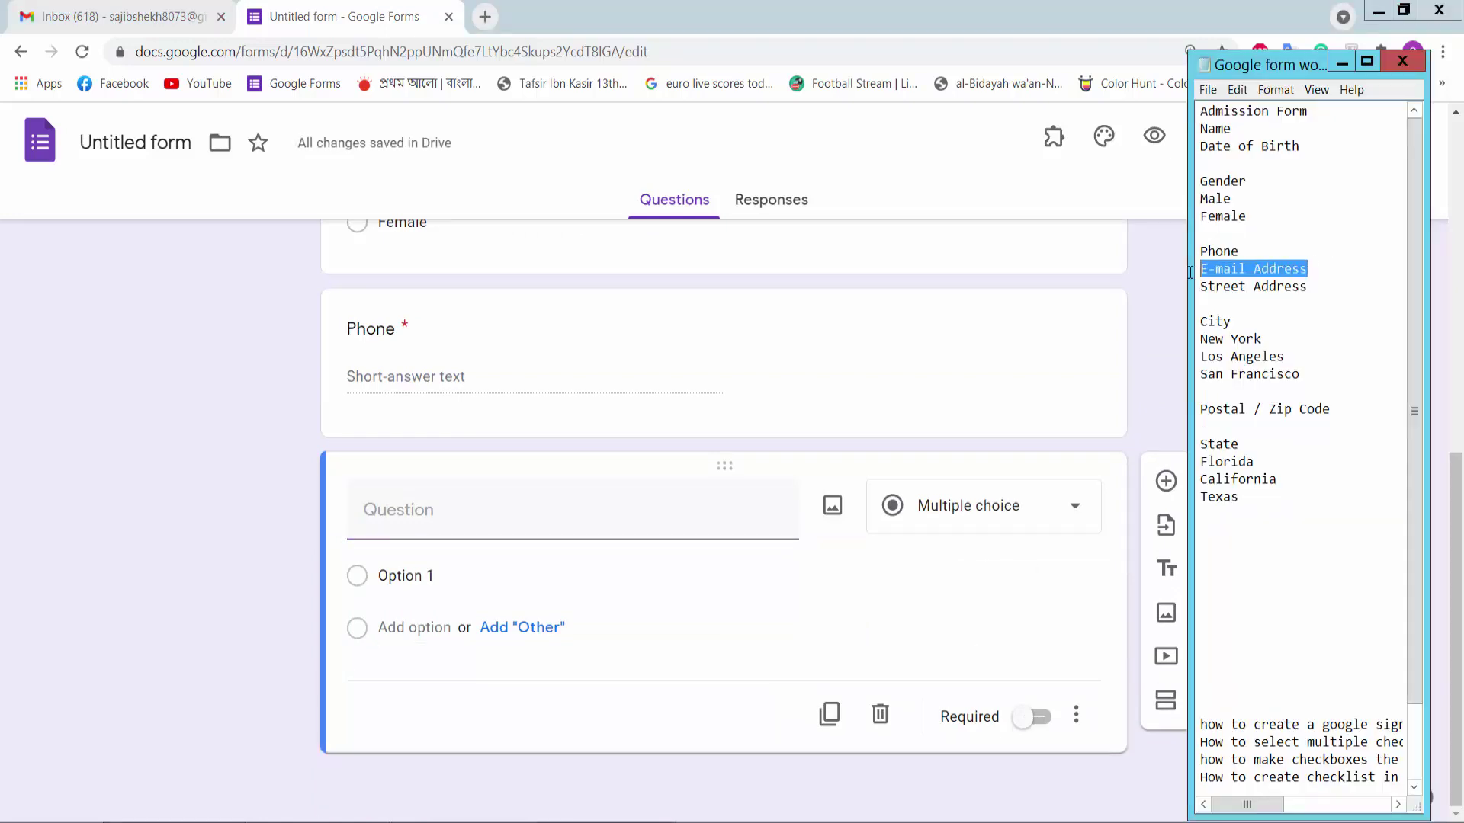
pyautogui.click(496, 524)
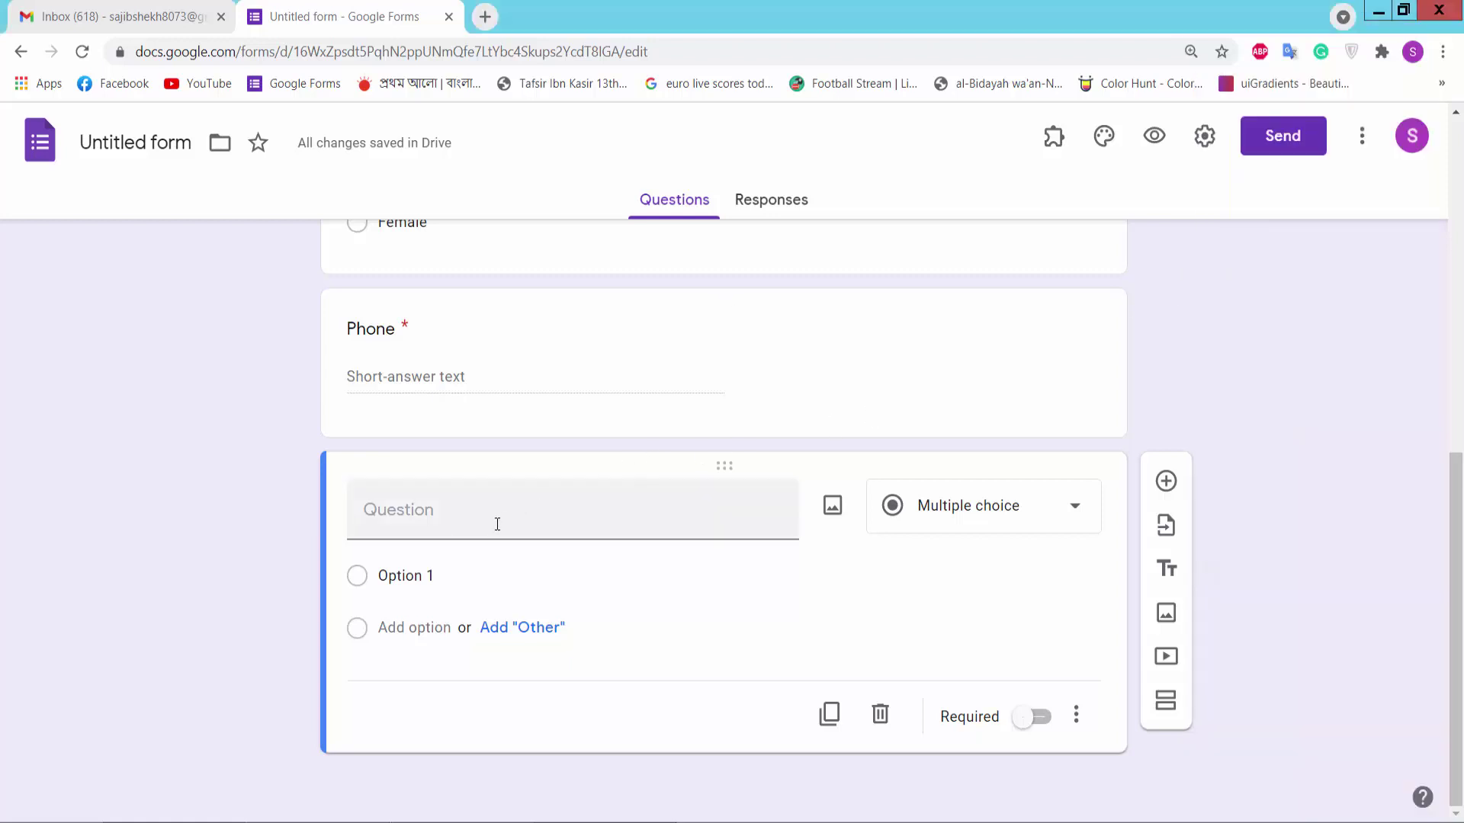
pyautogui.write('E-mail Address')
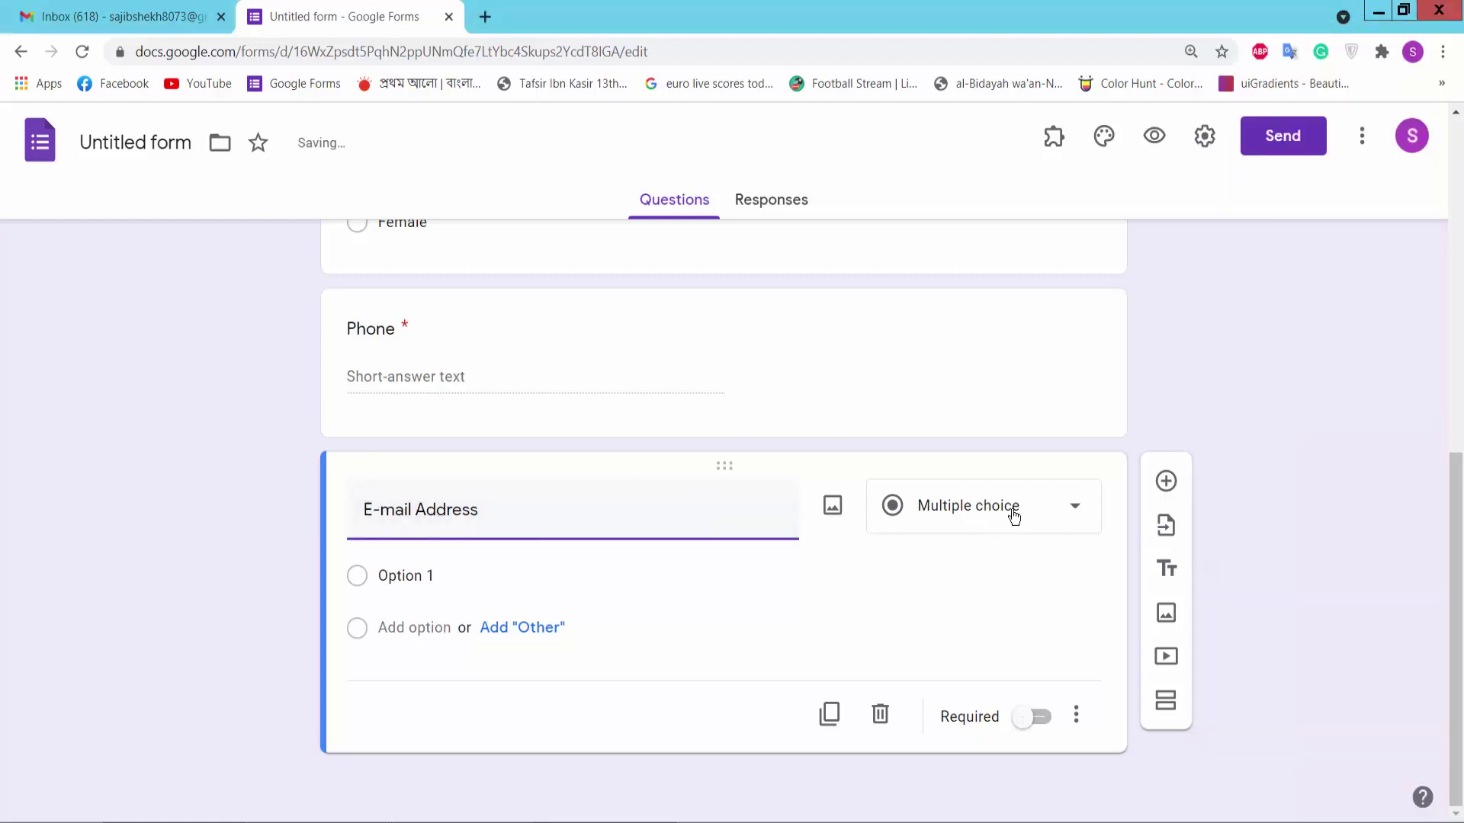
pyautogui.click(1036, 721)
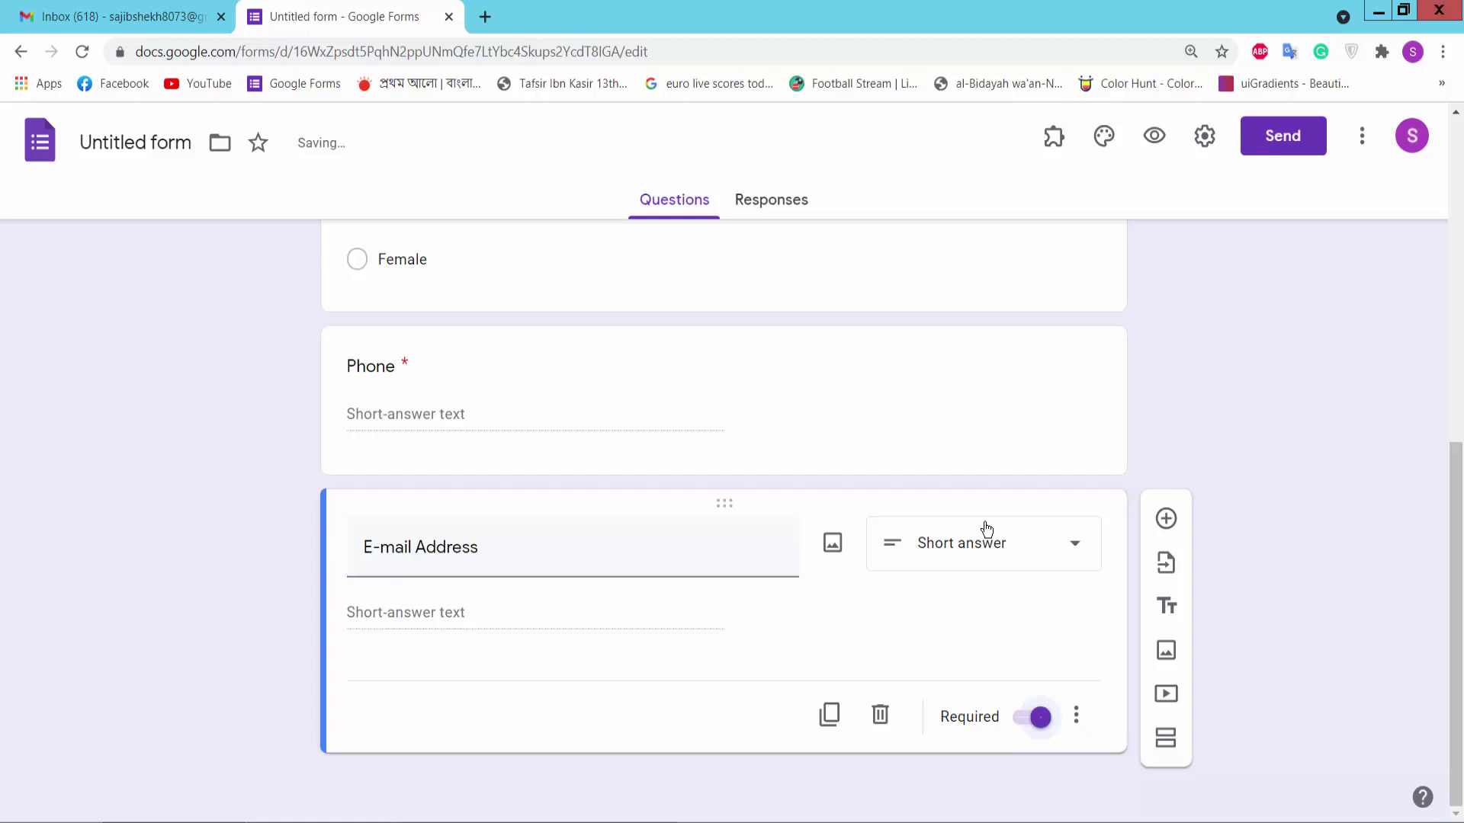
# Step: Add a required paragraph 'Street Address' question and start another question below it
pyautogui.click(1165, 523)
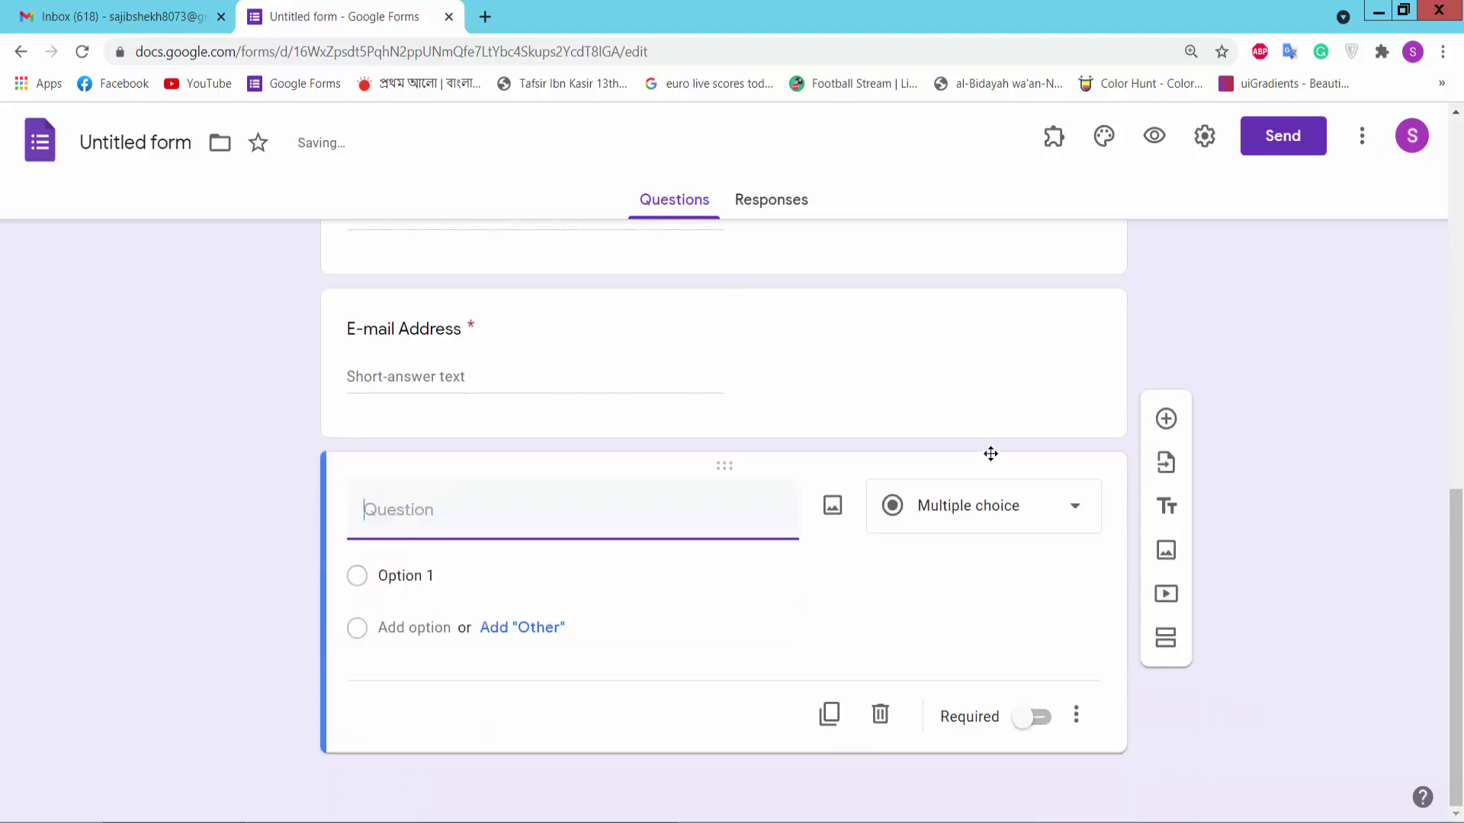
pyautogui.hotkey('alt', 'Tab')
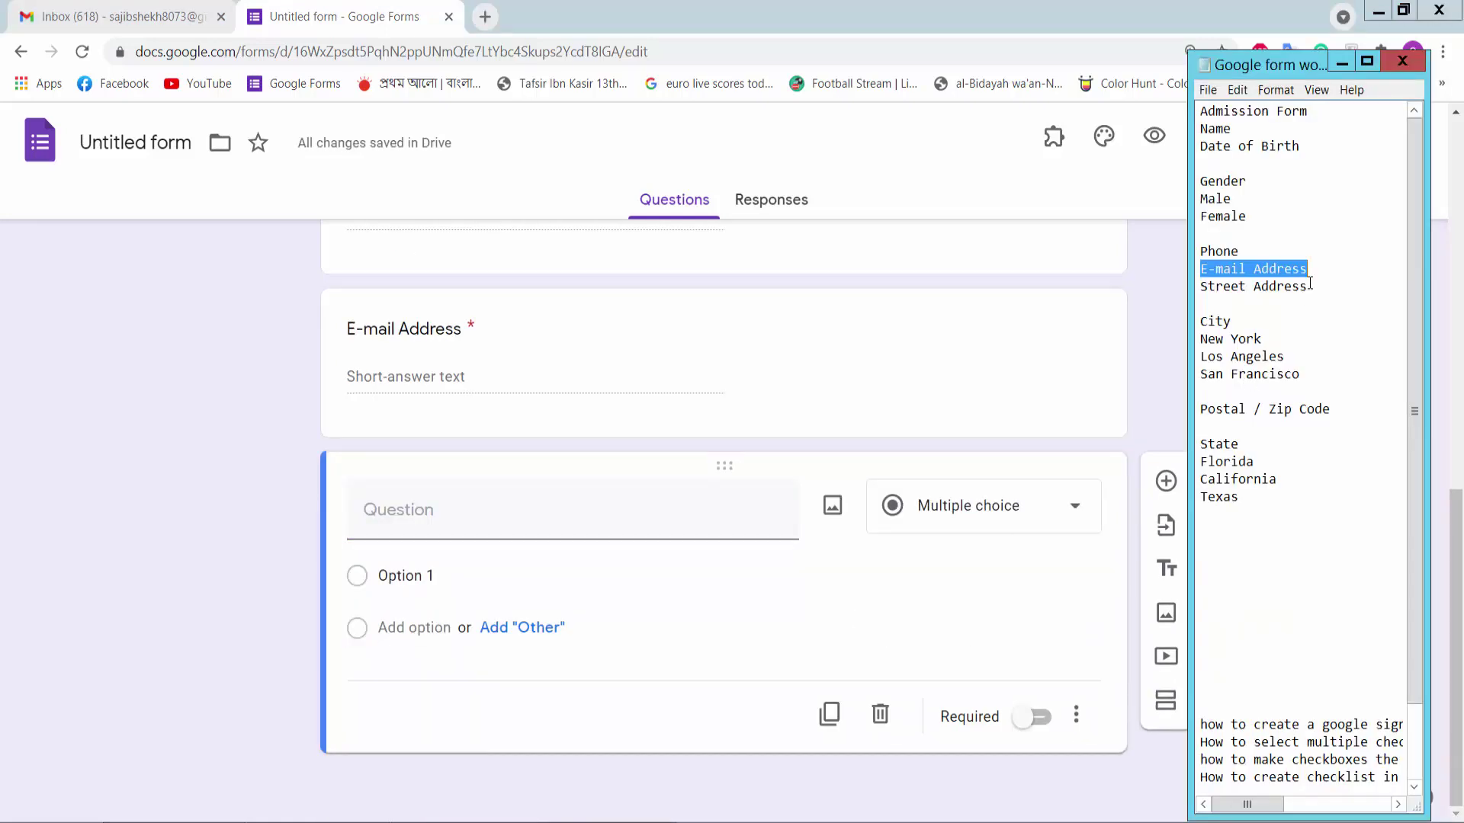
pyautogui.moveTo(1309, 287); pyautogui.dragTo(1199, 281)
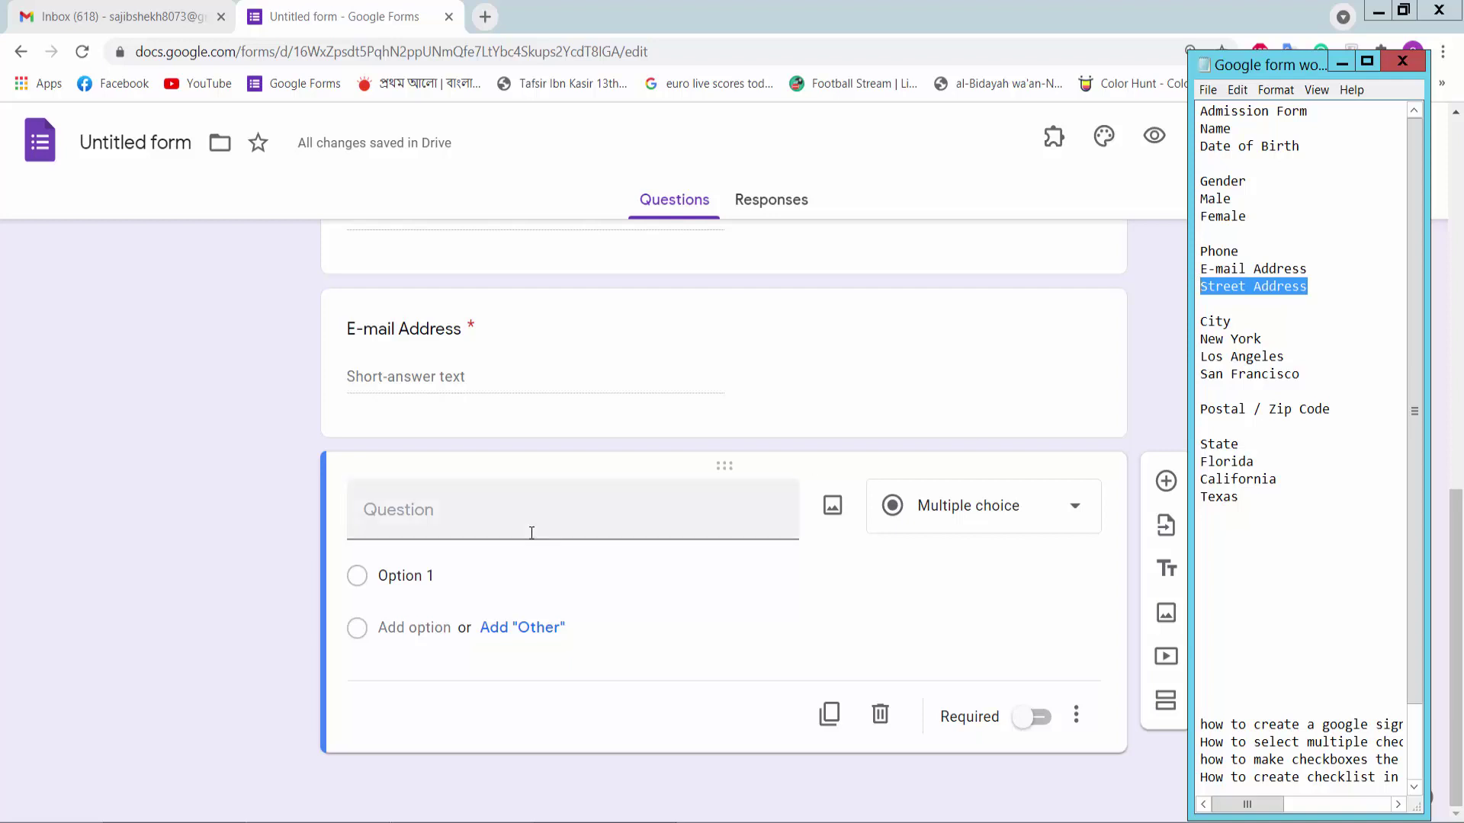
pyautogui.click(480, 529)
pyautogui.write('Street Address')
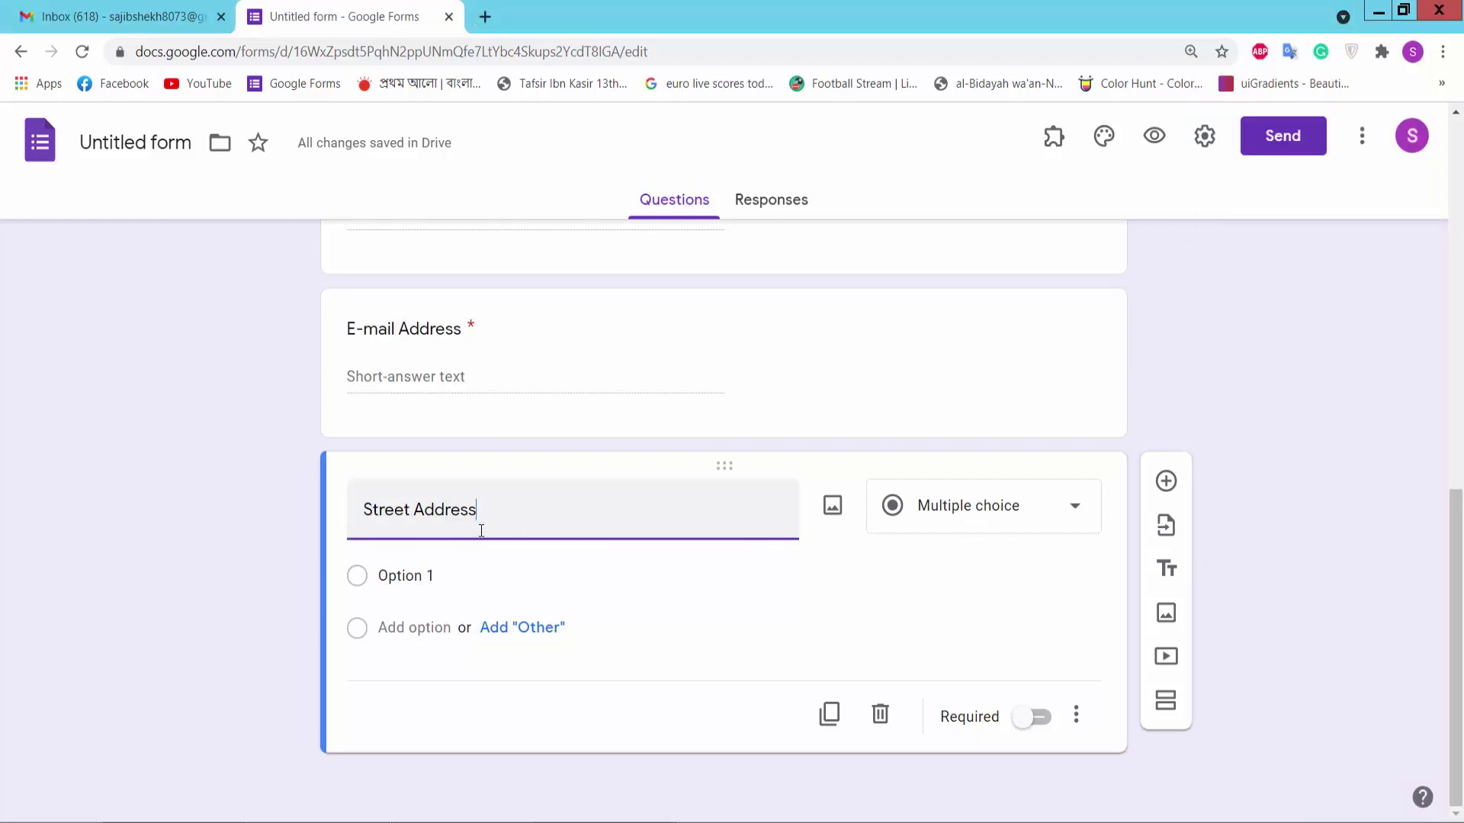
pyautogui.click(1028, 558)
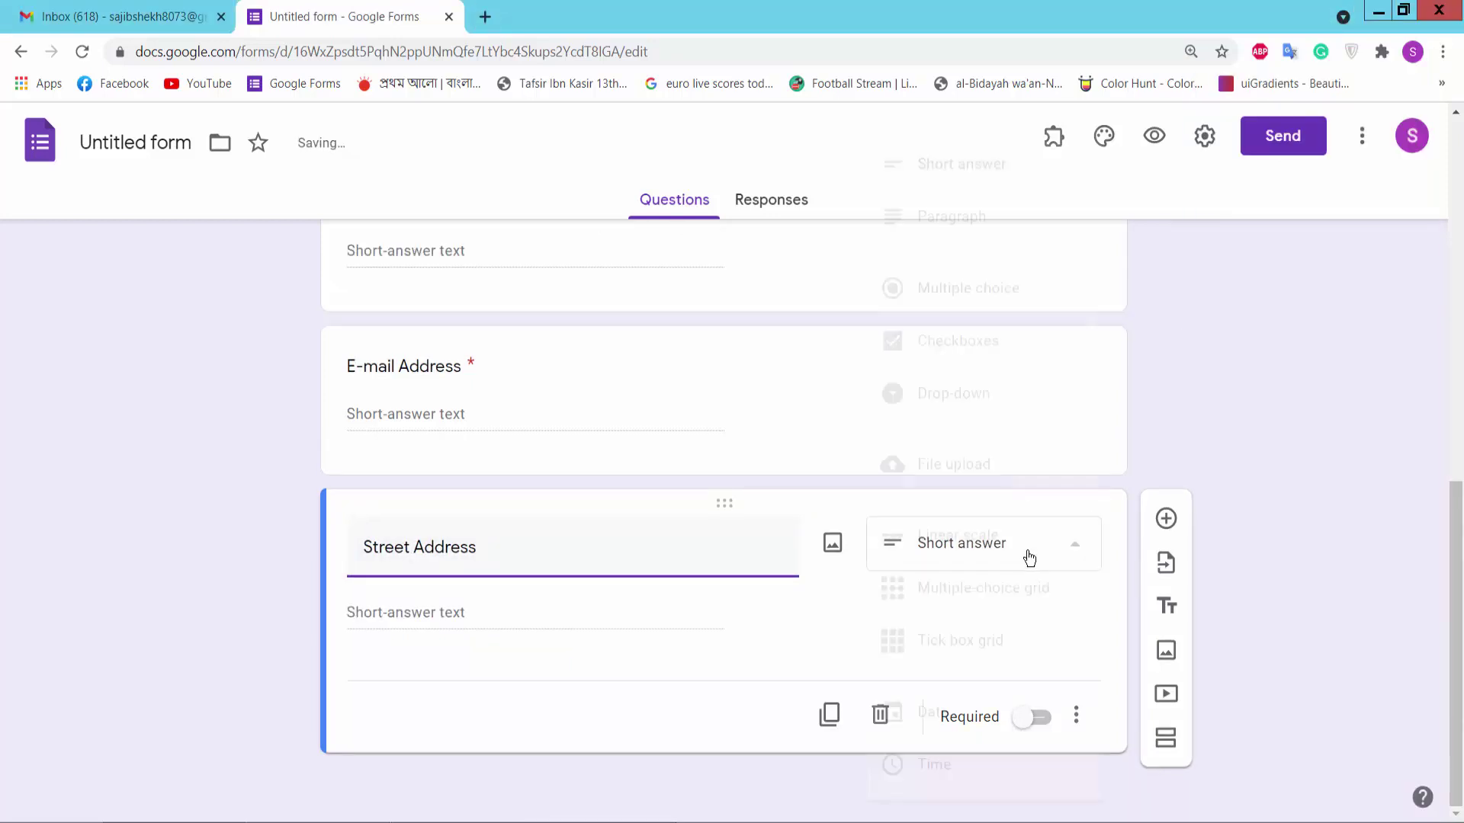
pyautogui.click(972, 234)
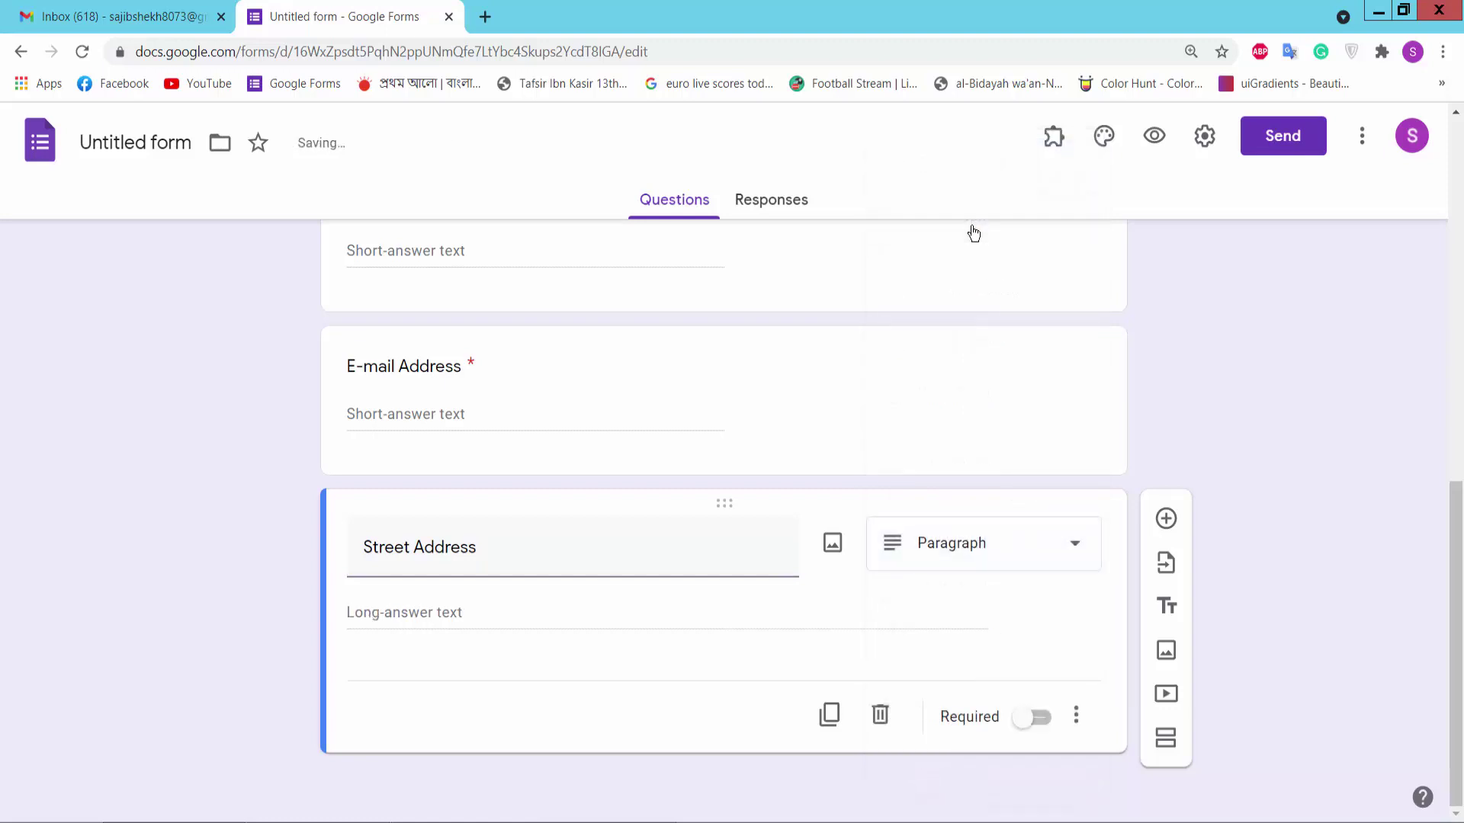
pyautogui.click(1035, 719)
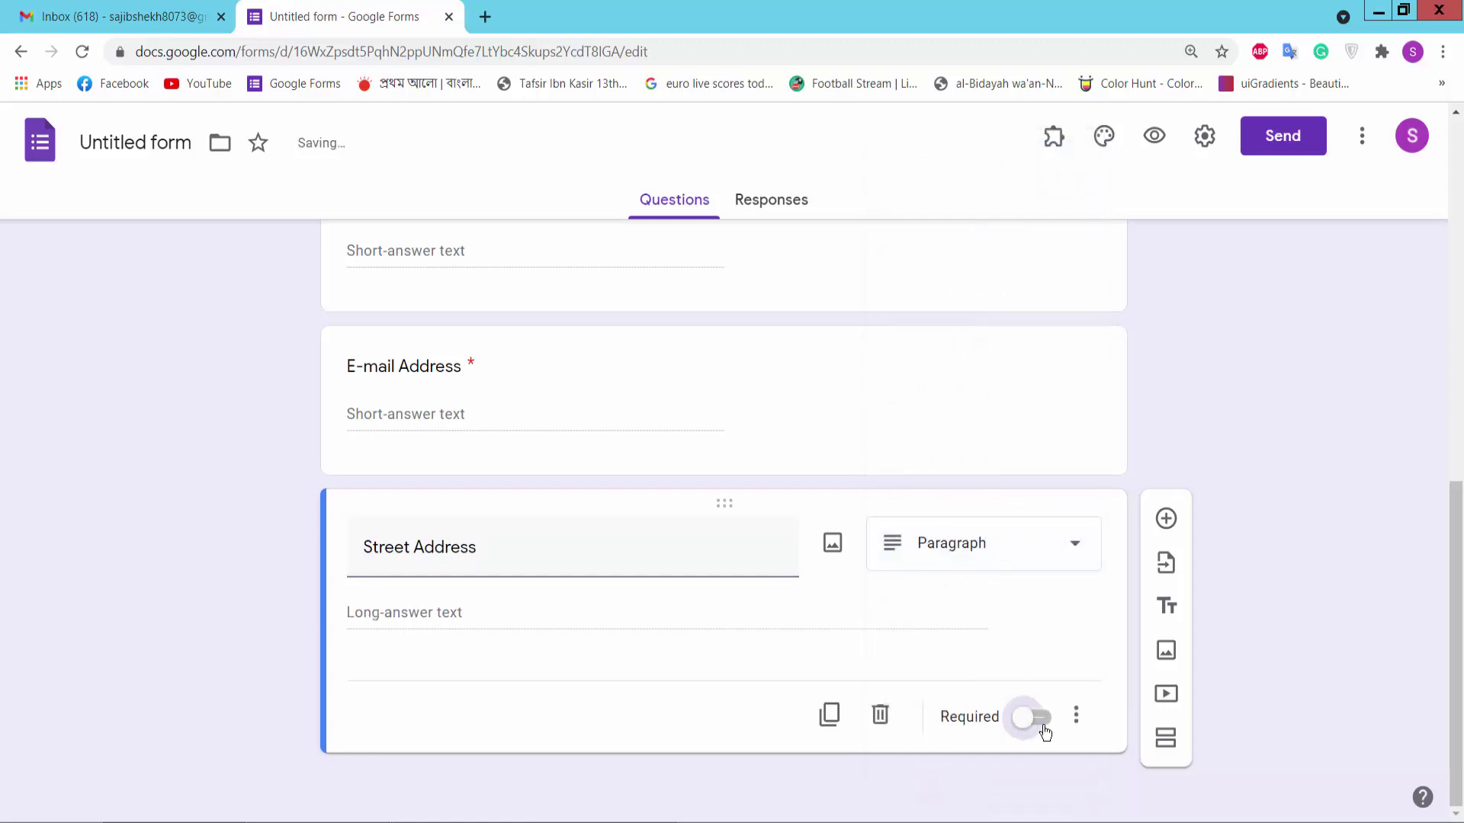
pyautogui.click(1166, 520)
# Step: Title the new question 'City' and set its type to Checkboxes
pyautogui.hotkey('alt', 'Tab')
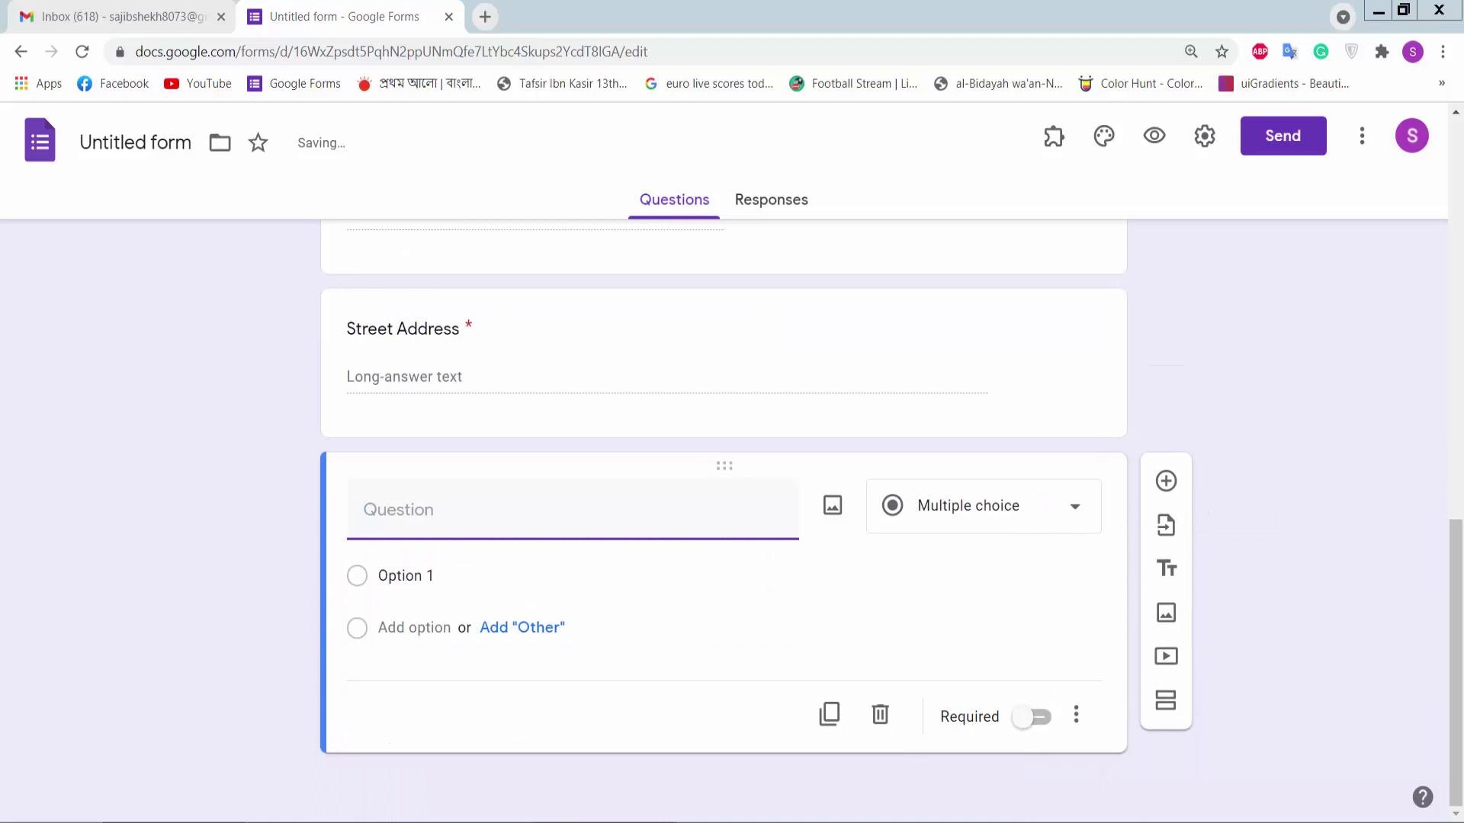
pyautogui.moveTo(1258, 322); pyautogui.dragTo(1181, 330)
pyautogui.hotkey('ctrl', 'c')
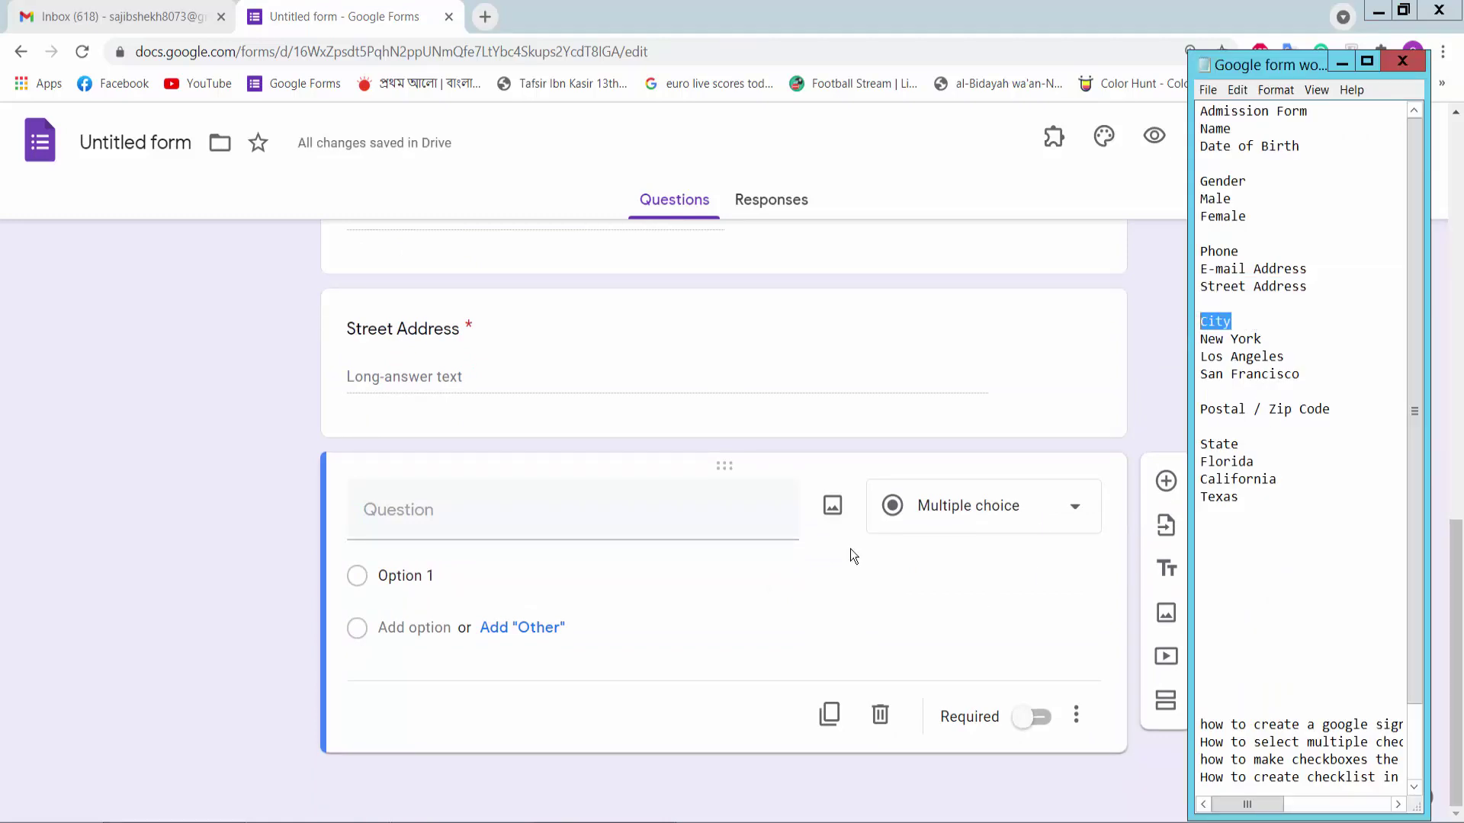
pyautogui.click(477, 511)
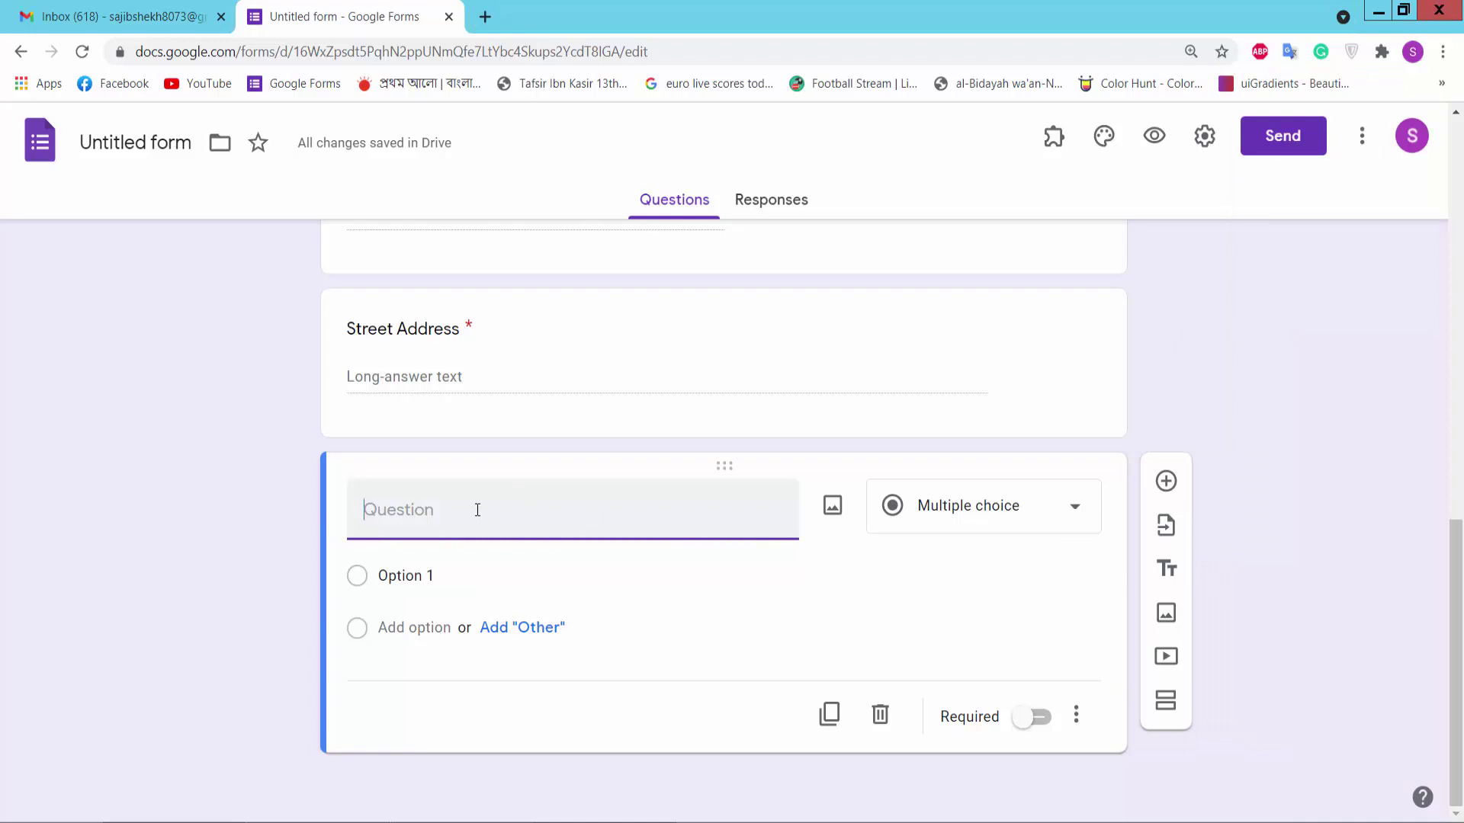
pyautogui.hotkey('ctrl', 'v')
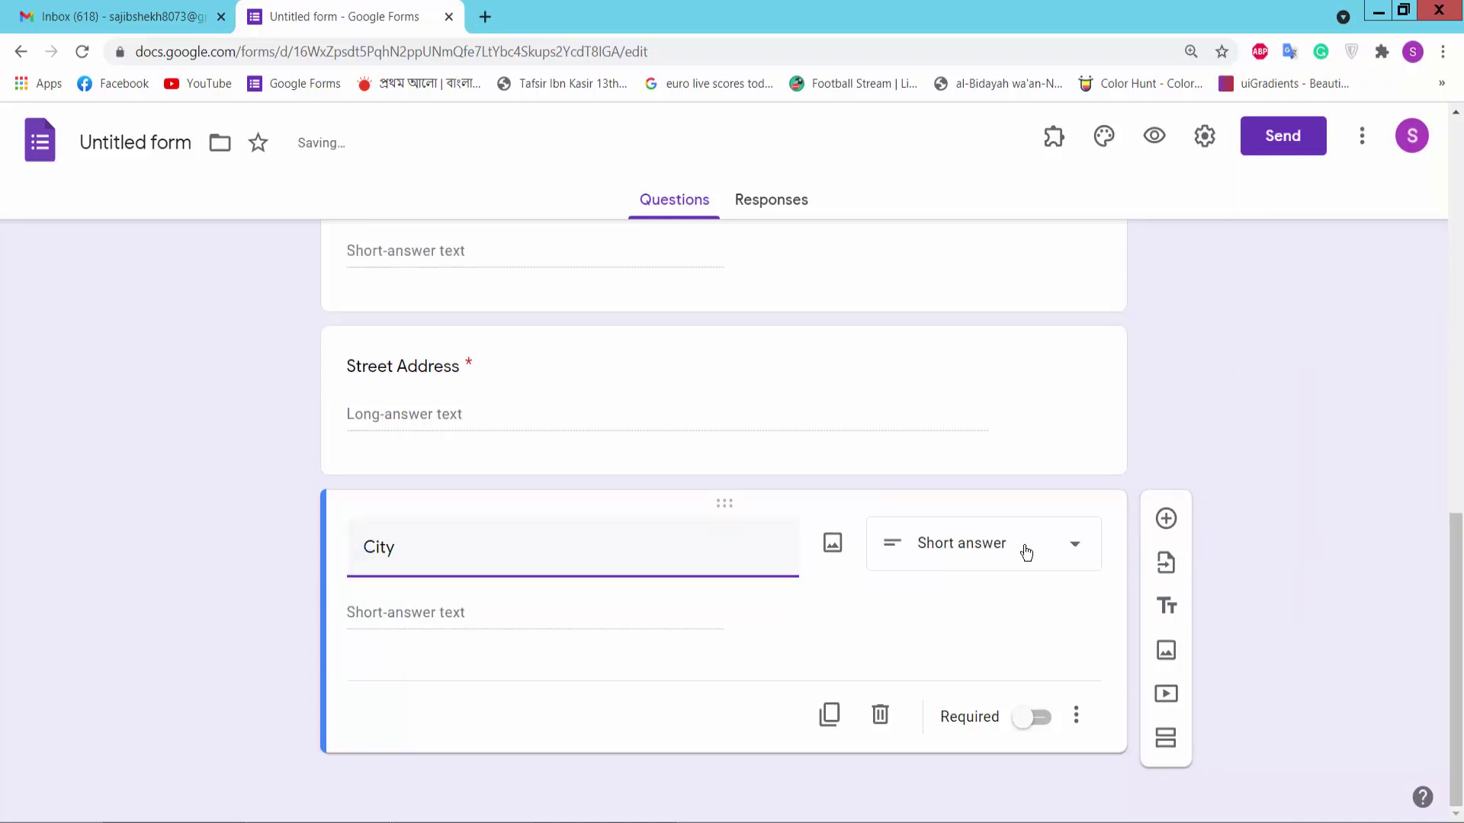
pyautogui.click(1026, 552)
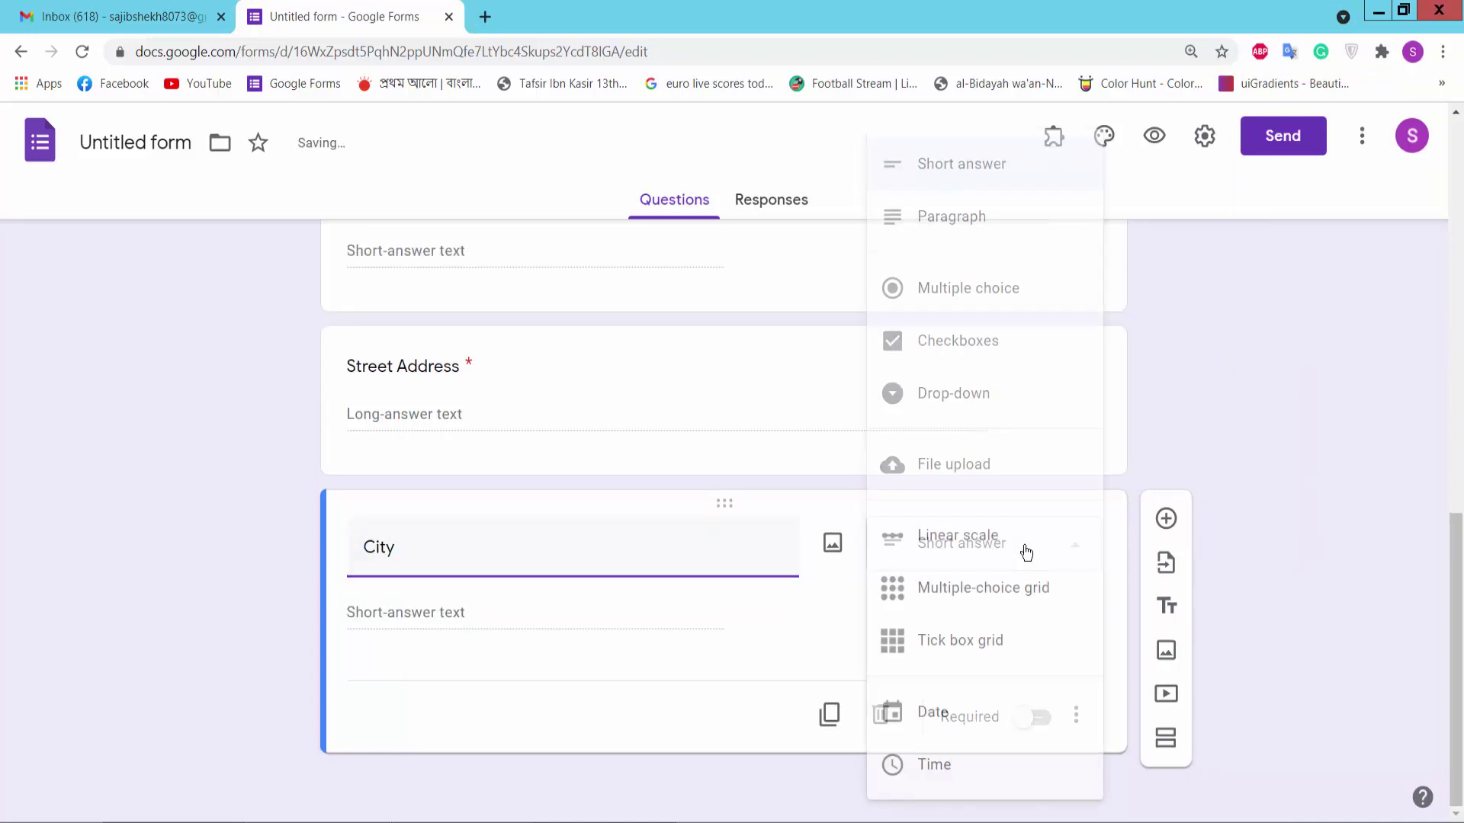
pyautogui.click(957, 340)
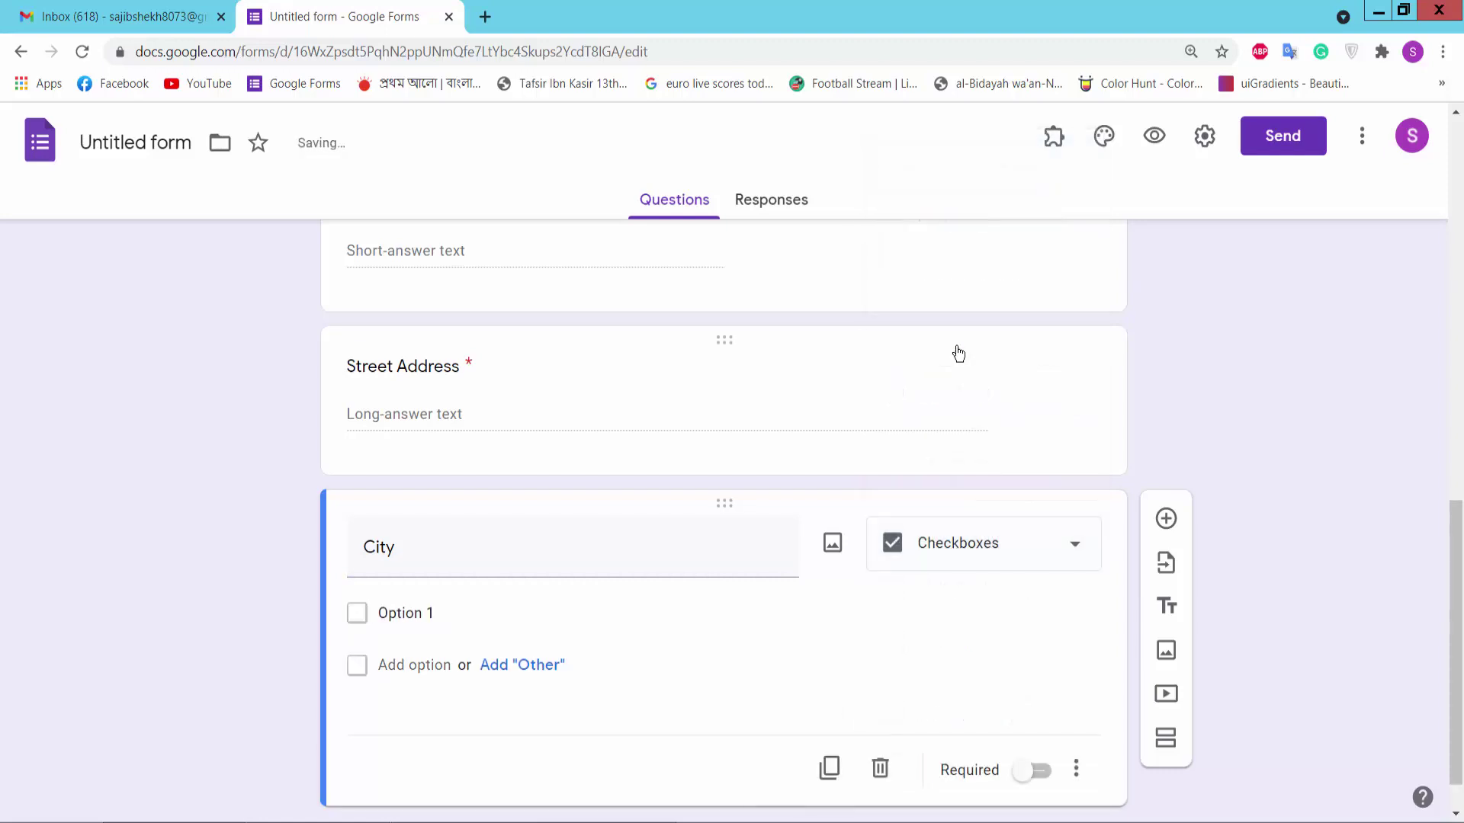
# Step: Give the City question the options New York and Los Angeles, pasted from the notes
pyautogui.hotkey('alt', 'Tab')
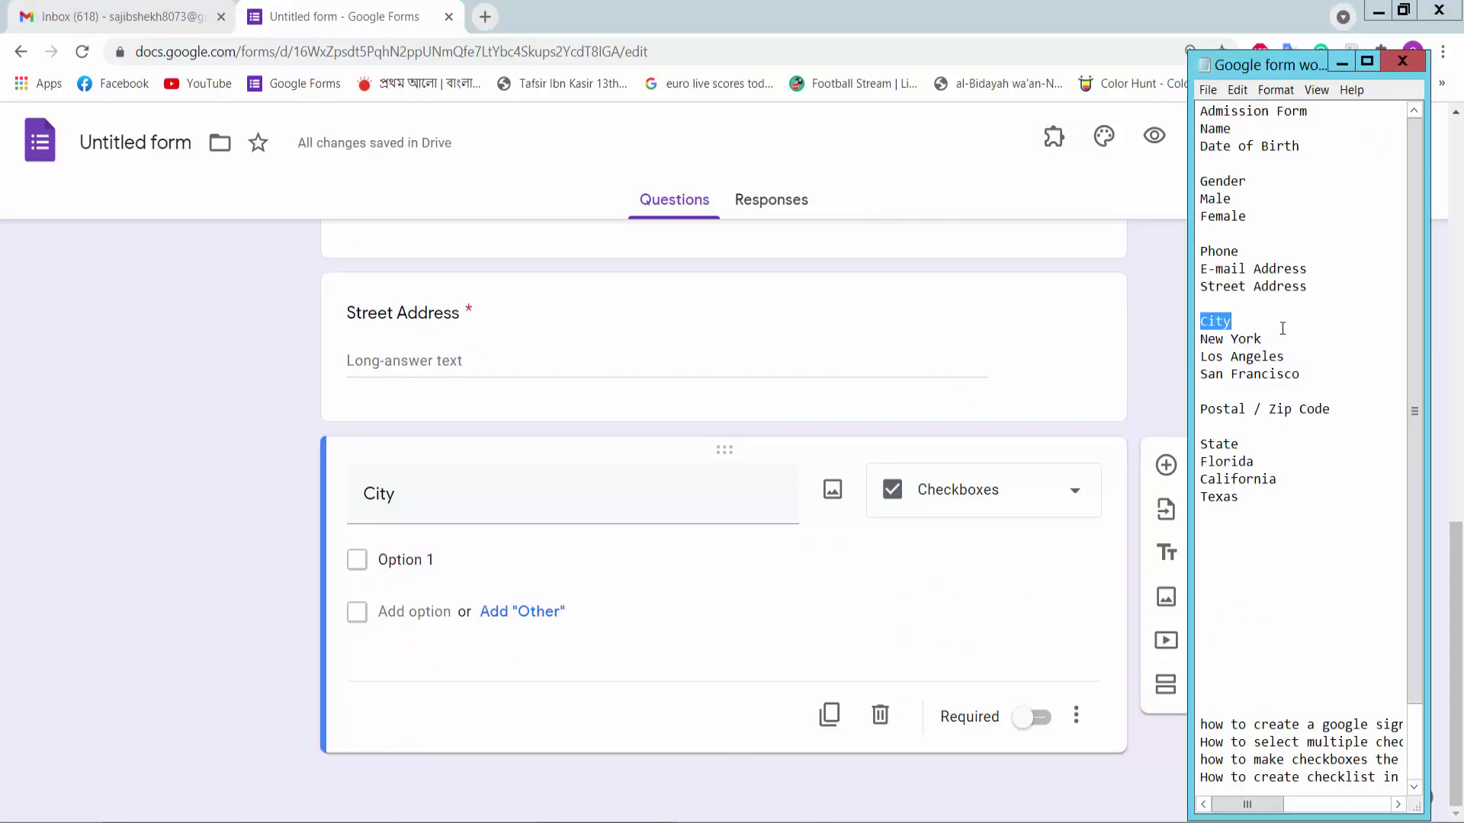
pyautogui.moveTo(1280, 340); pyautogui.dragTo(1197, 343)
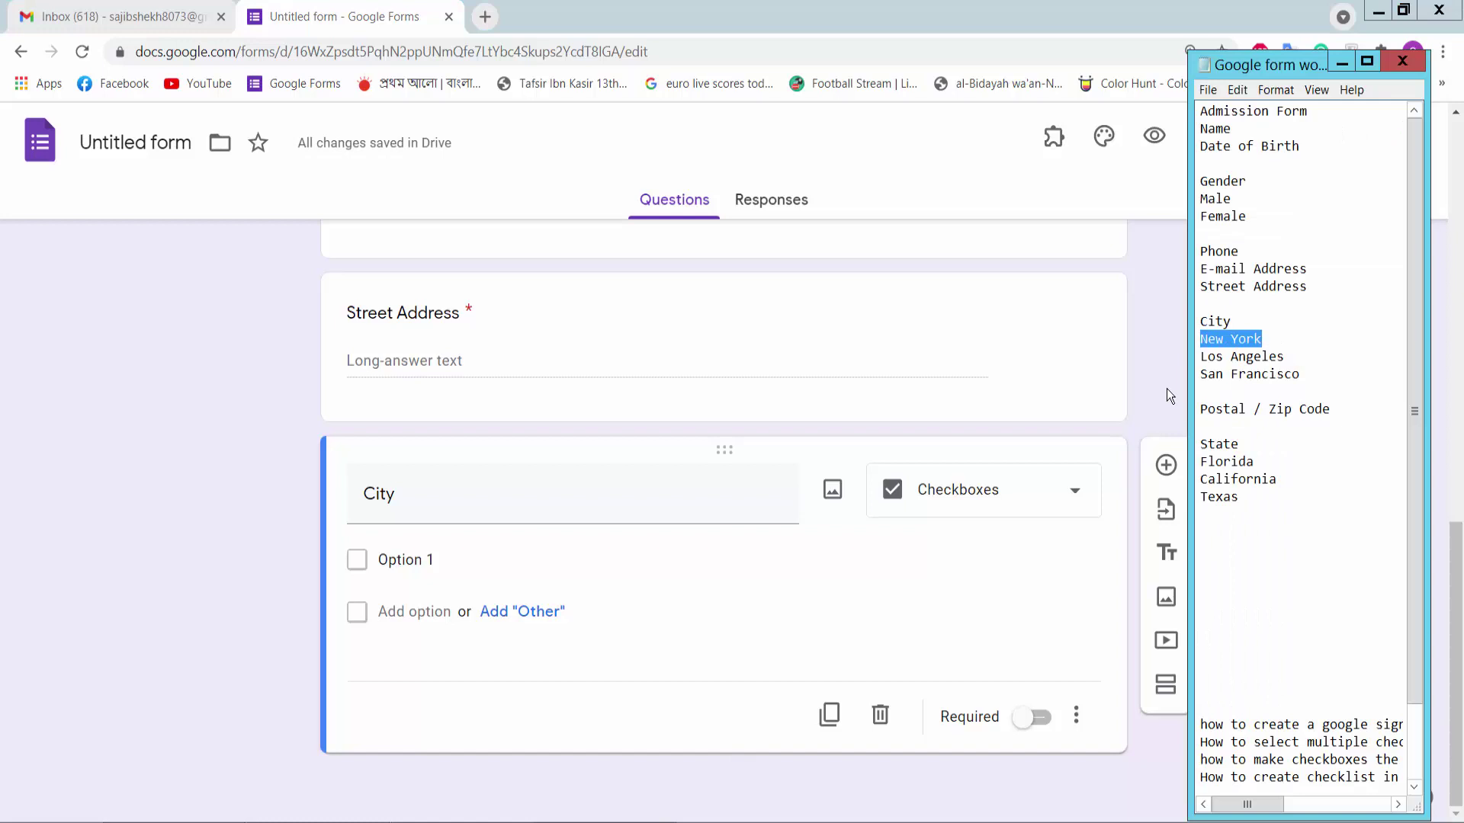
pyautogui.click(474, 559)
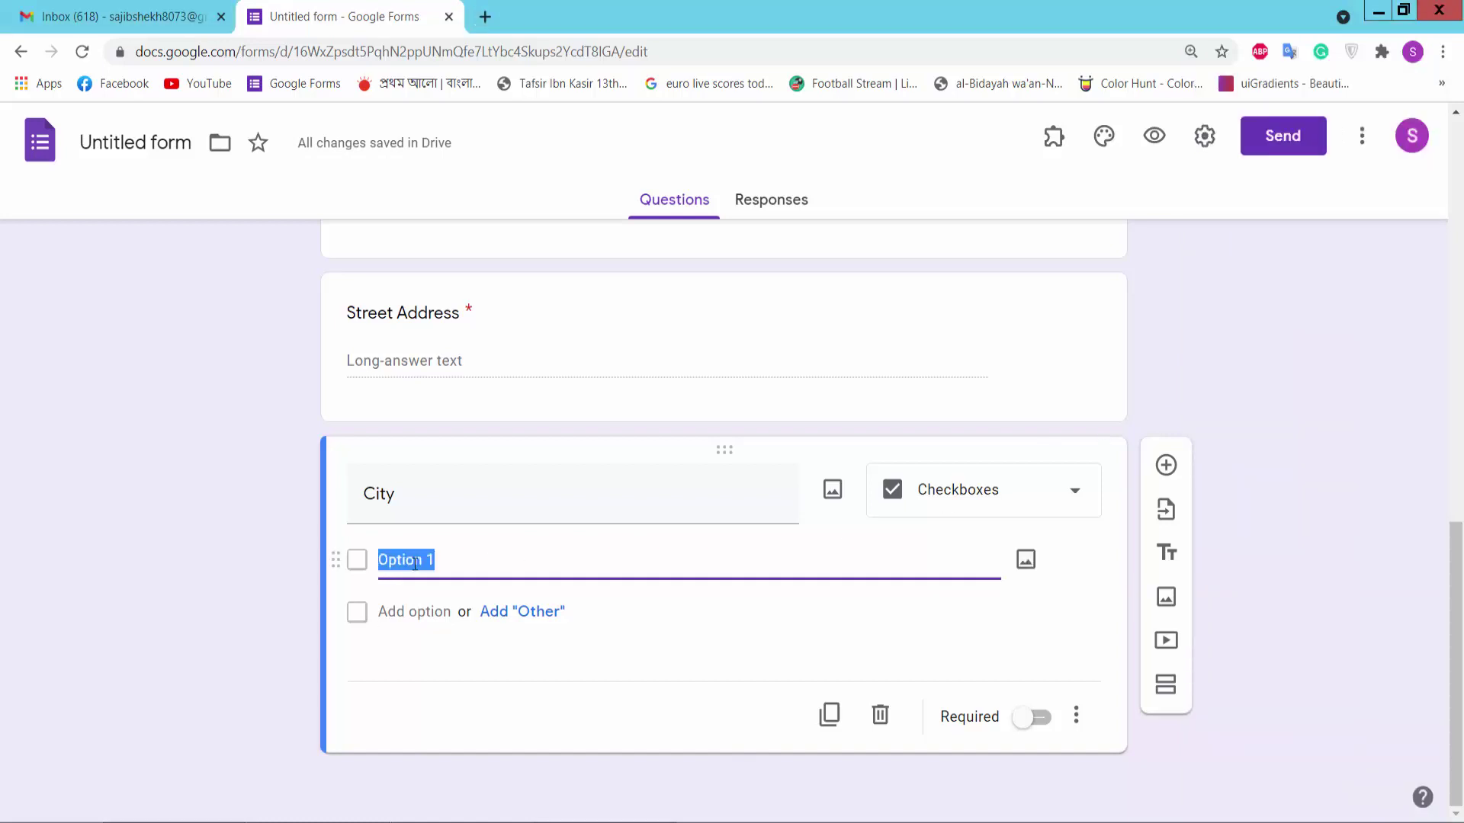
pyautogui.write('New York')
pyautogui.hotkey('alt', 'Tab')
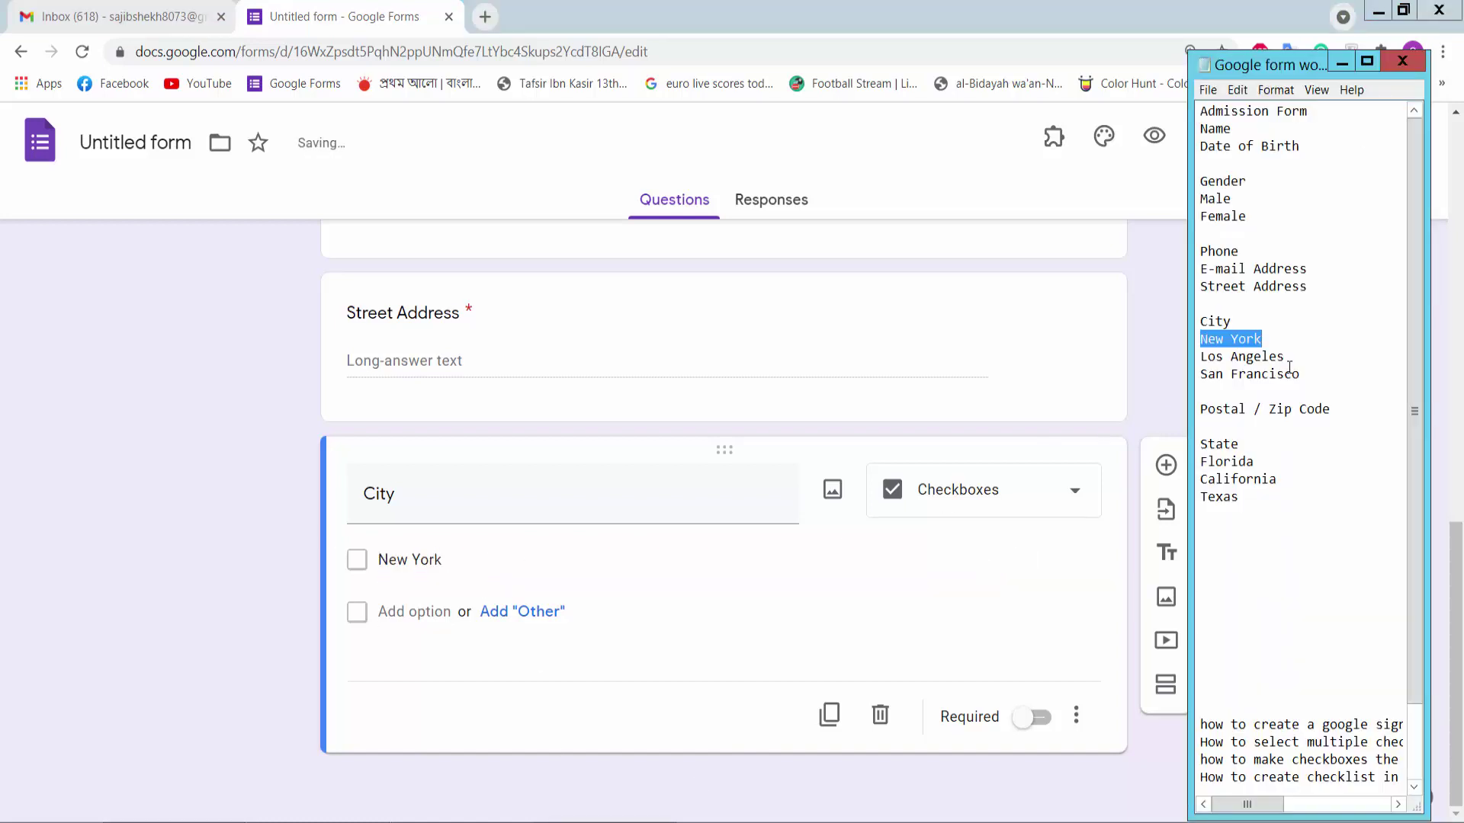
pyautogui.moveTo(1287, 358); pyautogui.dragTo(1180, 361)
pyautogui.hotkey('ctrl', 'c')
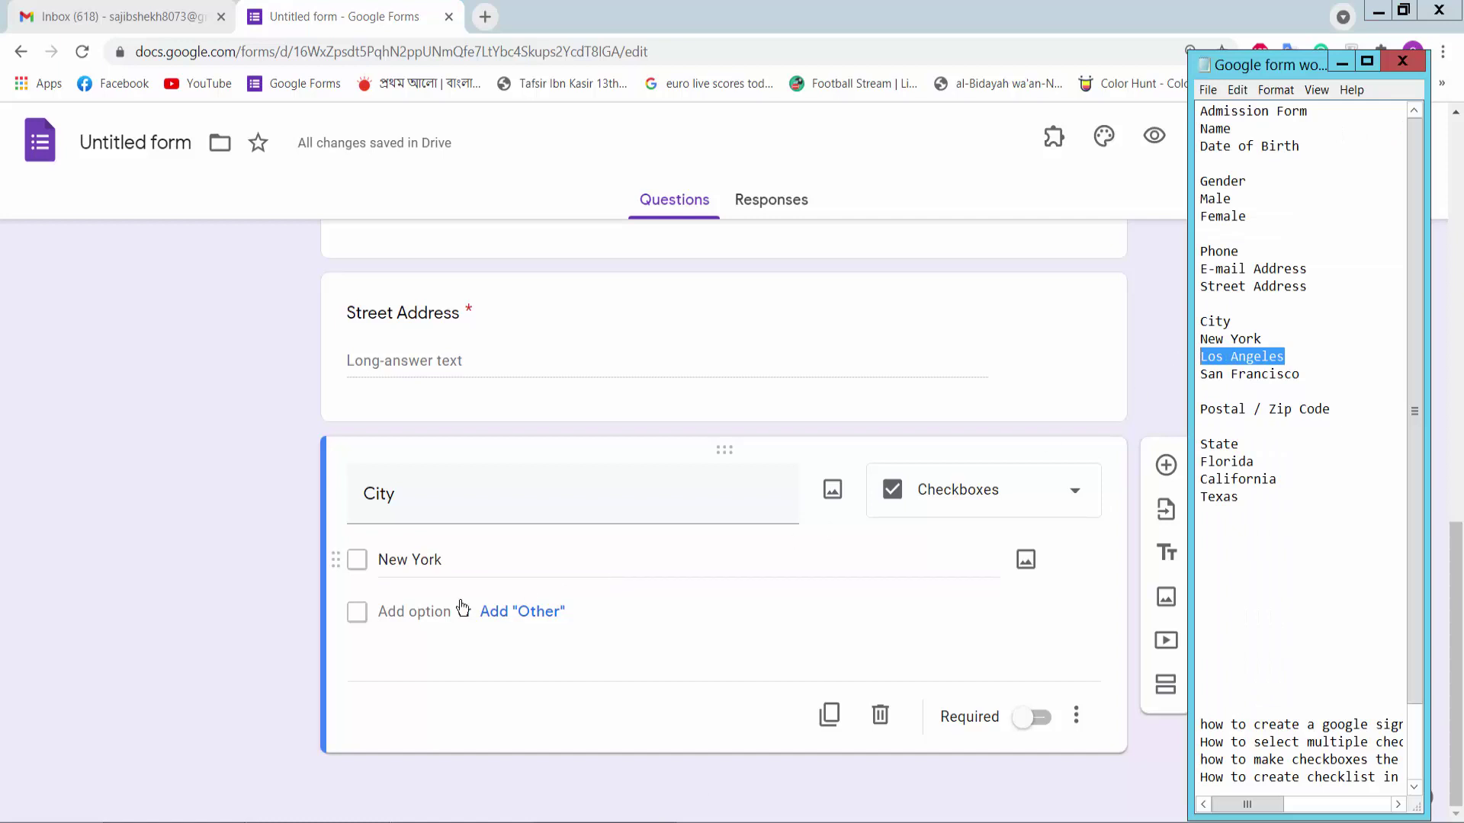
pyautogui.click(409, 611)
pyautogui.hotkey('ctrl', 'v')
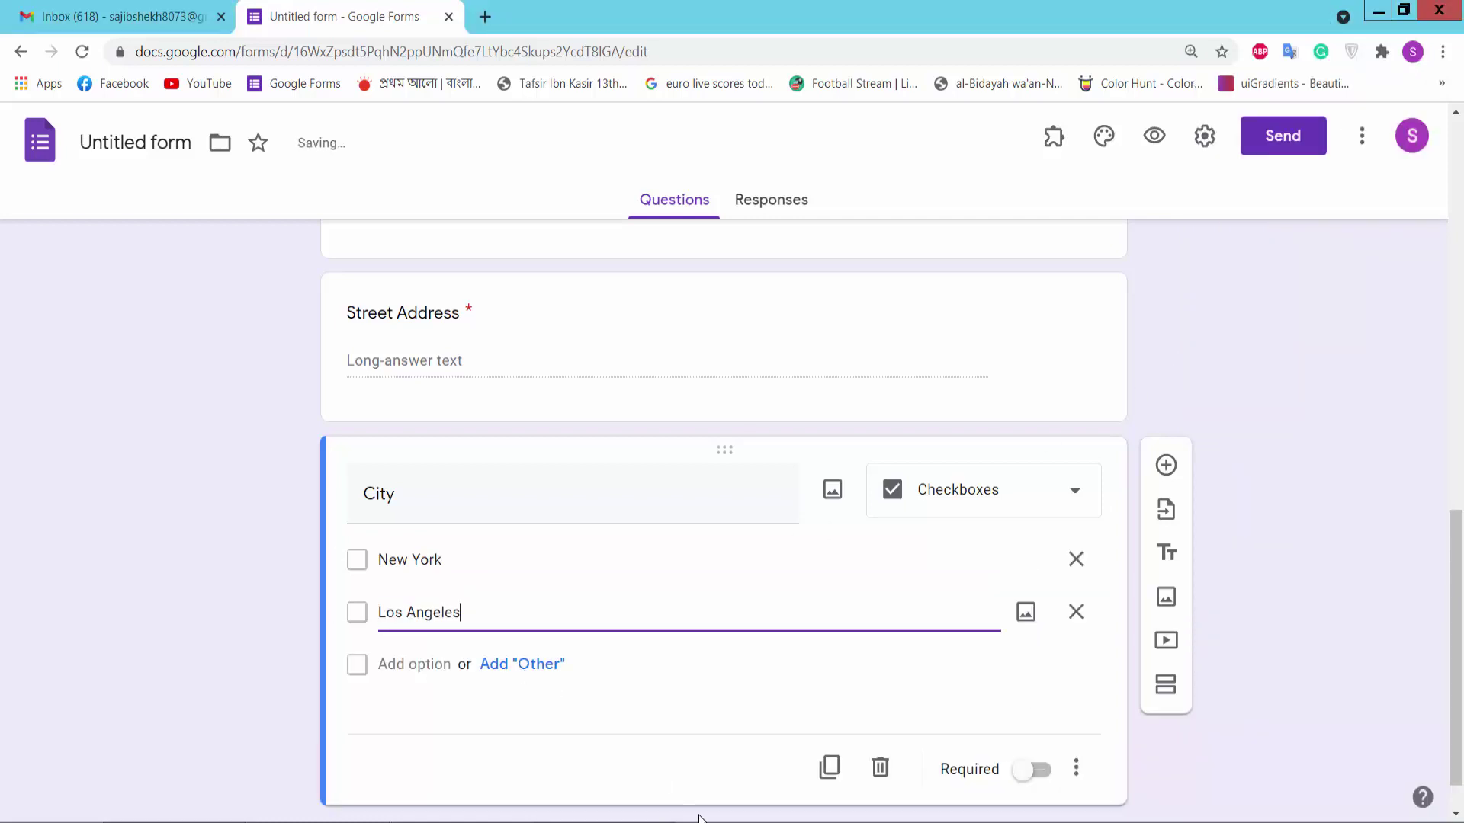
# Step: Add San Francisco as the third City option and make the question required
pyautogui.hotkey('alt', 'Tab')
pyautogui.moveTo(1300, 377); pyautogui.dragTo(1181, 381)
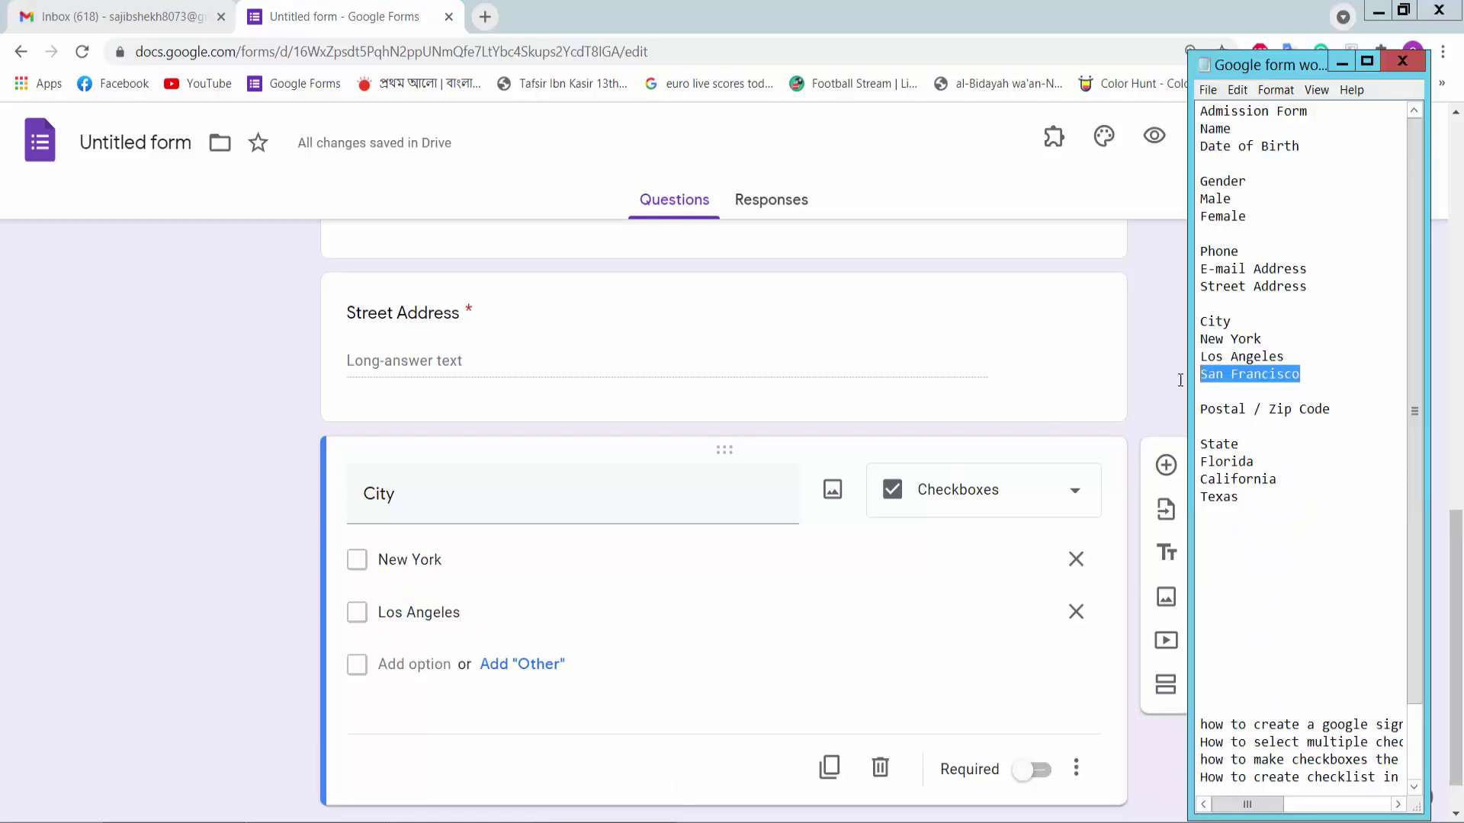
pyautogui.click(413, 663)
pyautogui.hotkey('ctrl', 'v')
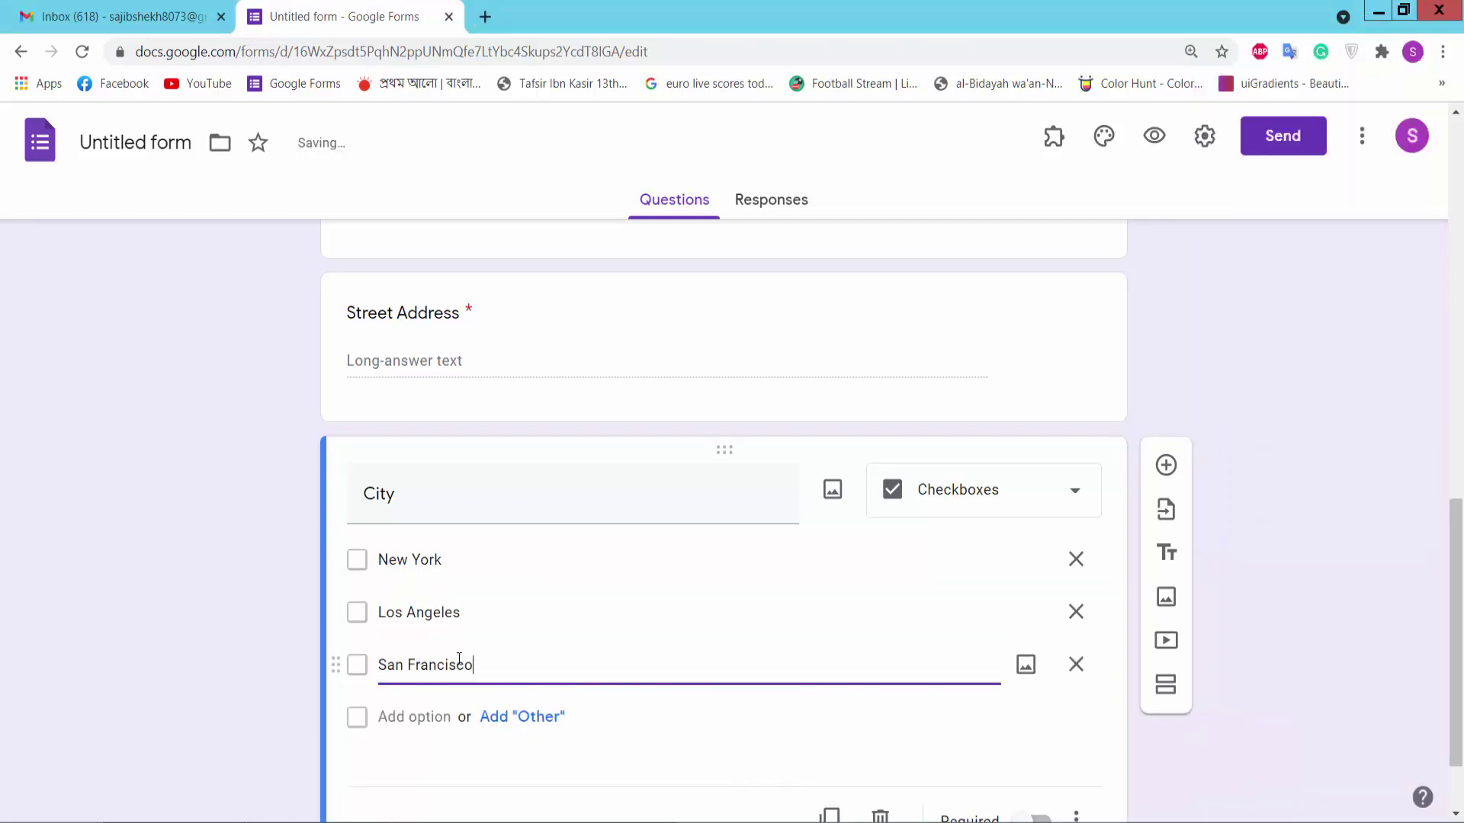
pyautogui.scroll(-2, 837, 677)
pyautogui.click(1036, 718)
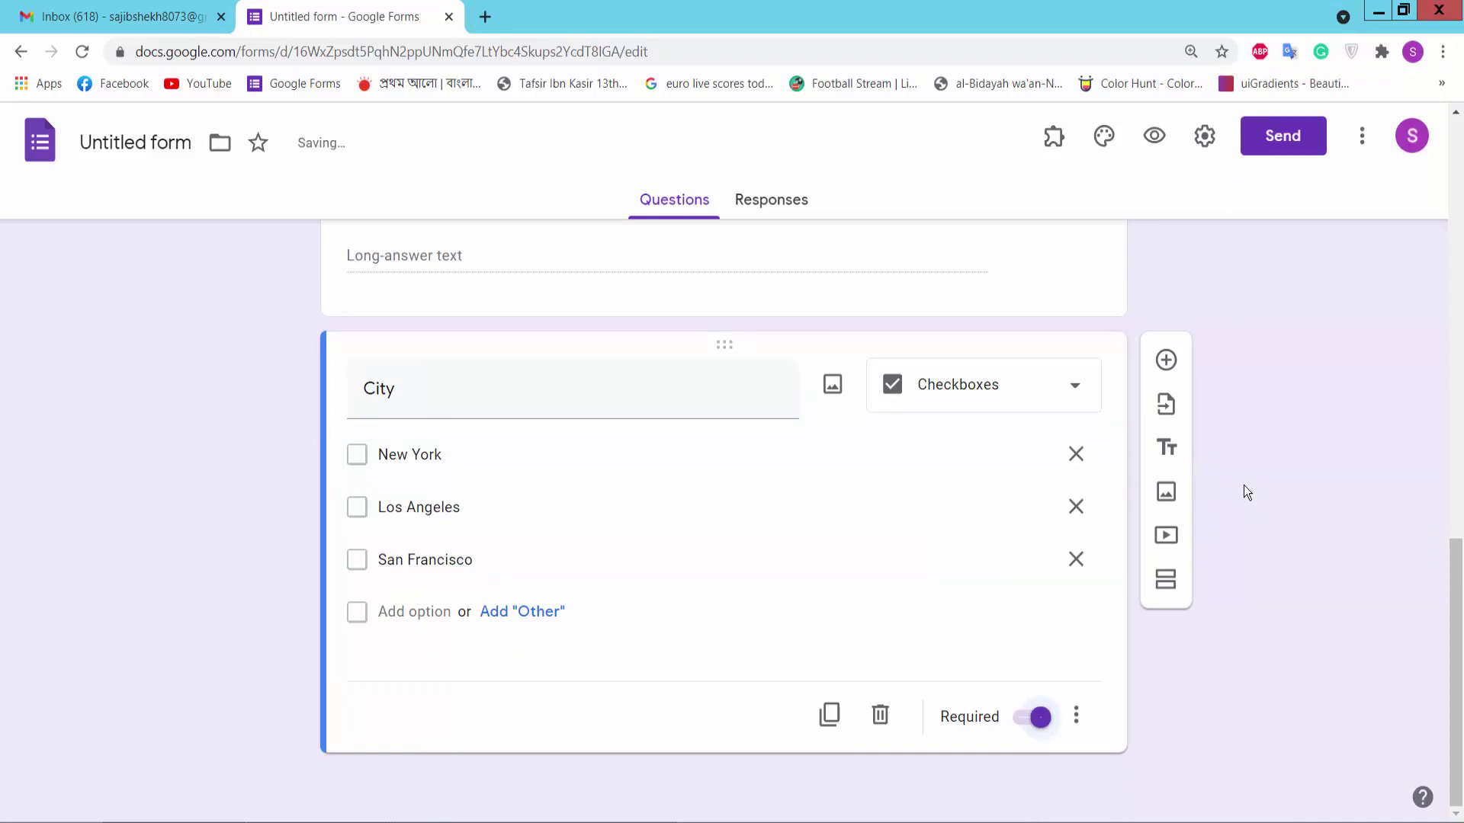
# Step: Add a new question below City titled Postal / Zip Code
pyautogui.click(1165, 362)
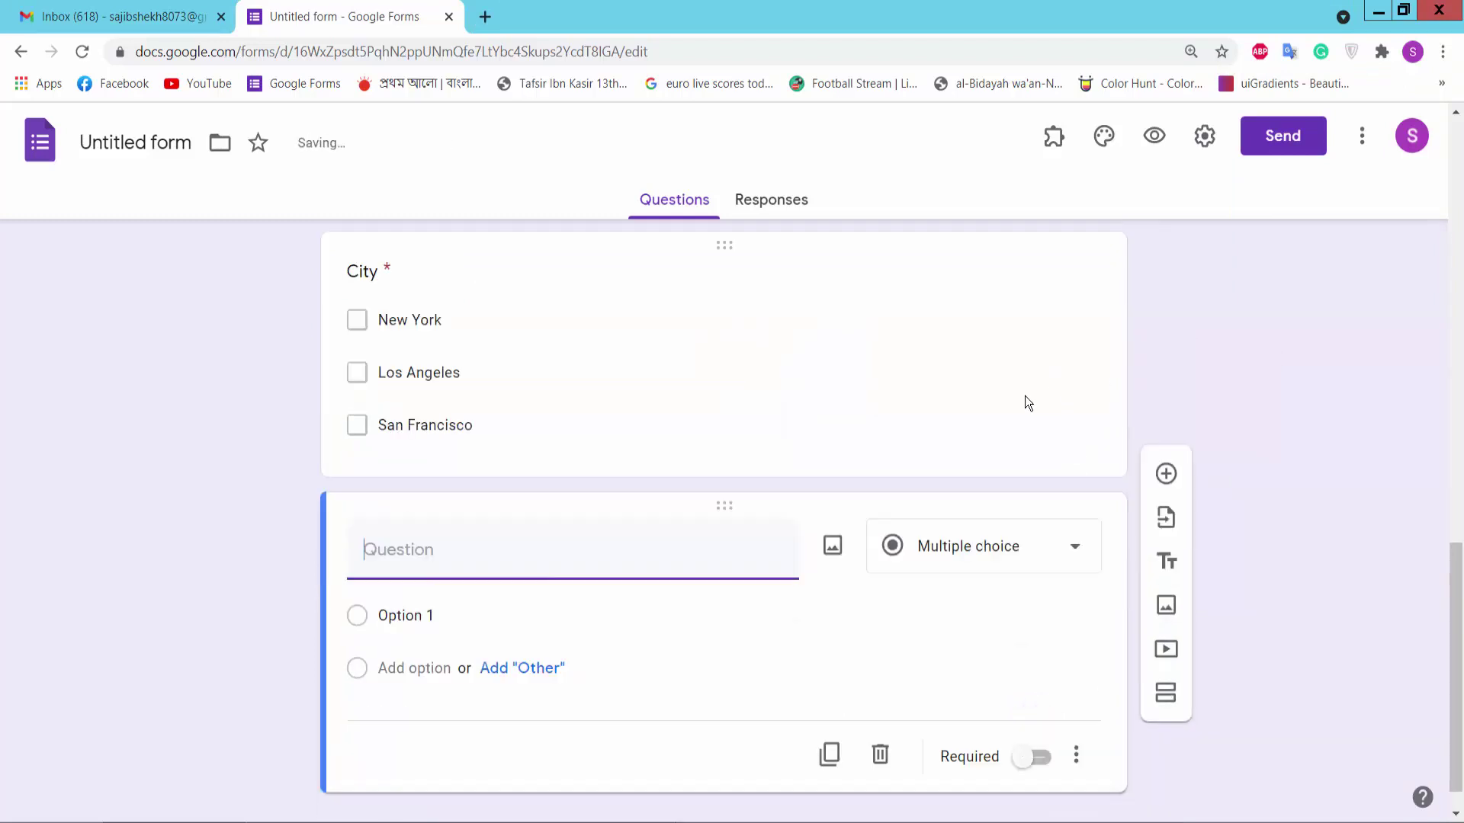
pyautogui.click(620, 816)
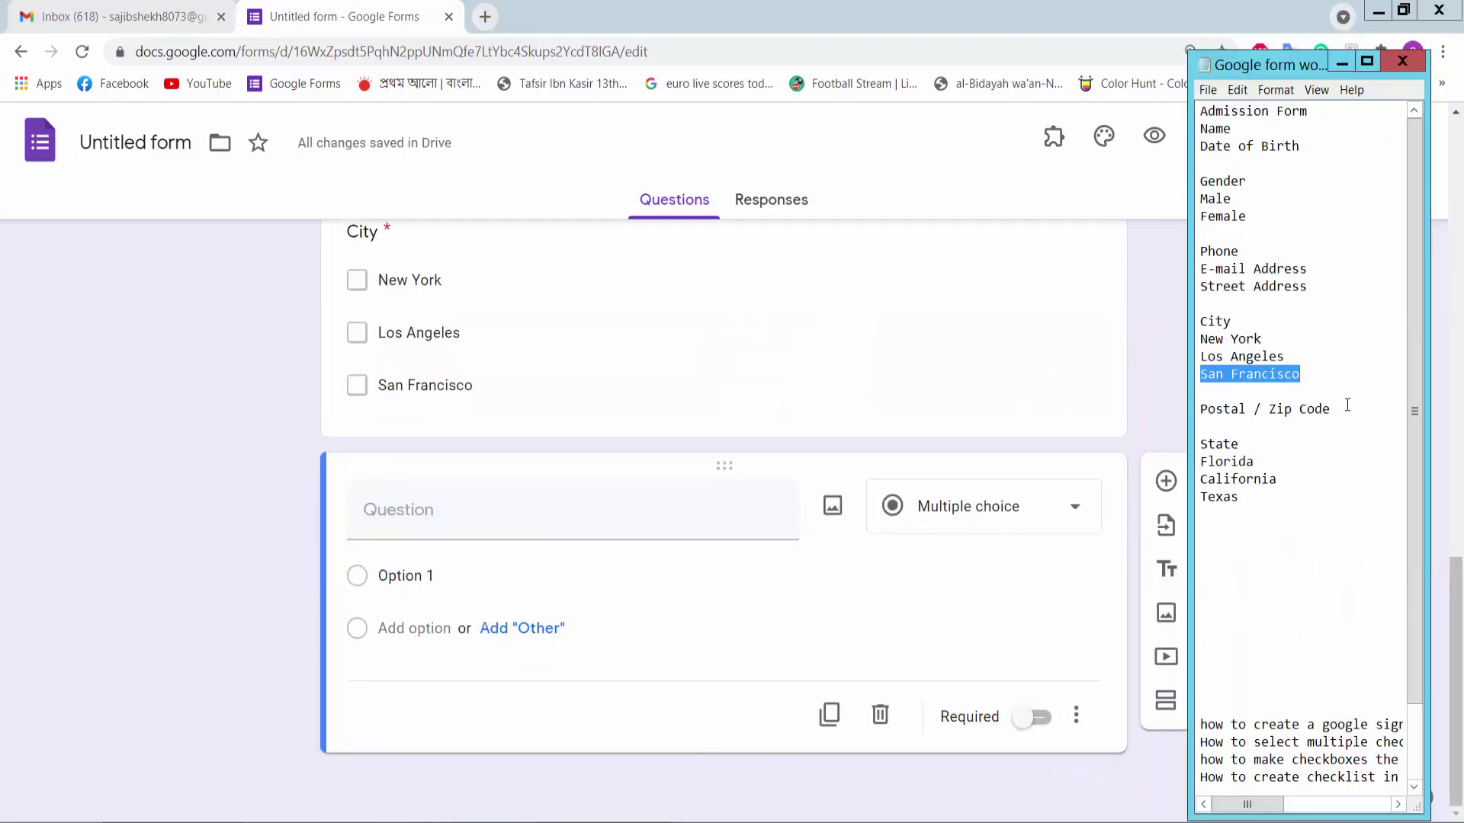
pyautogui.moveTo(1345, 409); pyautogui.dragTo(1197, 412)
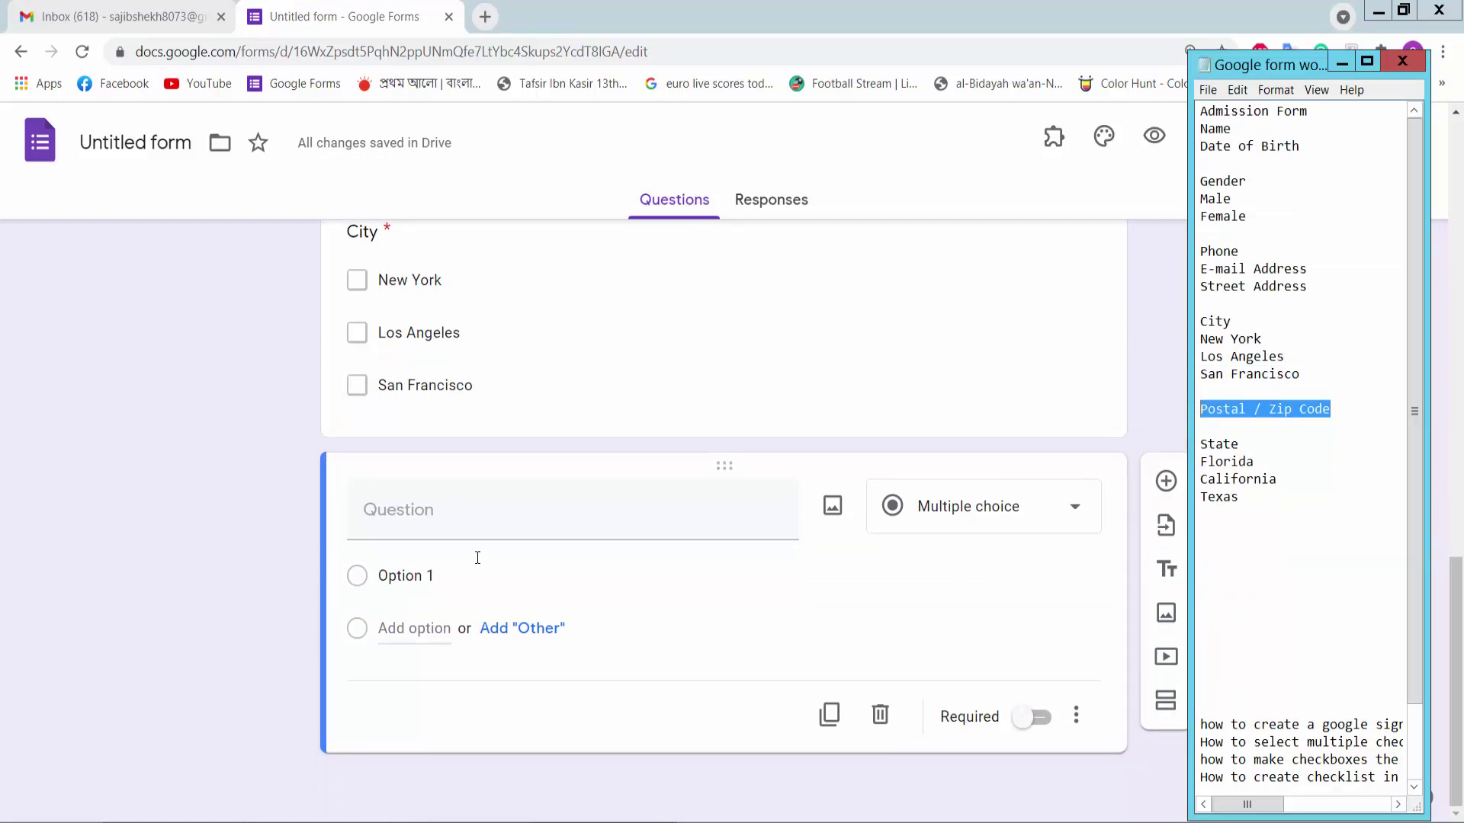
pyautogui.click(443, 526)
pyautogui.hotkey('ctrl', 'v')
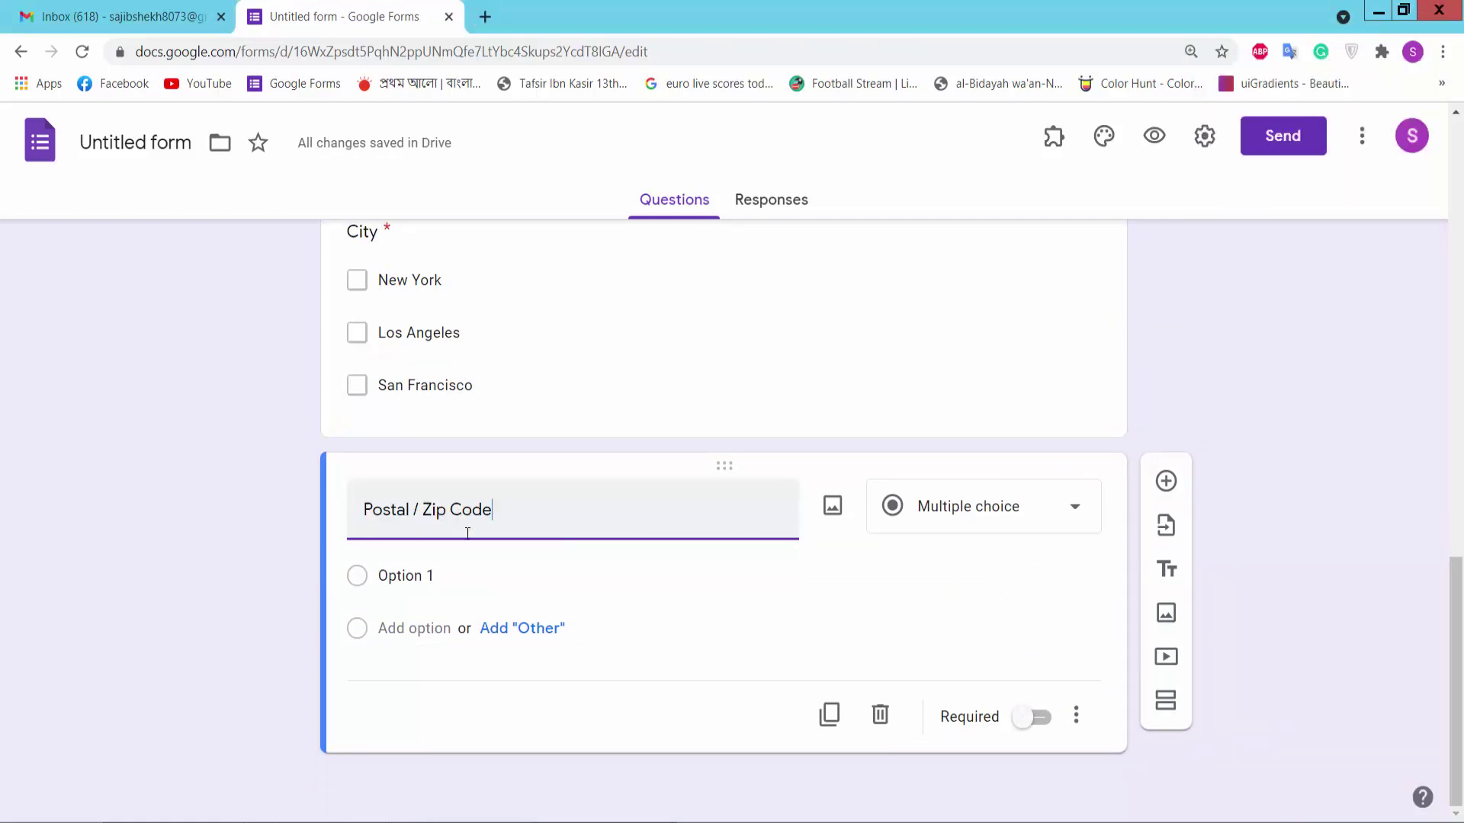
# Step: Make Postal / Zip Code a required paragraph answer and add another question below it
pyautogui.click(1036, 547)
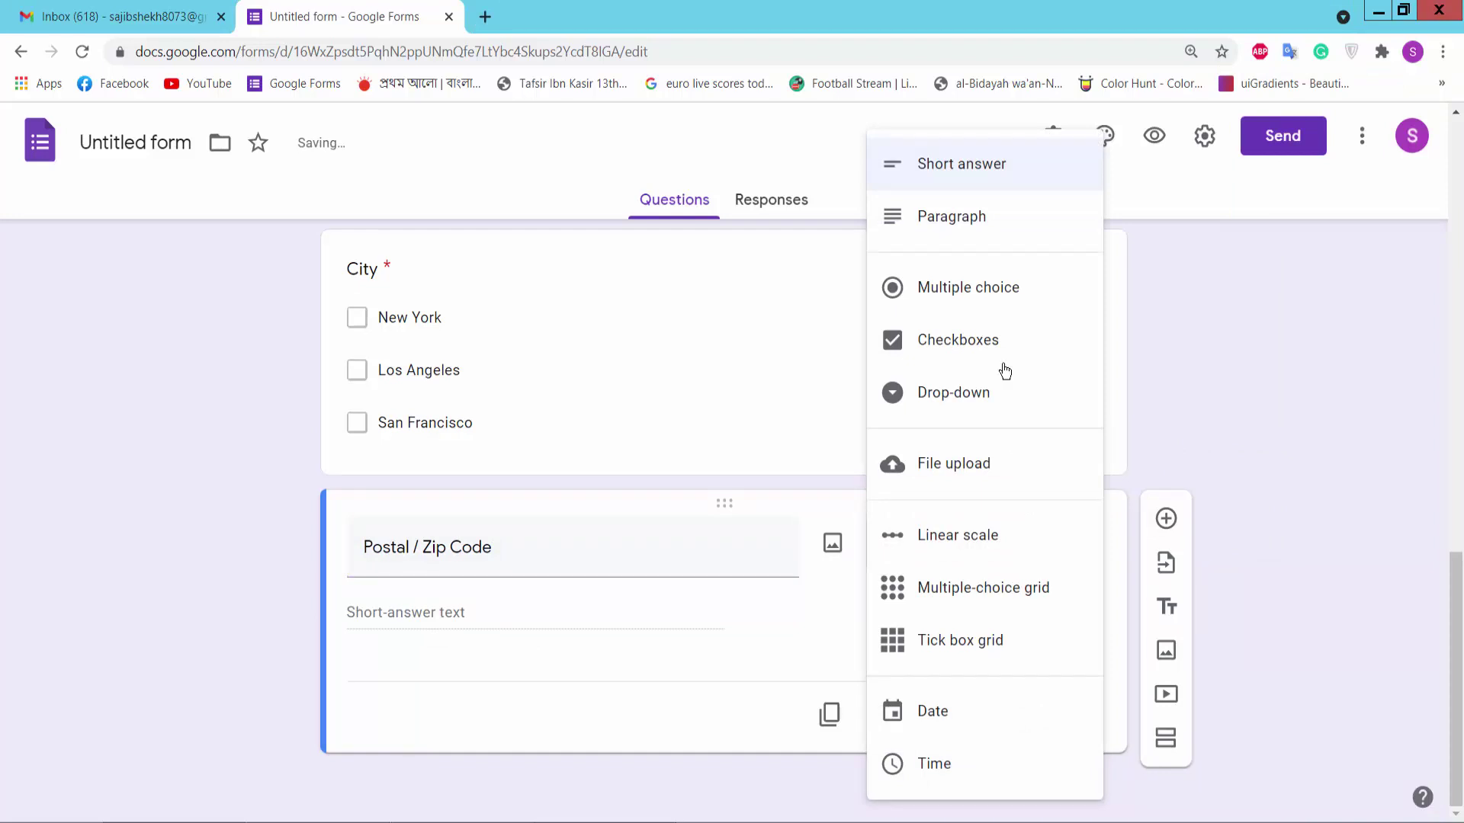
pyautogui.click(1000, 219)
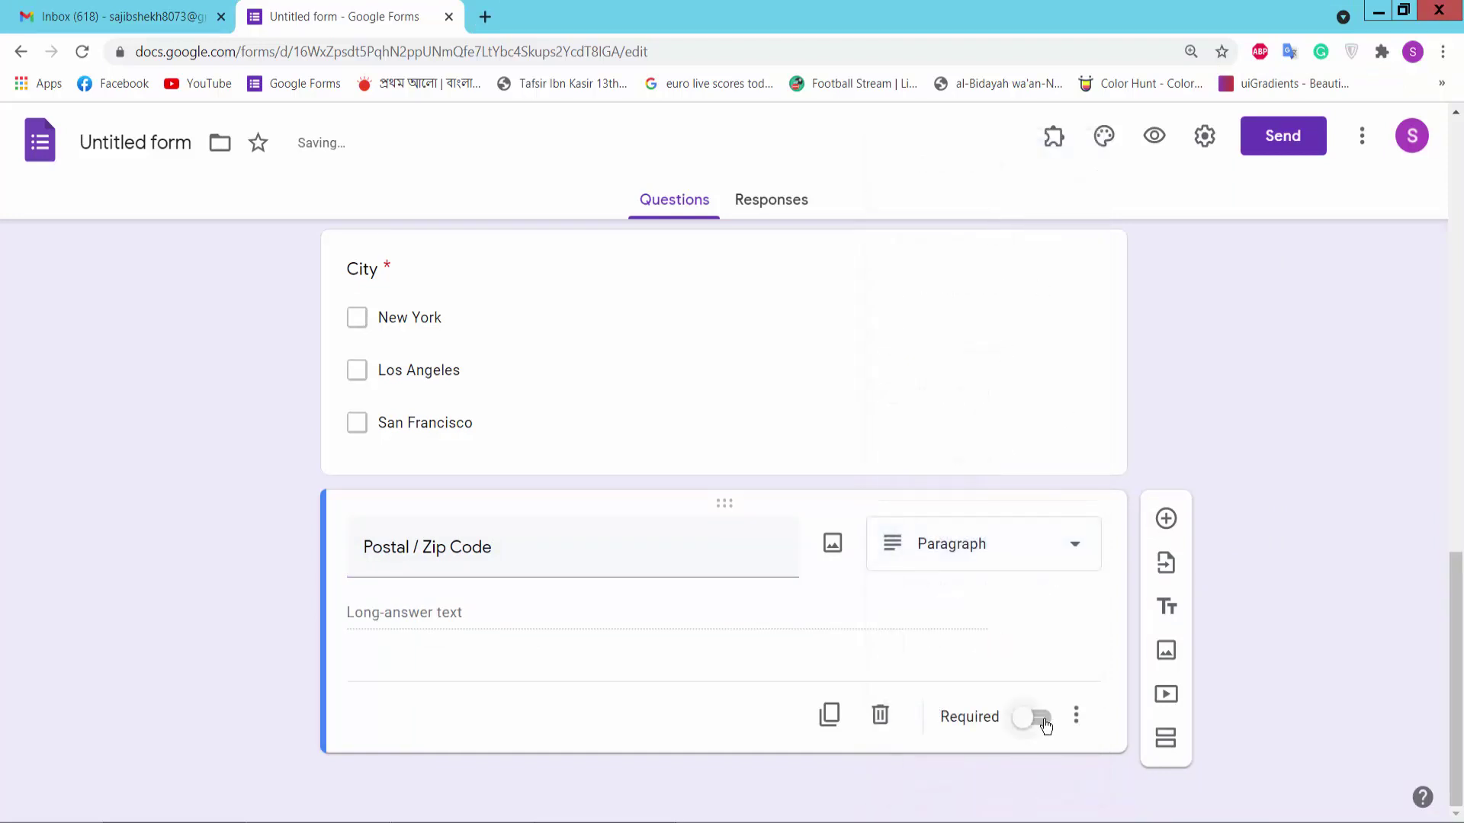
pyautogui.click(1044, 726)
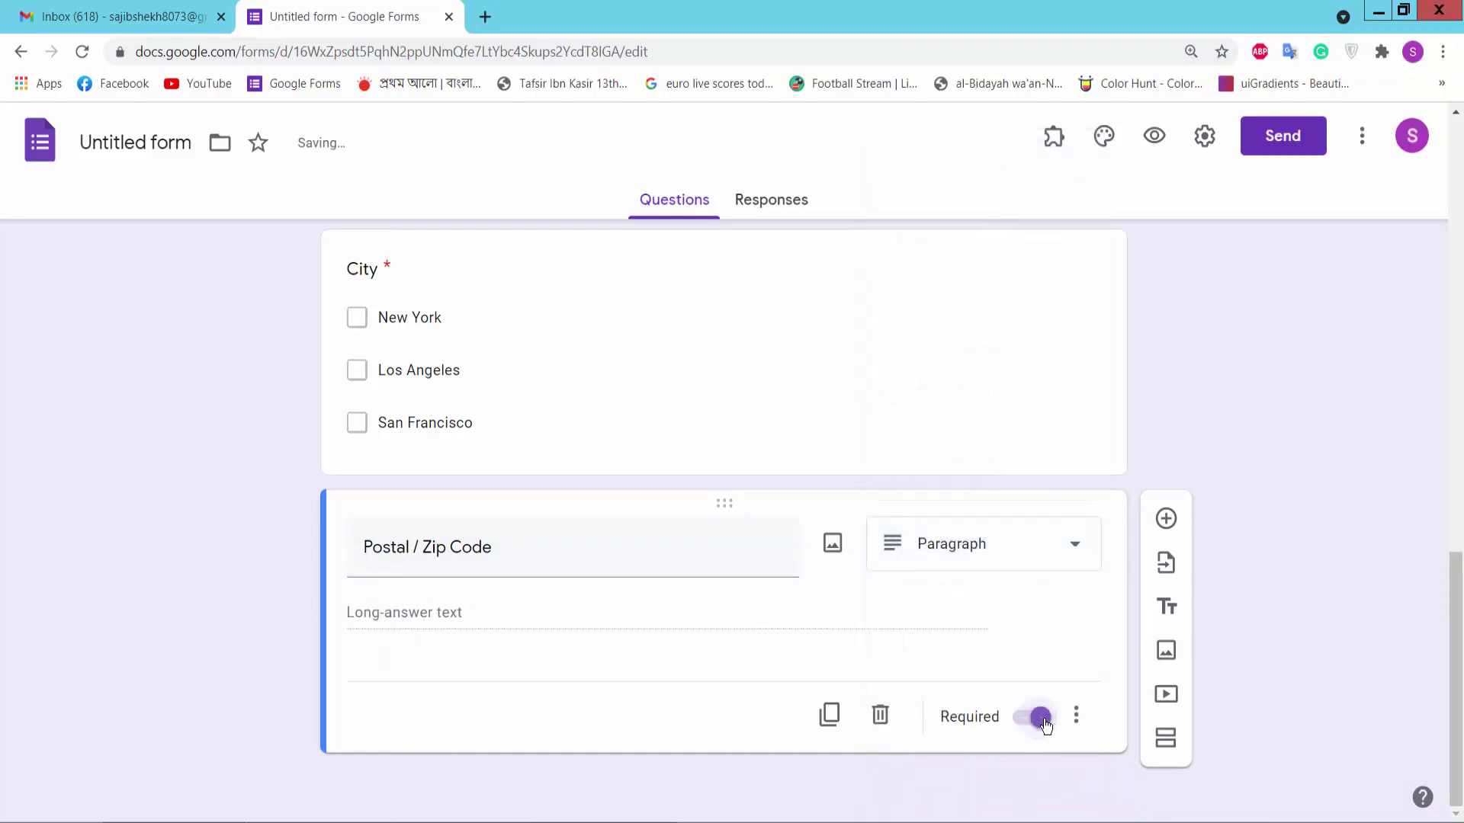
pyautogui.click(1165, 520)
# Step: Title the new question State and make it a drop-down
pyautogui.hotkey('alt', 'Tab')
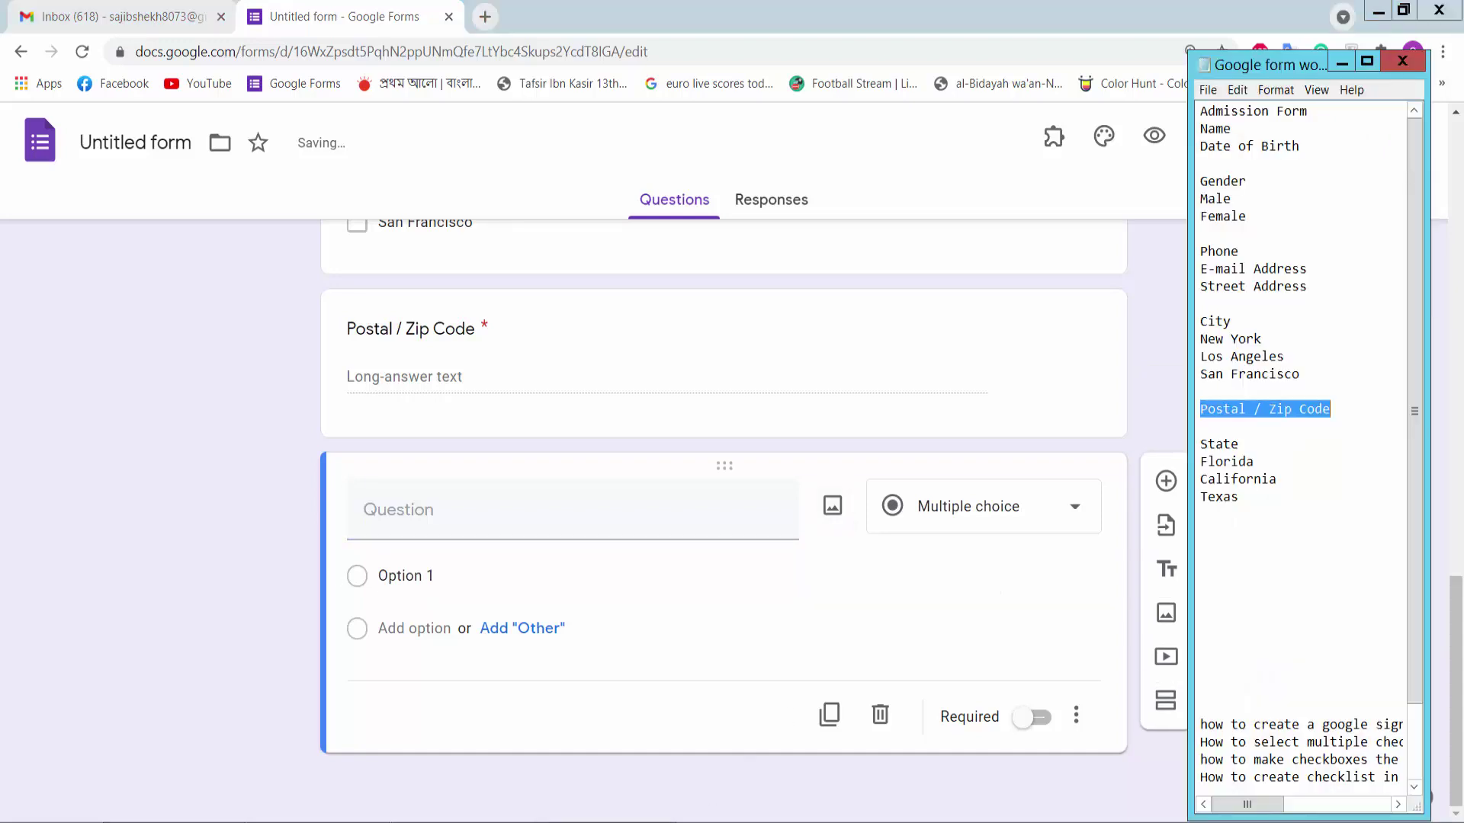
pyautogui.moveTo(1276, 444); pyautogui.dragTo(1193, 444)
pyautogui.hotkey('ctrl', 'c')
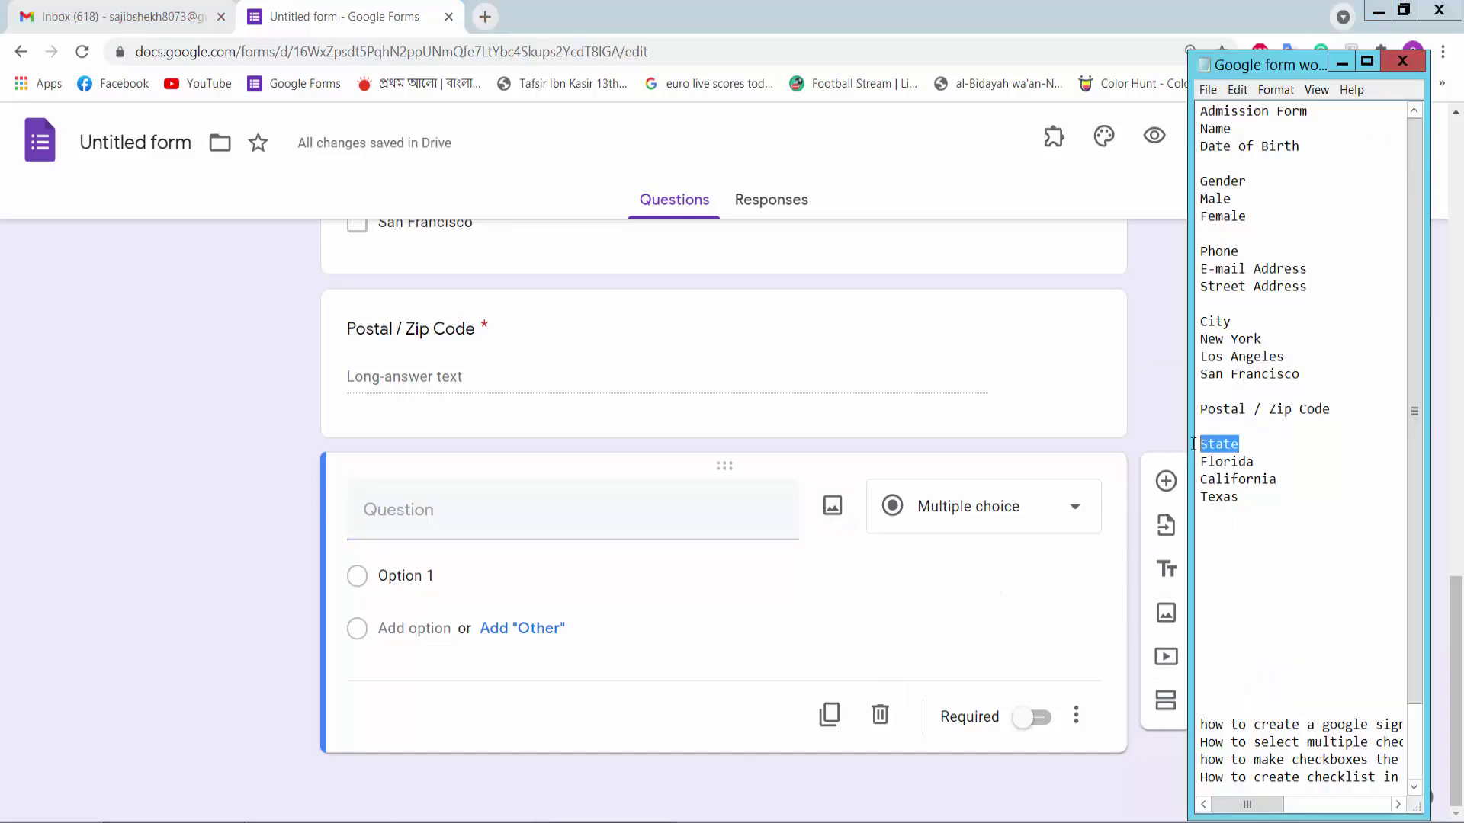
pyautogui.click(467, 517)
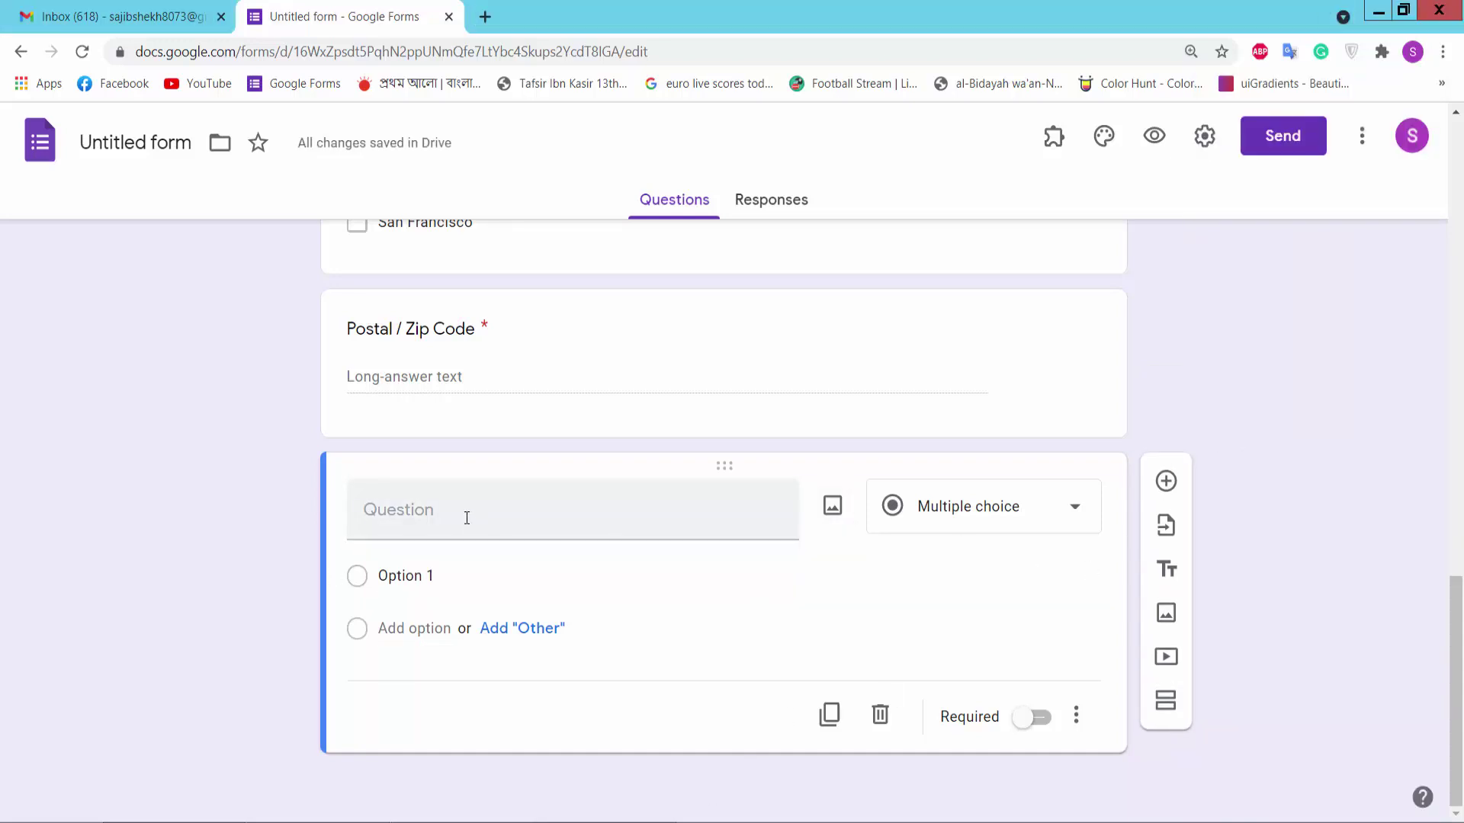
pyautogui.hotkey('ctrl', 'v')
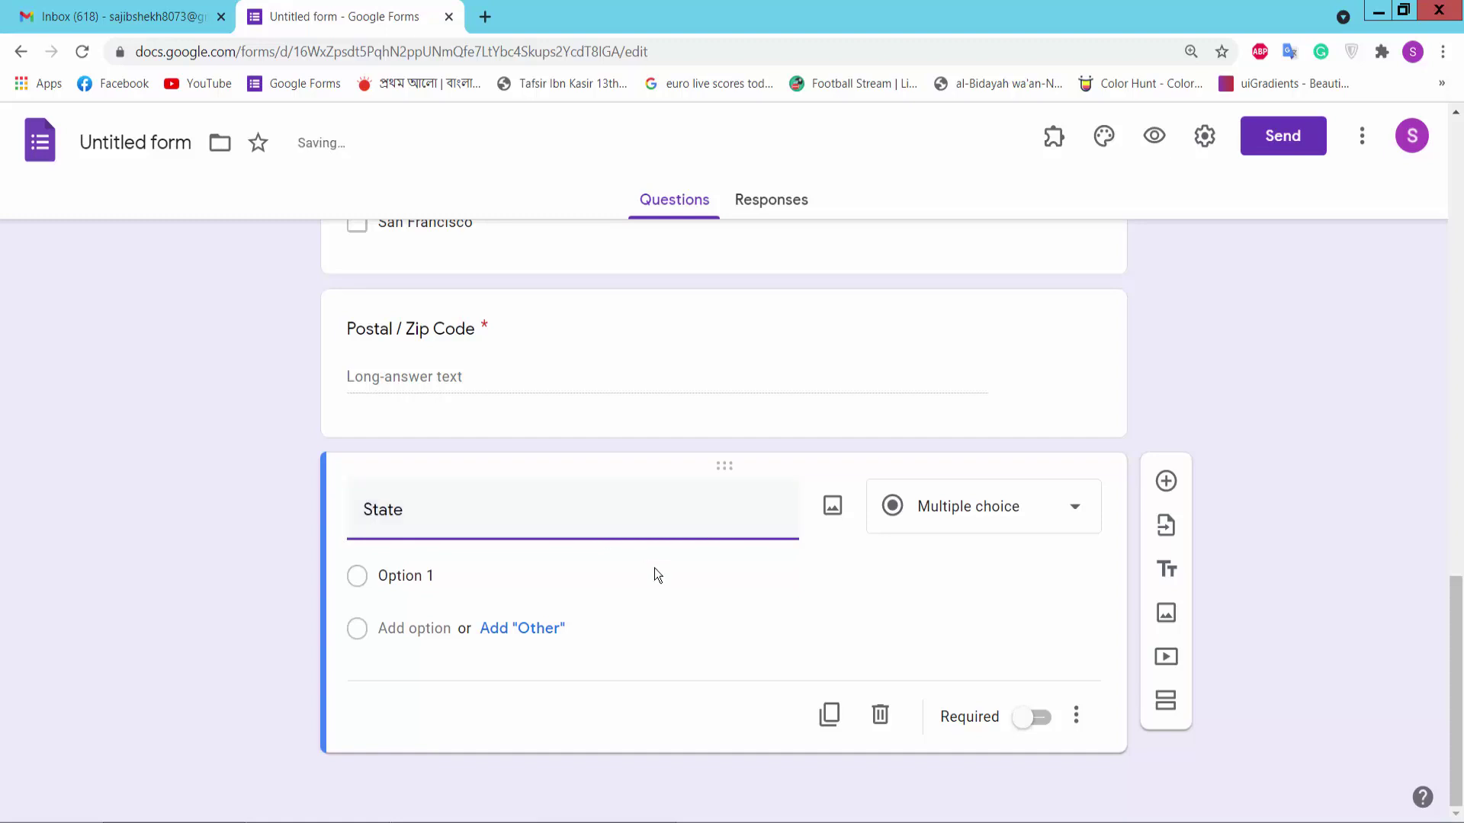
pyautogui.click(1012, 550)
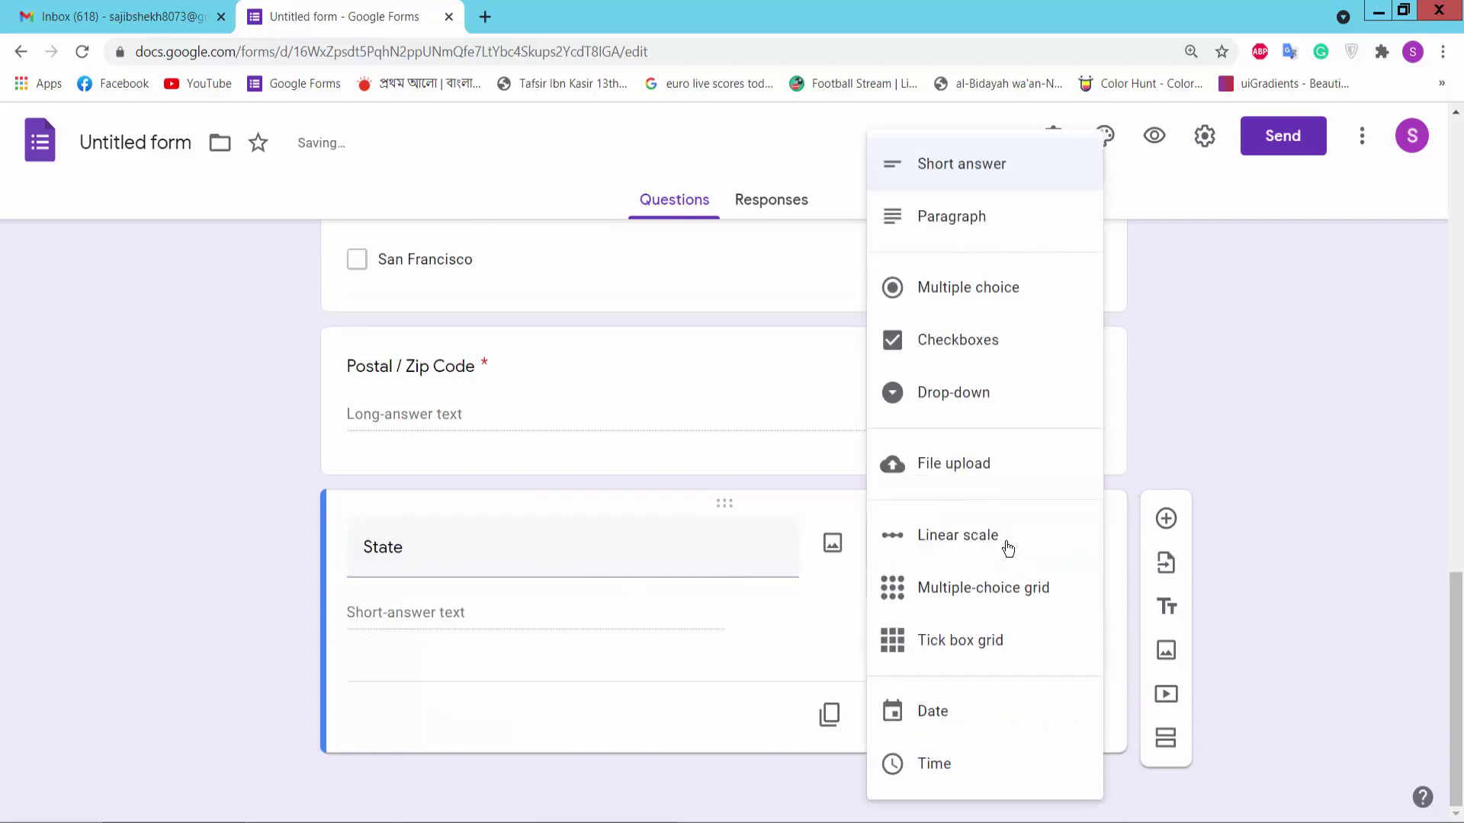
pyautogui.click(954, 403)
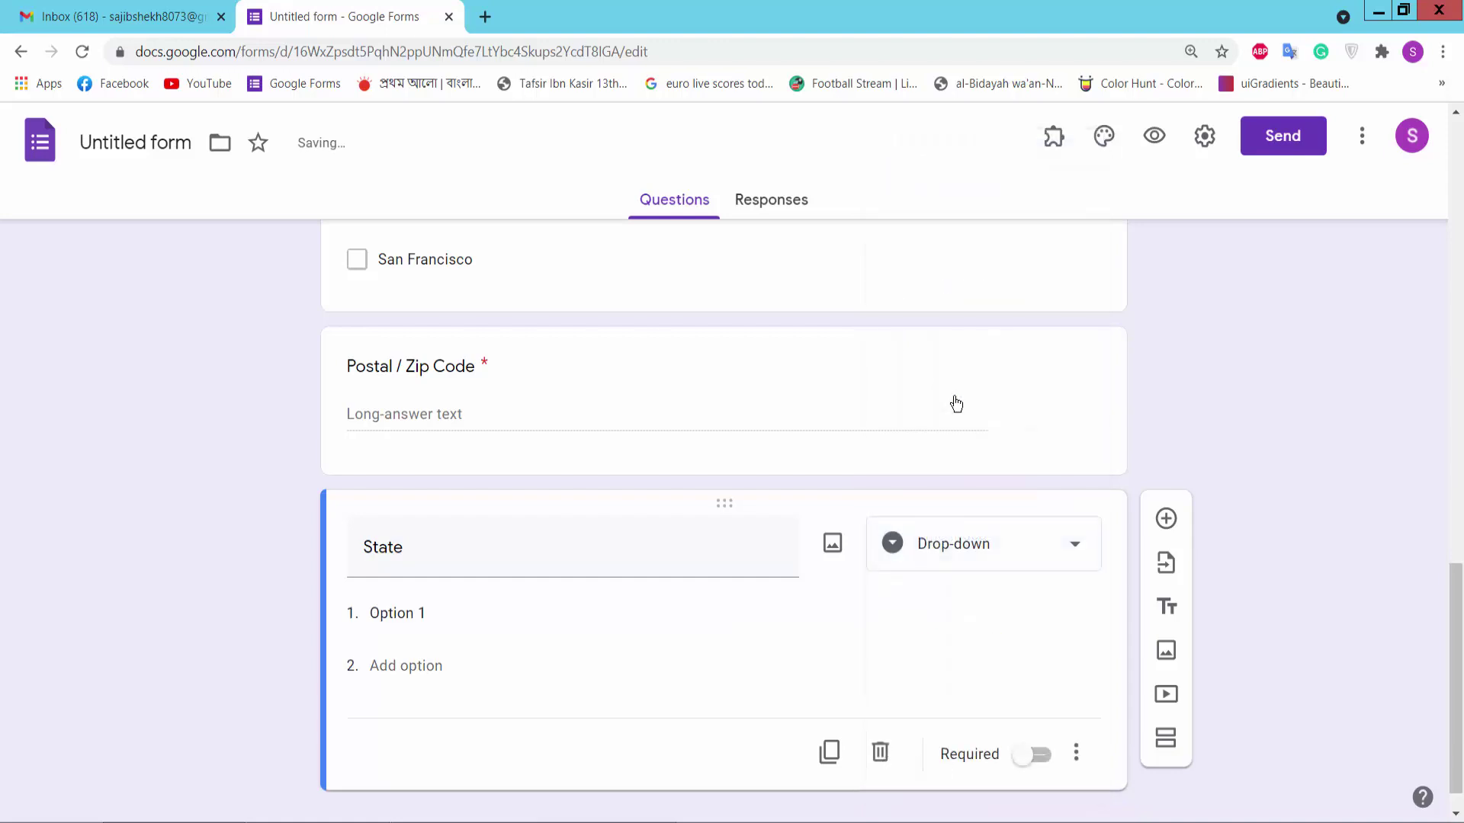
# Step: Give State the options Florida and California, pasted from the notes
pyautogui.hotkey('alt', 'Tab')
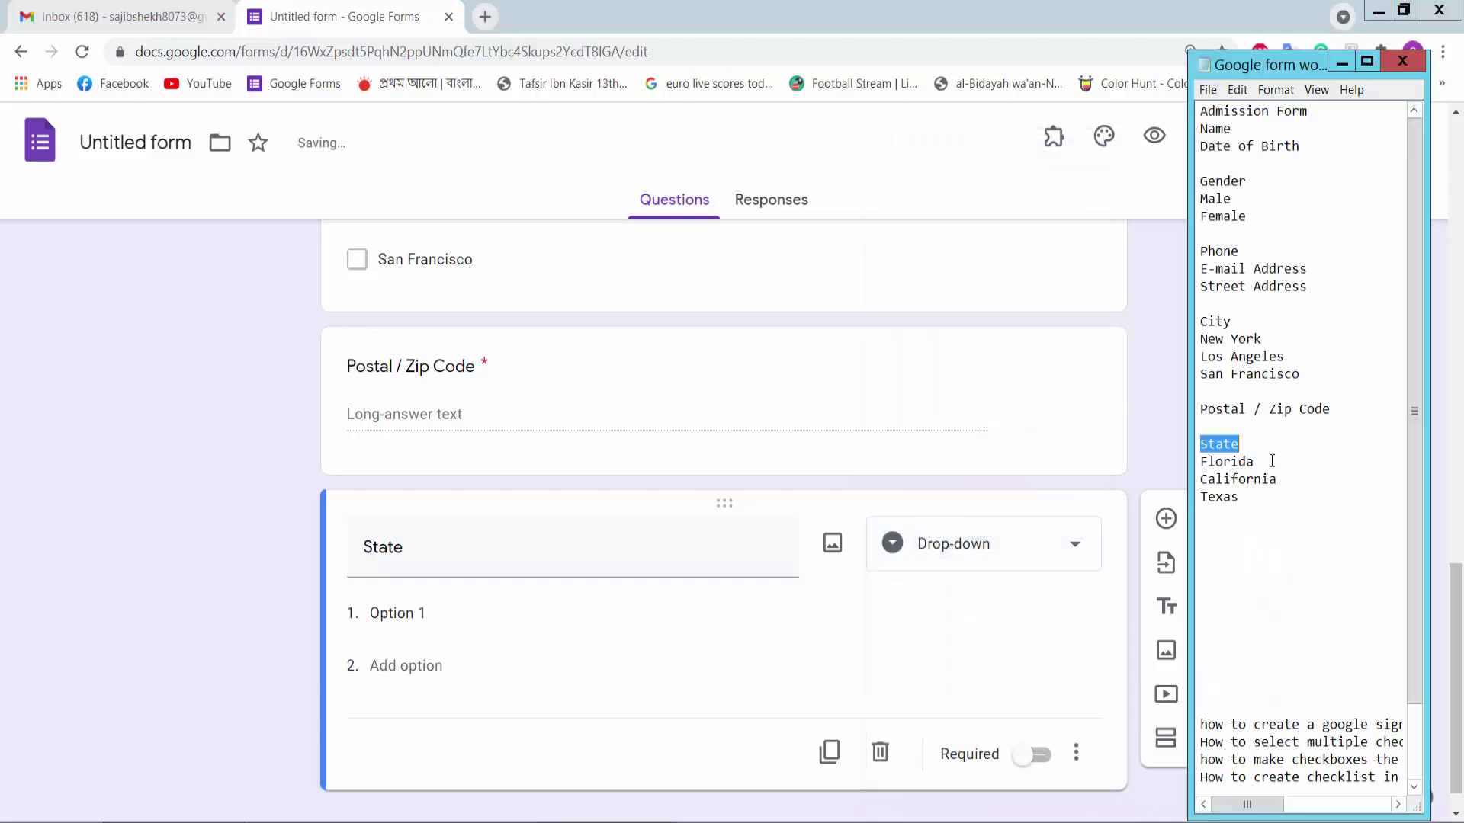
pyautogui.moveTo(1271, 462); pyautogui.dragTo(1200, 464)
pyautogui.hotkey('ctrl', 'c')
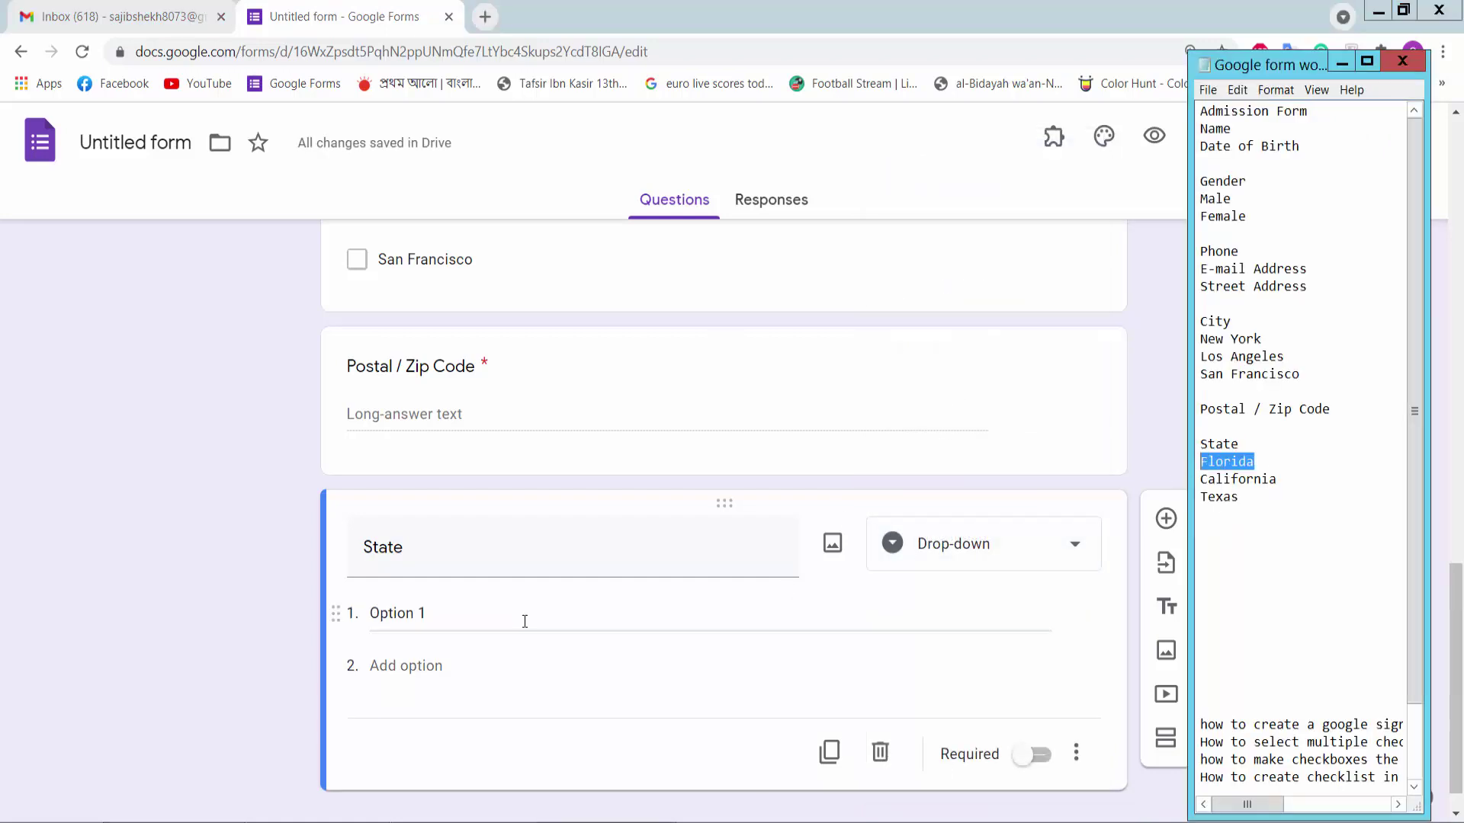
pyautogui.click(418, 615)
pyautogui.hotkey('ctrl', 'v')
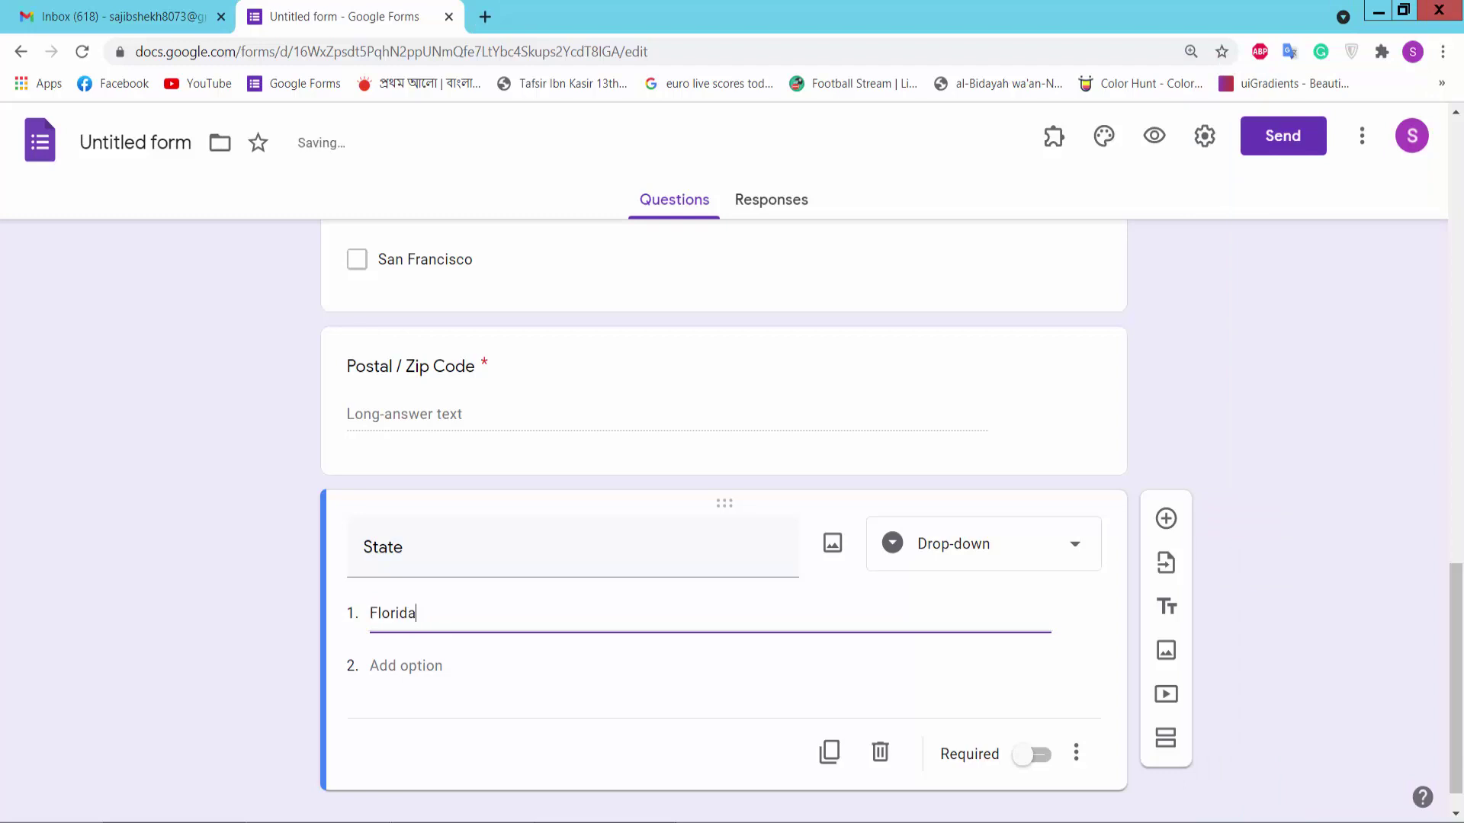
pyautogui.hotkey('alt', 'Tab')
pyautogui.moveTo(1308, 482); pyautogui.dragTo(1167, 477)
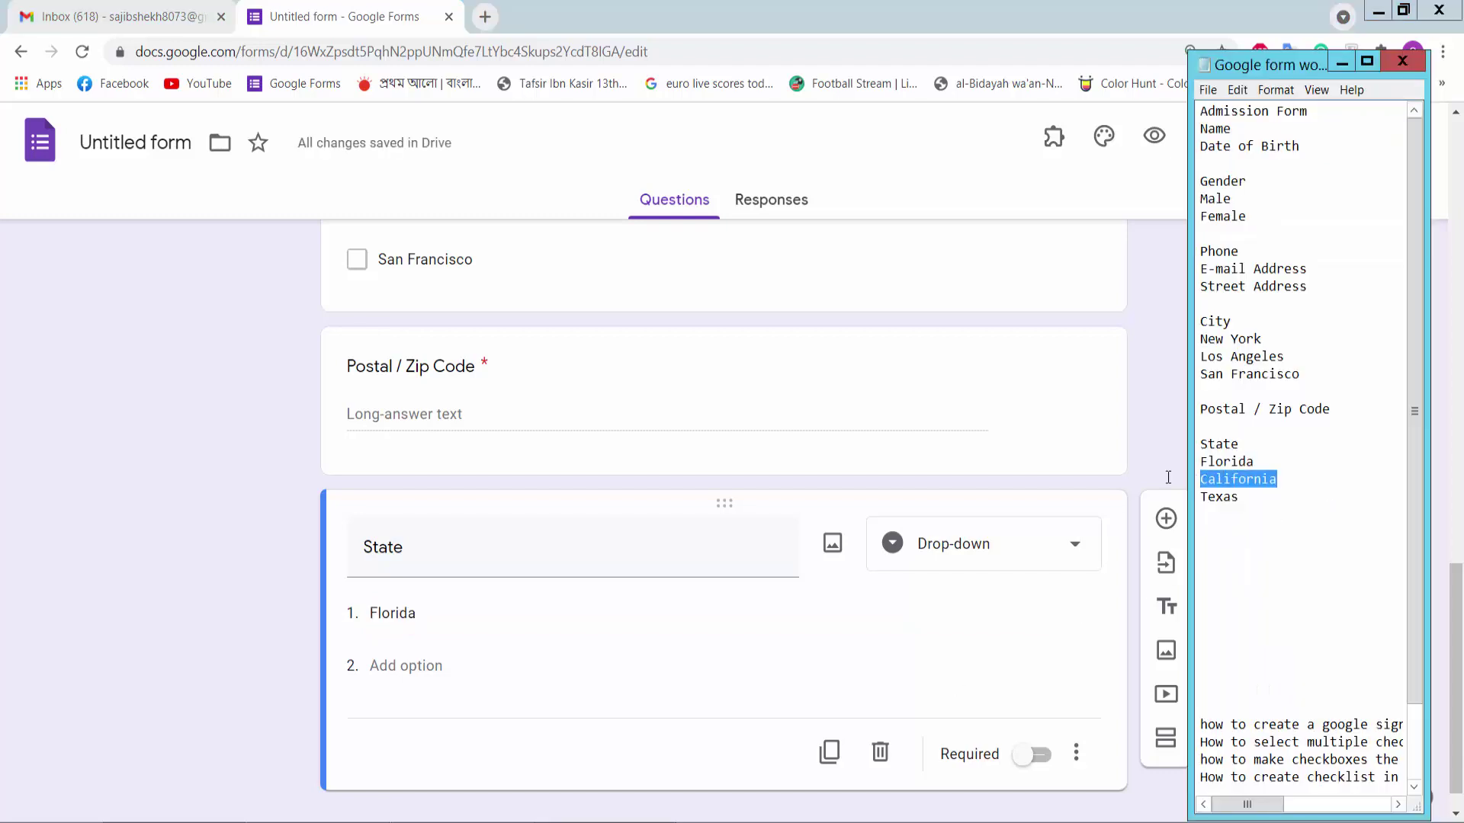
pyautogui.hotkey('ctrl', 'c')
pyautogui.click(424, 667)
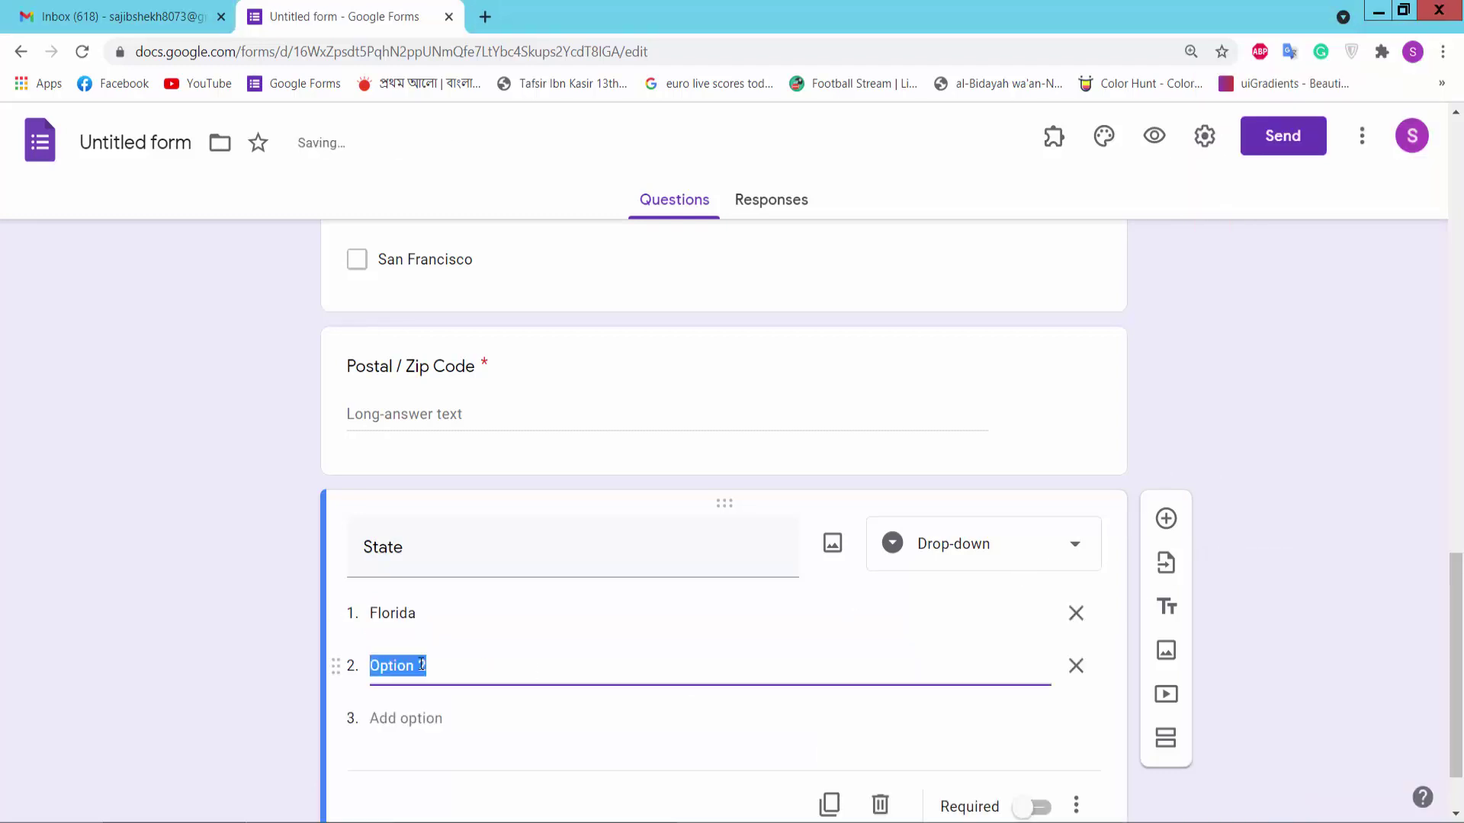
pyautogui.hotkey('ctrl', 'v')
pyautogui.scroll(-1, 712, 606)
# Step: Add Texas as the third State option and make the question required
pyautogui.hotkey('alt', 'Tab')
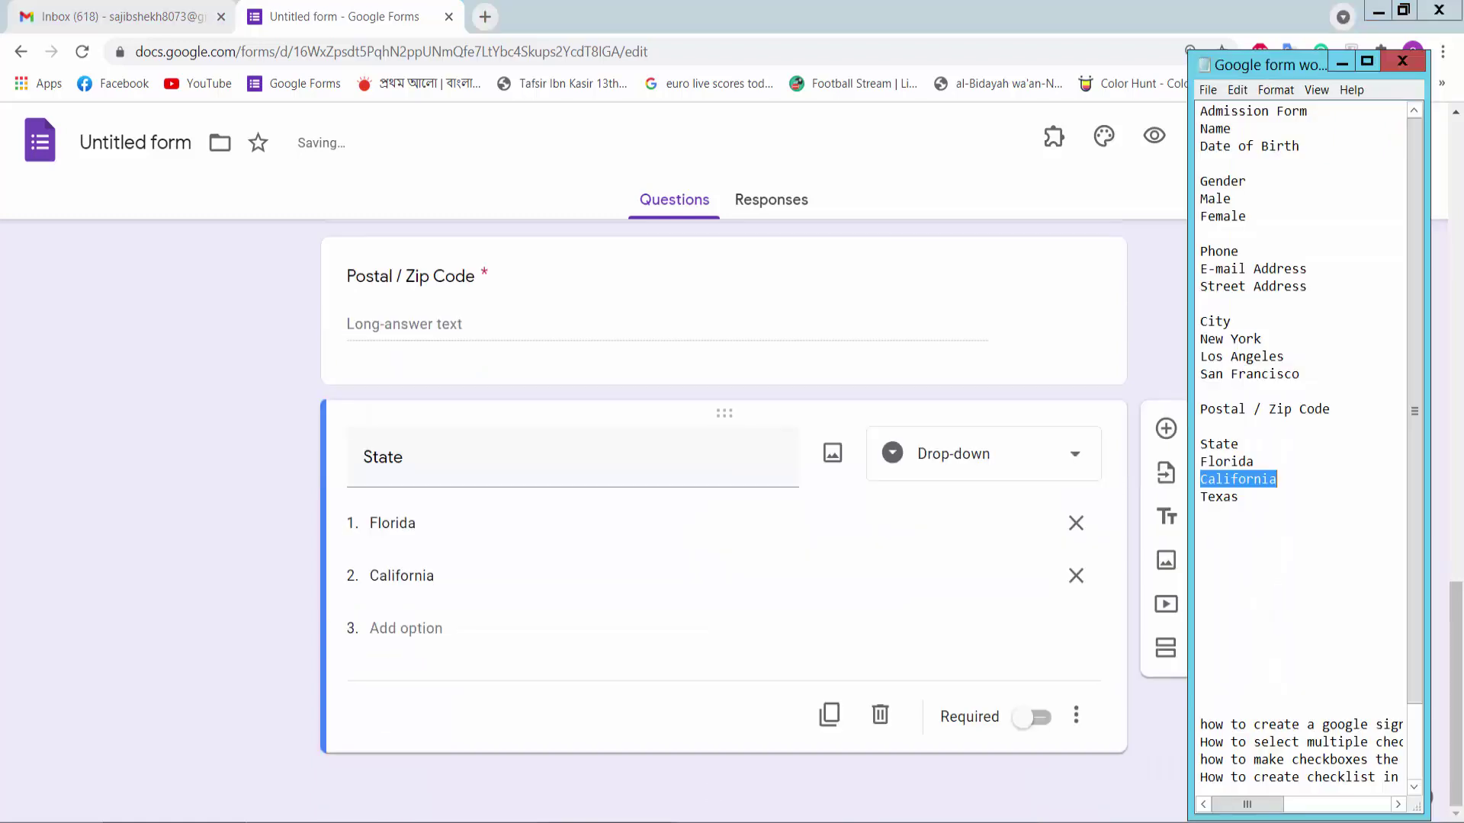
pyautogui.moveTo(1293, 507); pyautogui.dragTo(1169, 501)
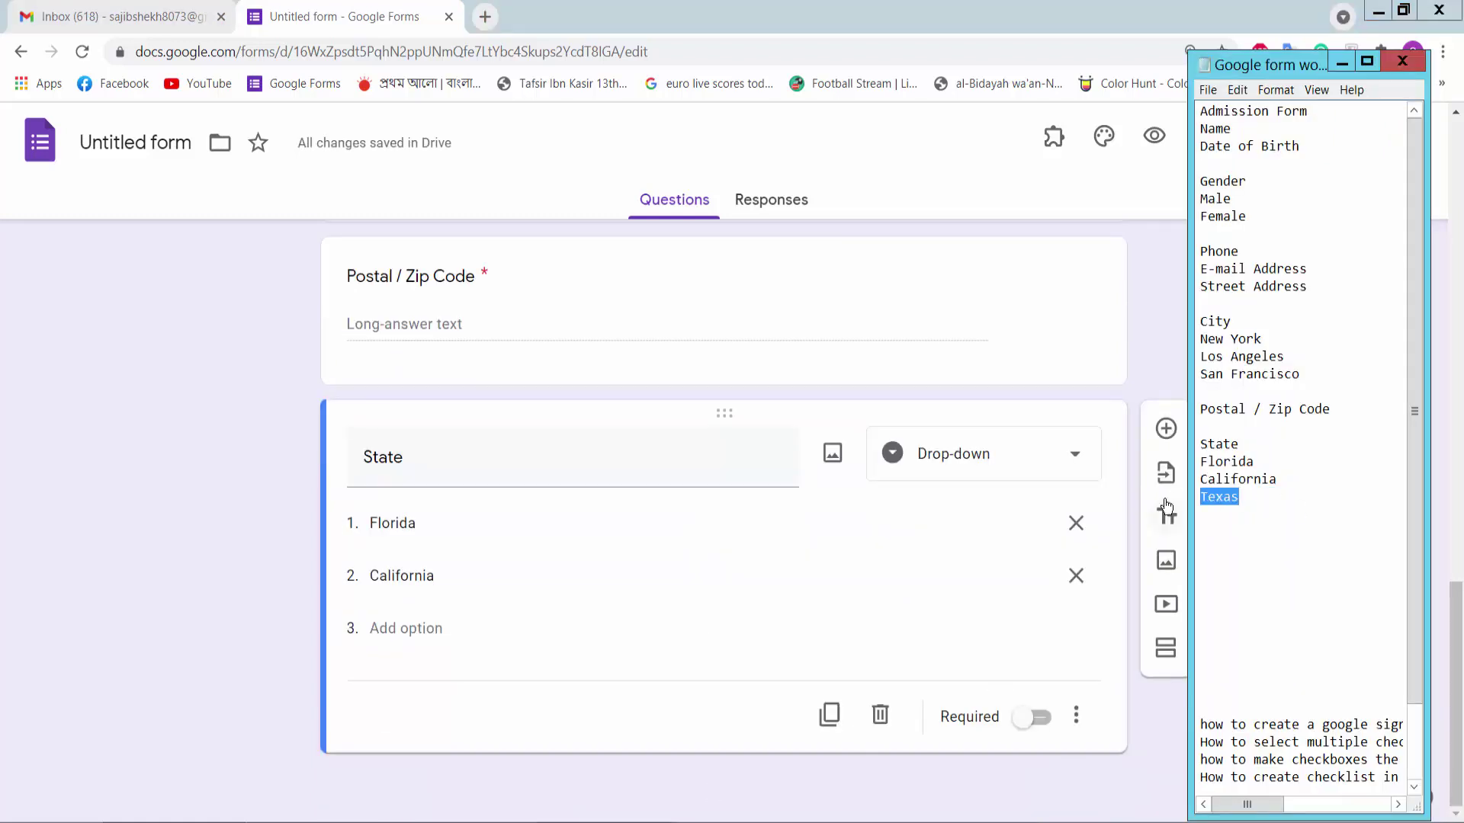
pyautogui.click(408, 628)
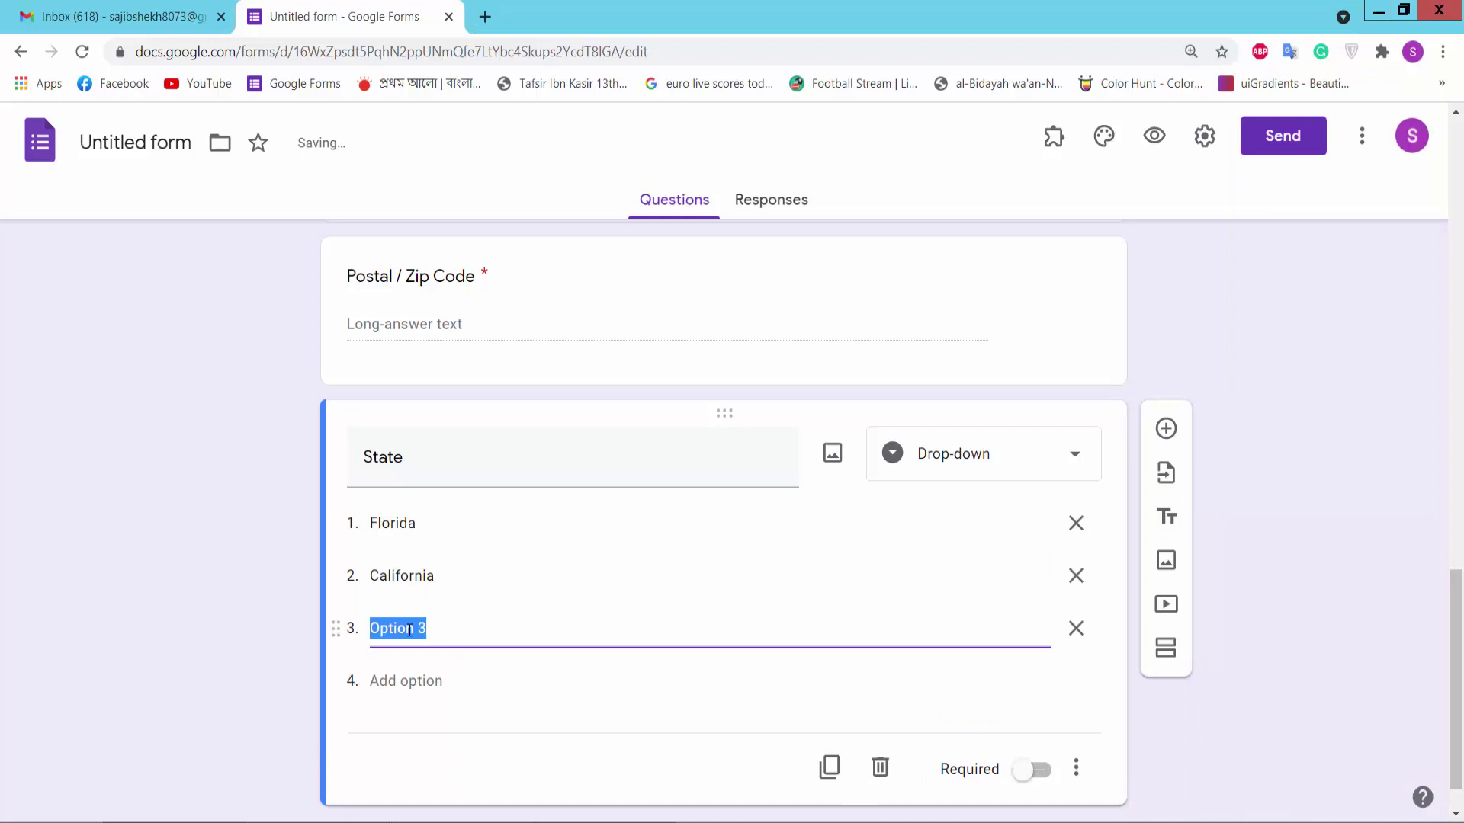
pyautogui.hotkey('ctrl', 'v')
pyautogui.click(1037, 776)
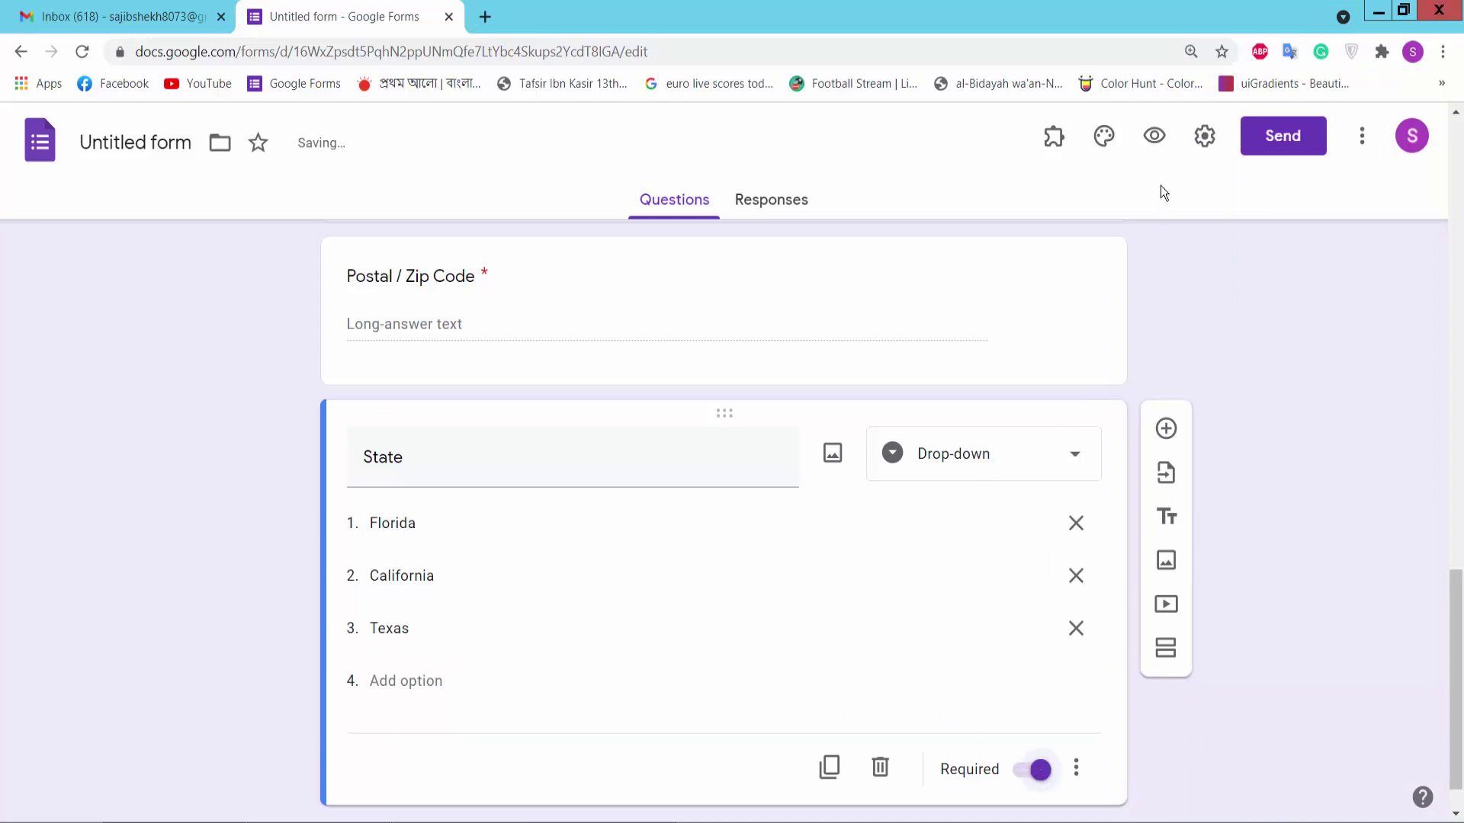
# Step: In the live preview, try the Date of Birth picker and toggle the gender answer between Male and Female
pyautogui.click(1155, 139)
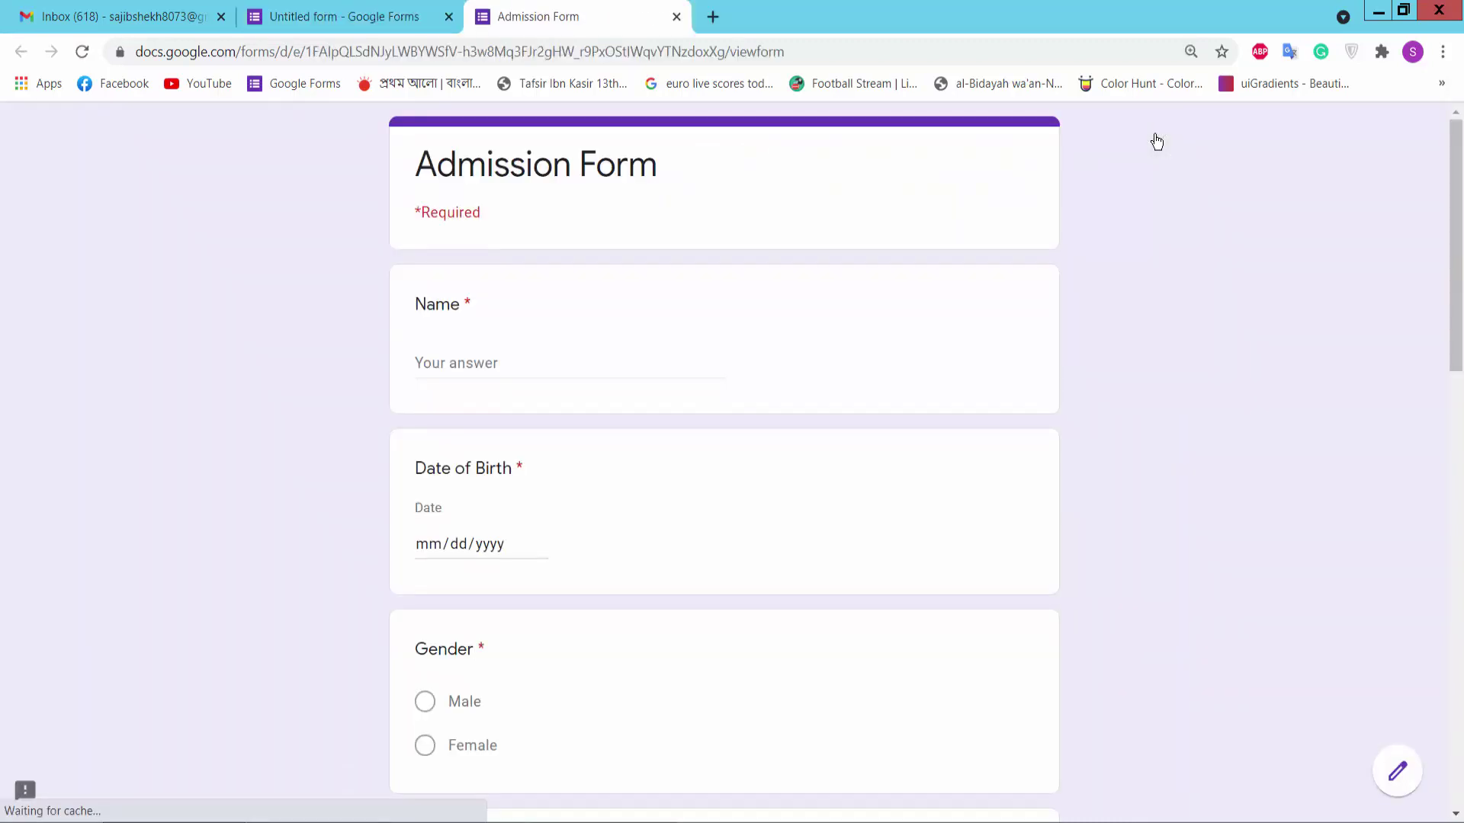
pyautogui.scroll(-1, 623, 343)
pyautogui.scroll(-5, 624, 343)
pyautogui.scroll(-3, 624, 344)
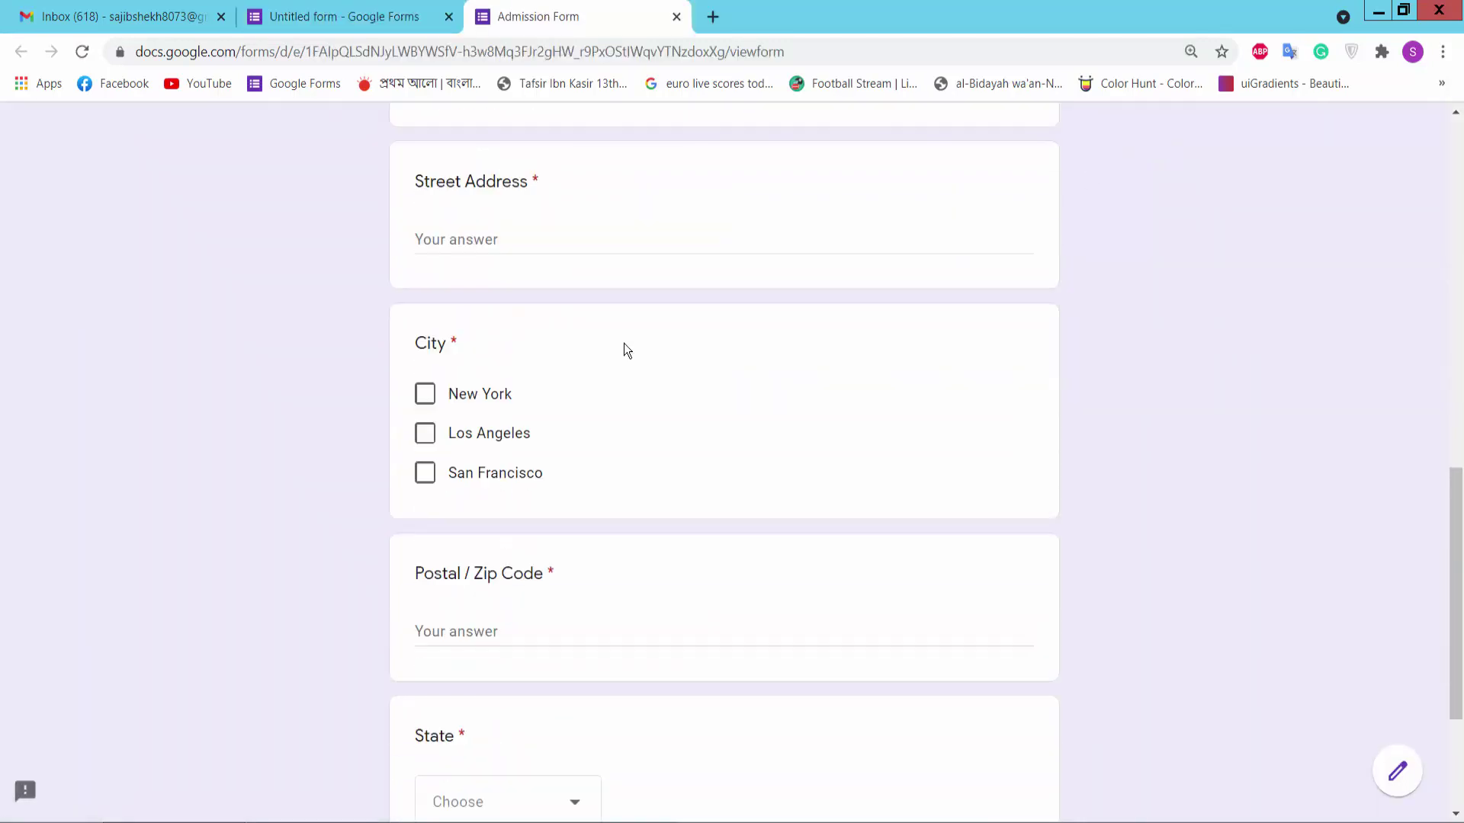
pyautogui.scroll(-2, 628, 351)
pyautogui.scroll(5, 671, 452)
pyautogui.scroll(5, 672, 451)
pyautogui.scroll(1, 671, 452)
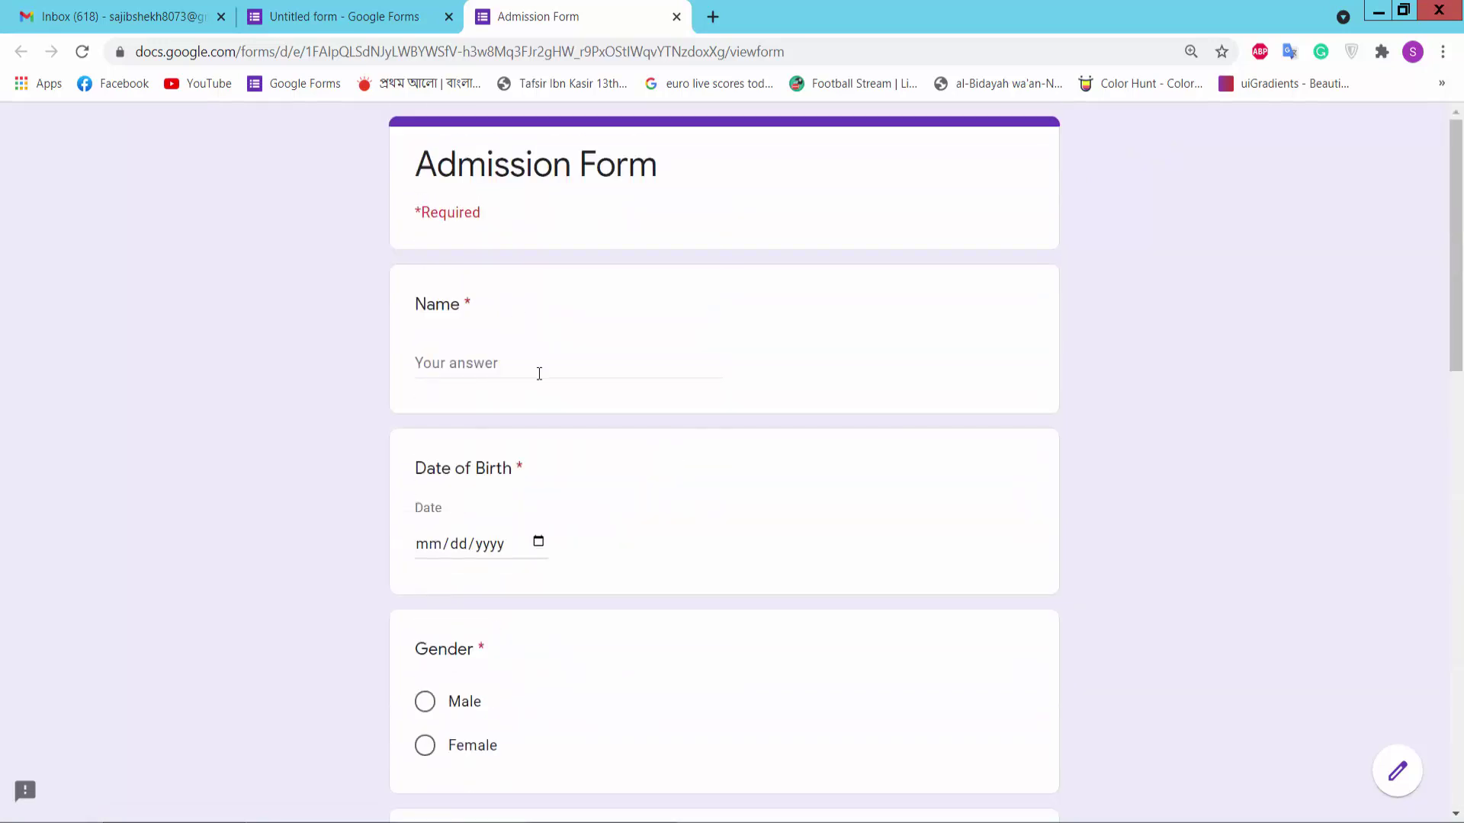
pyautogui.scroll(-1, 679, 446)
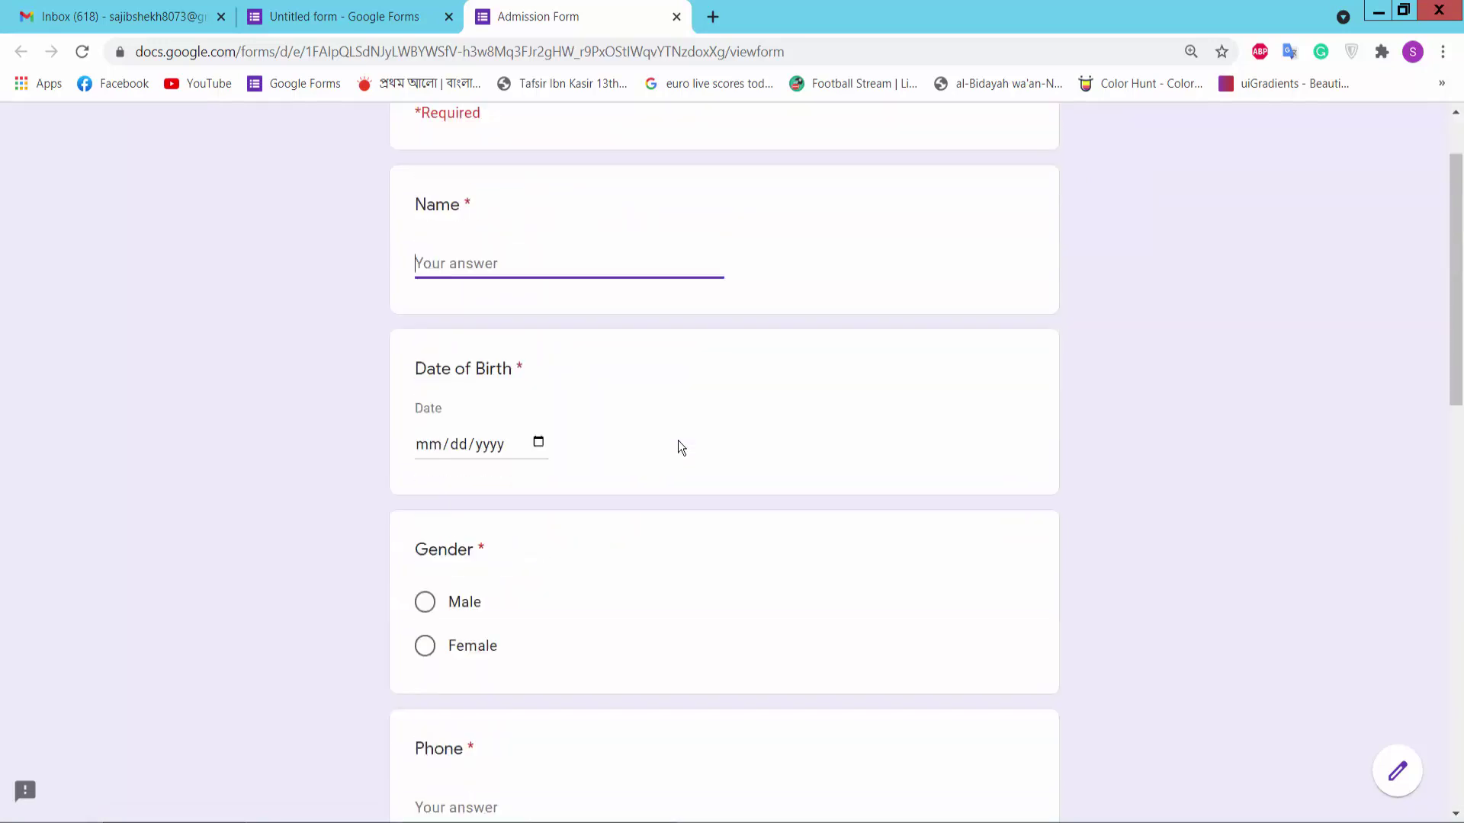
pyautogui.click(461, 452)
pyautogui.click(539, 471)
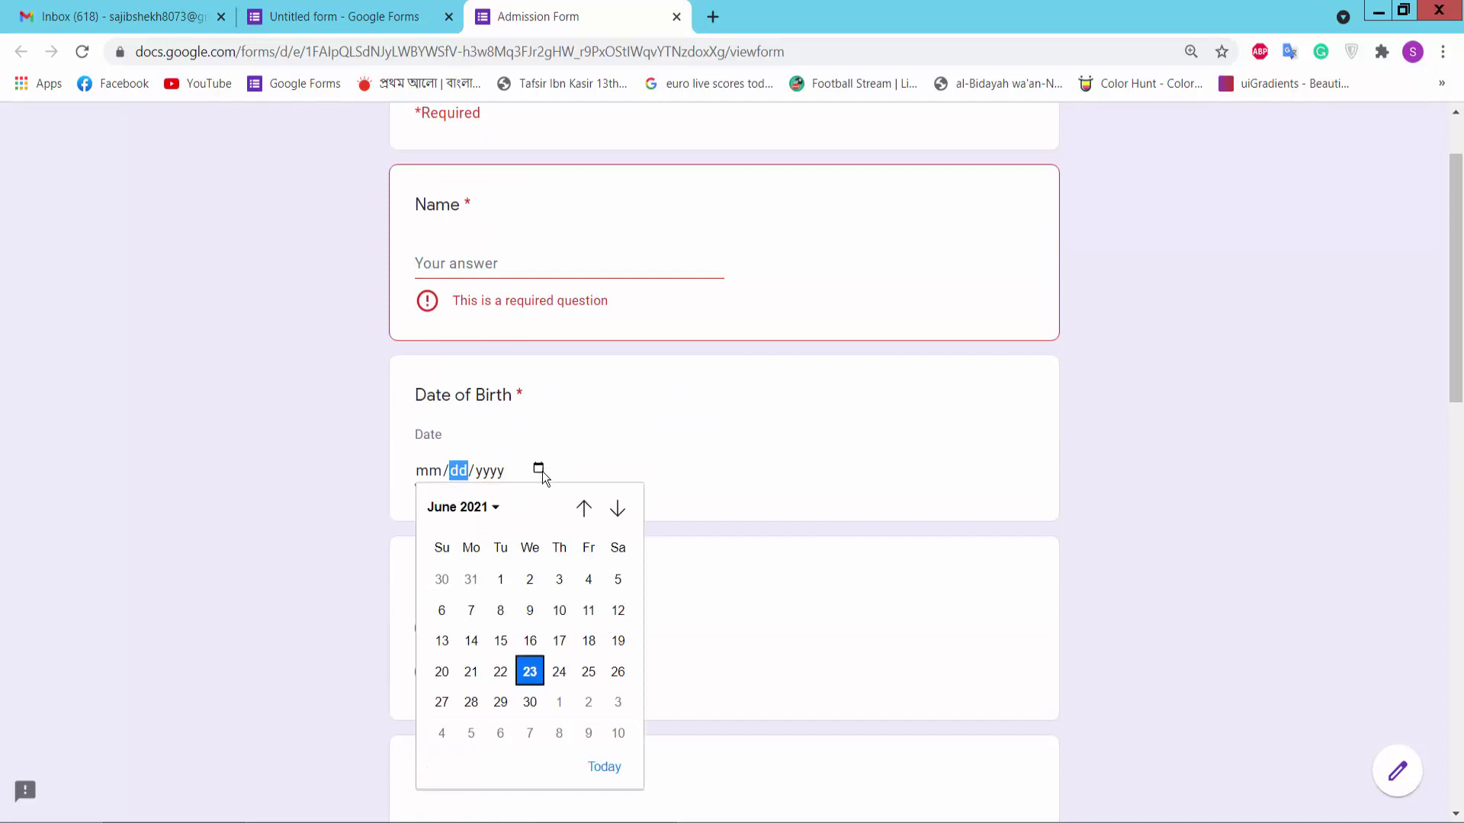
pyautogui.click(696, 488)
pyautogui.scroll(-2, 695, 497)
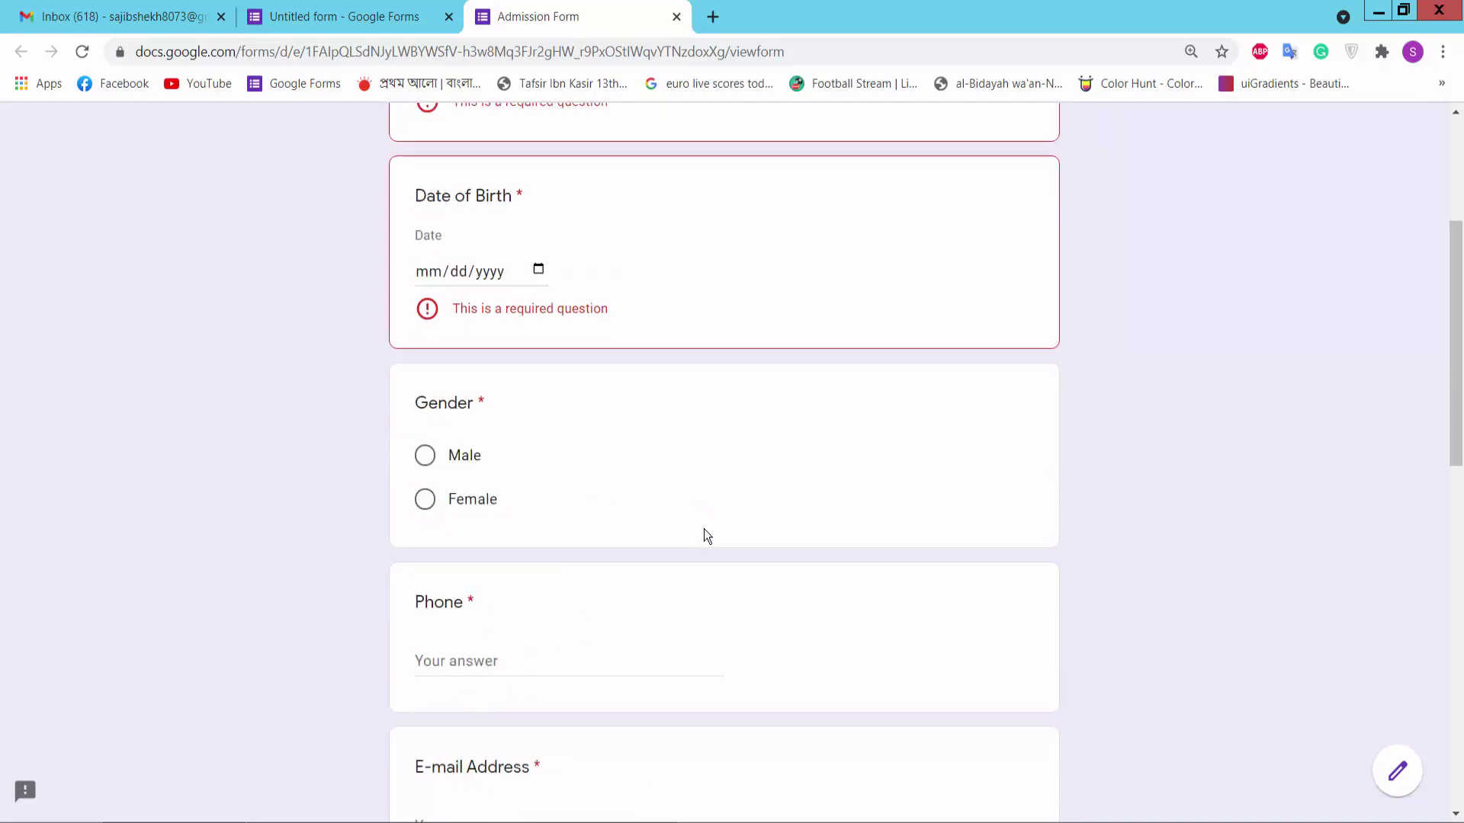
pyautogui.click(424, 458)
pyautogui.click(426, 500)
pyautogui.click(425, 461)
pyautogui.scroll(-3, 608, 448)
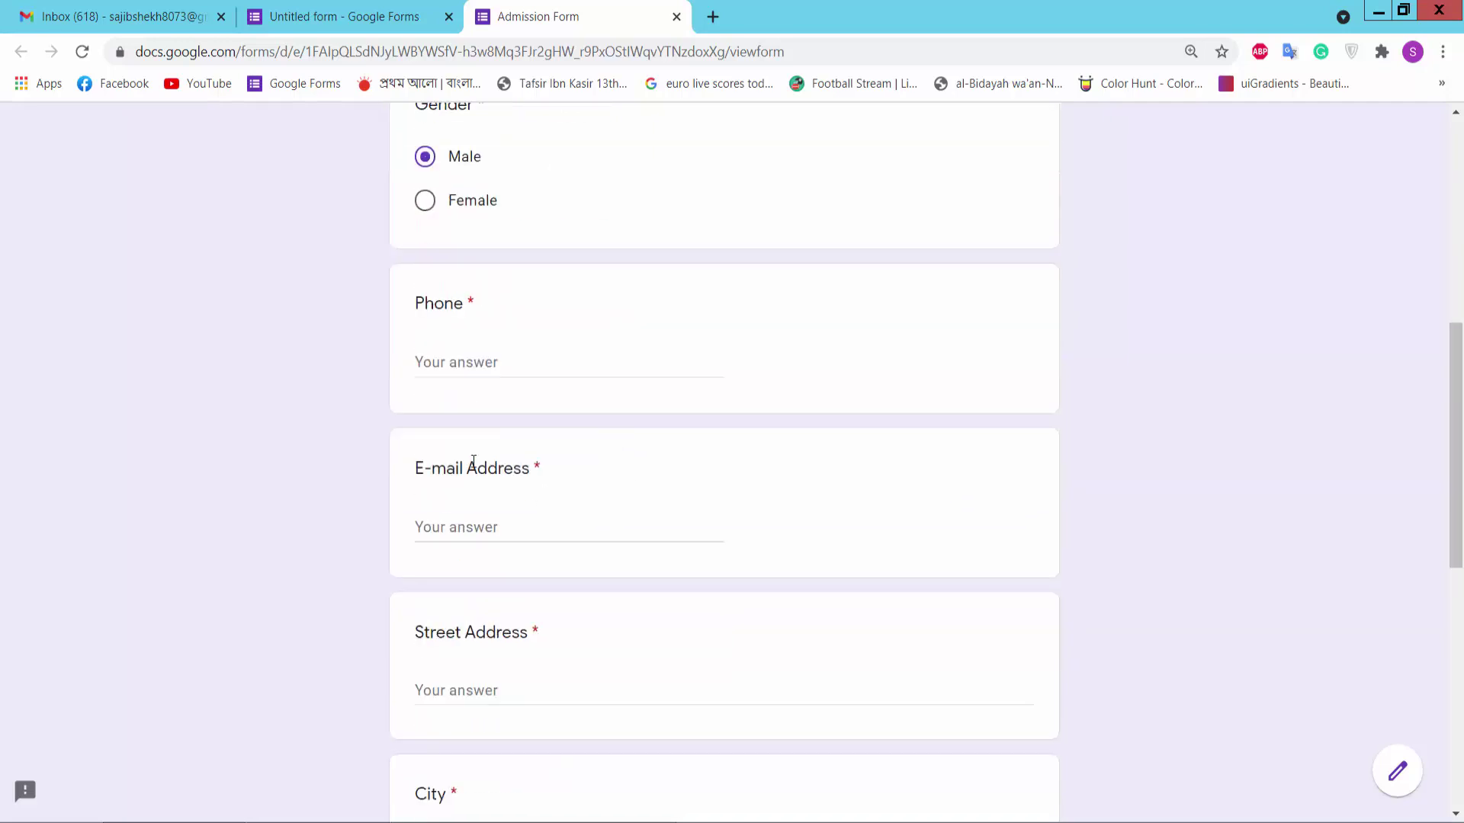
# Step: Focus the E-mail, Phone and Street Address fields and tick then untick all three City options
pyautogui.click(458, 534)
pyautogui.click(464, 362)
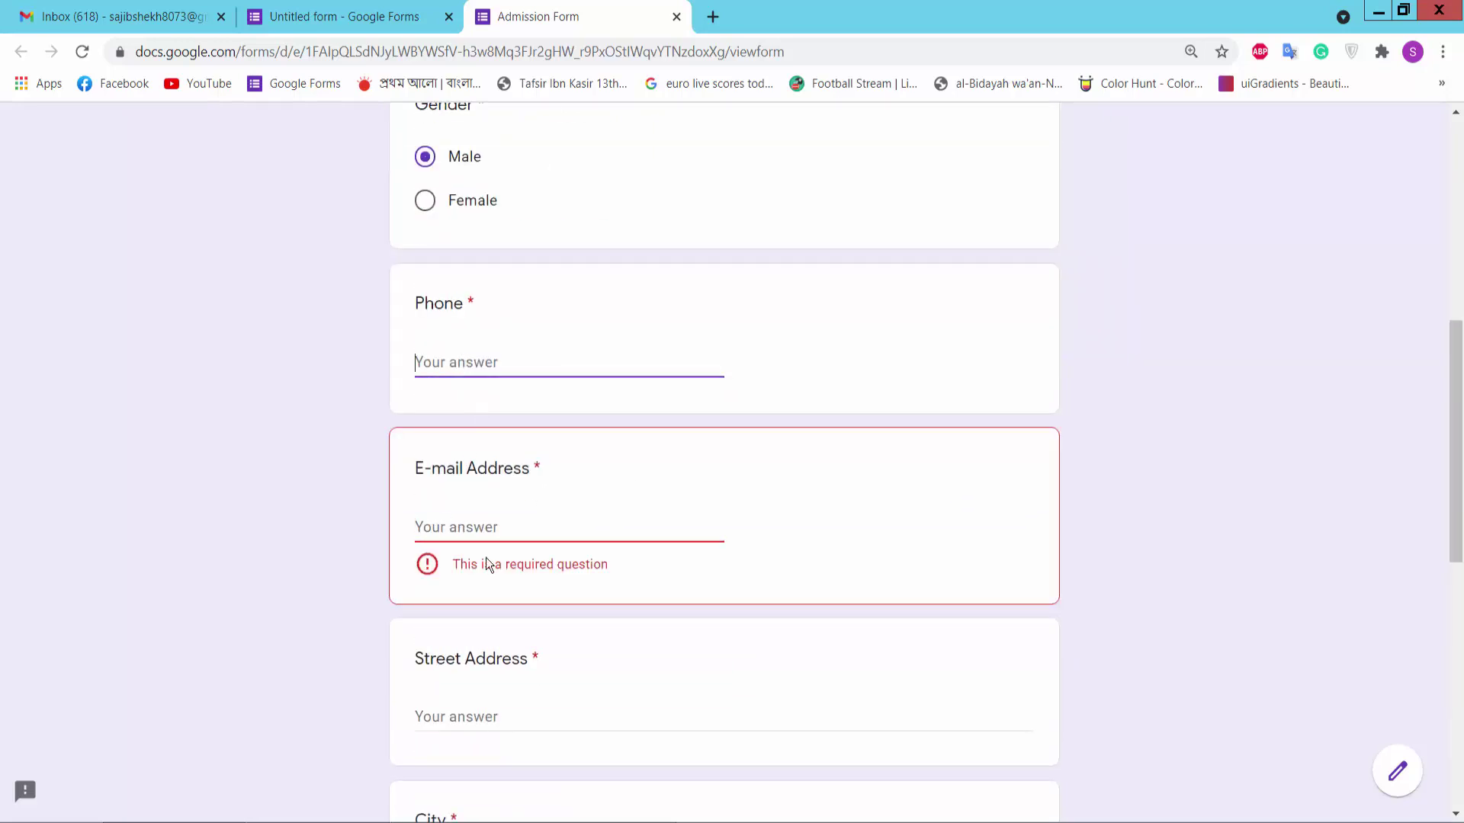
pyautogui.scroll(-3, 675, 452)
pyautogui.click(465, 318)
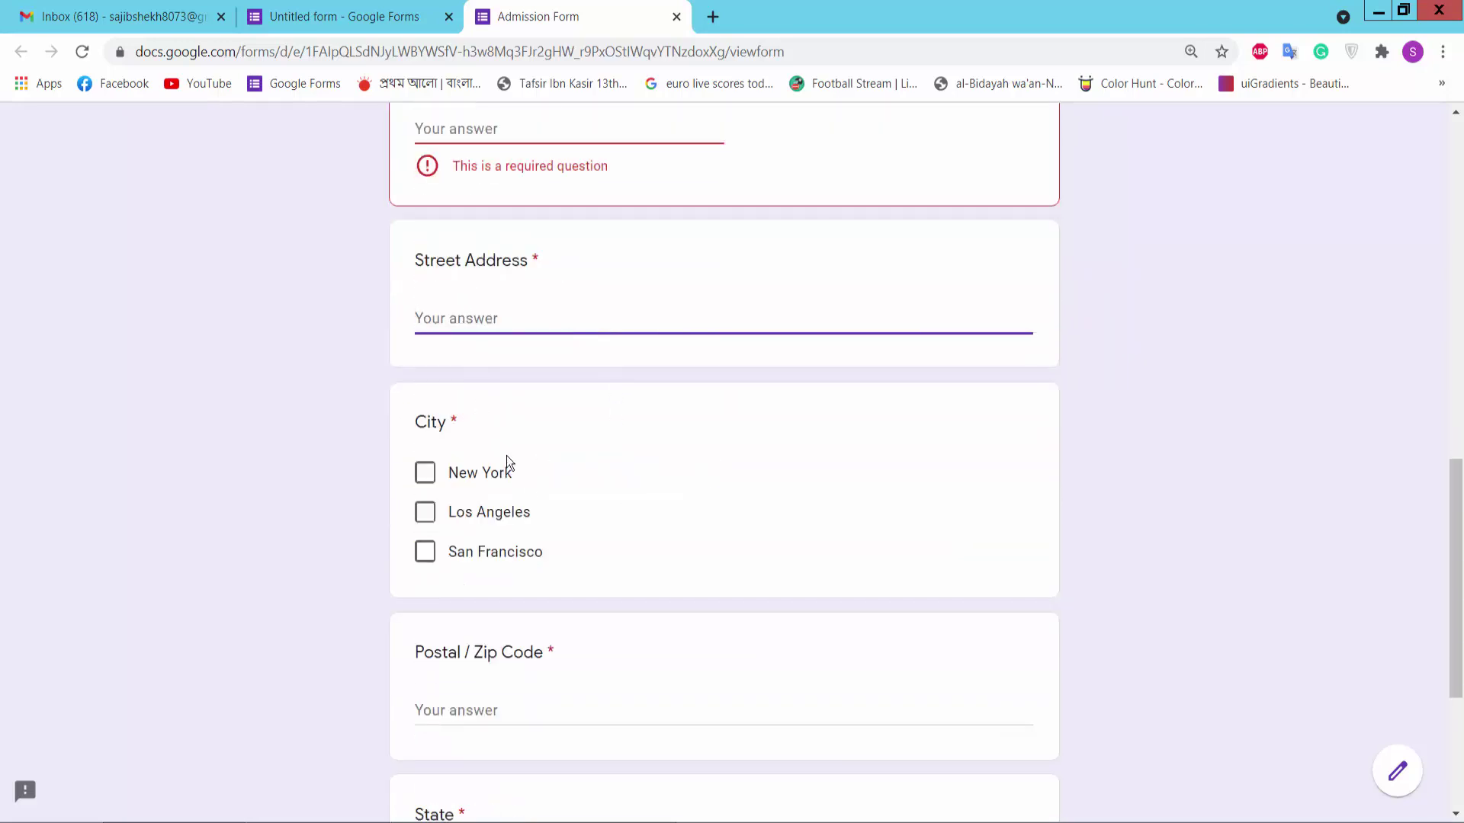
pyautogui.click(426, 474)
pyautogui.click(424, 539)
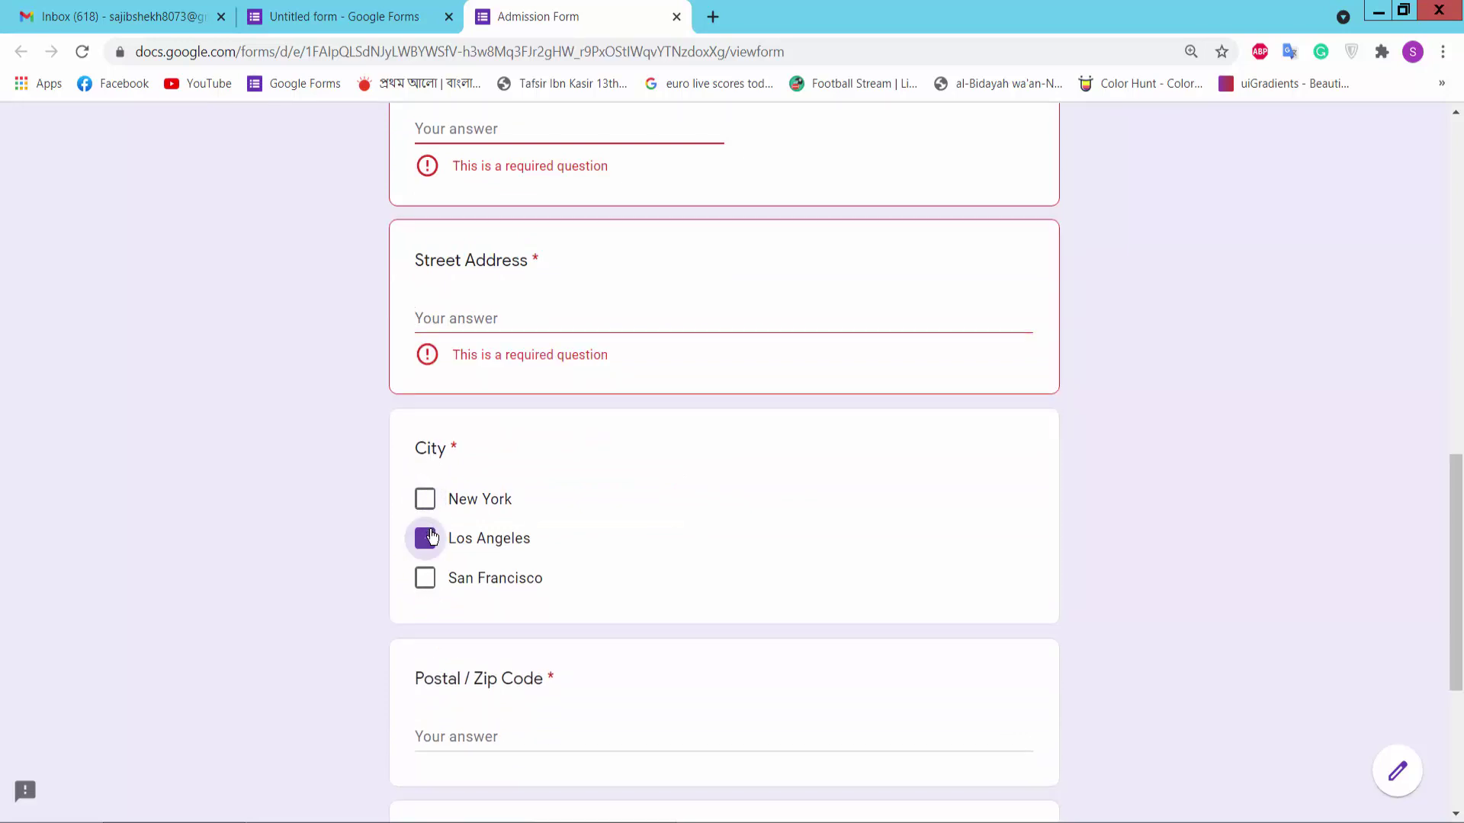
pyautogui.click(425, 500)
pyautogui.click(424, 577)
pyautogui.click(423, 537)
pyautogui.click(425, 499)
pyautogui.click(444, 589)
pyautogui.scroll(-2, 605, 516)
pyautogui.scroll(-1, 487, 520)
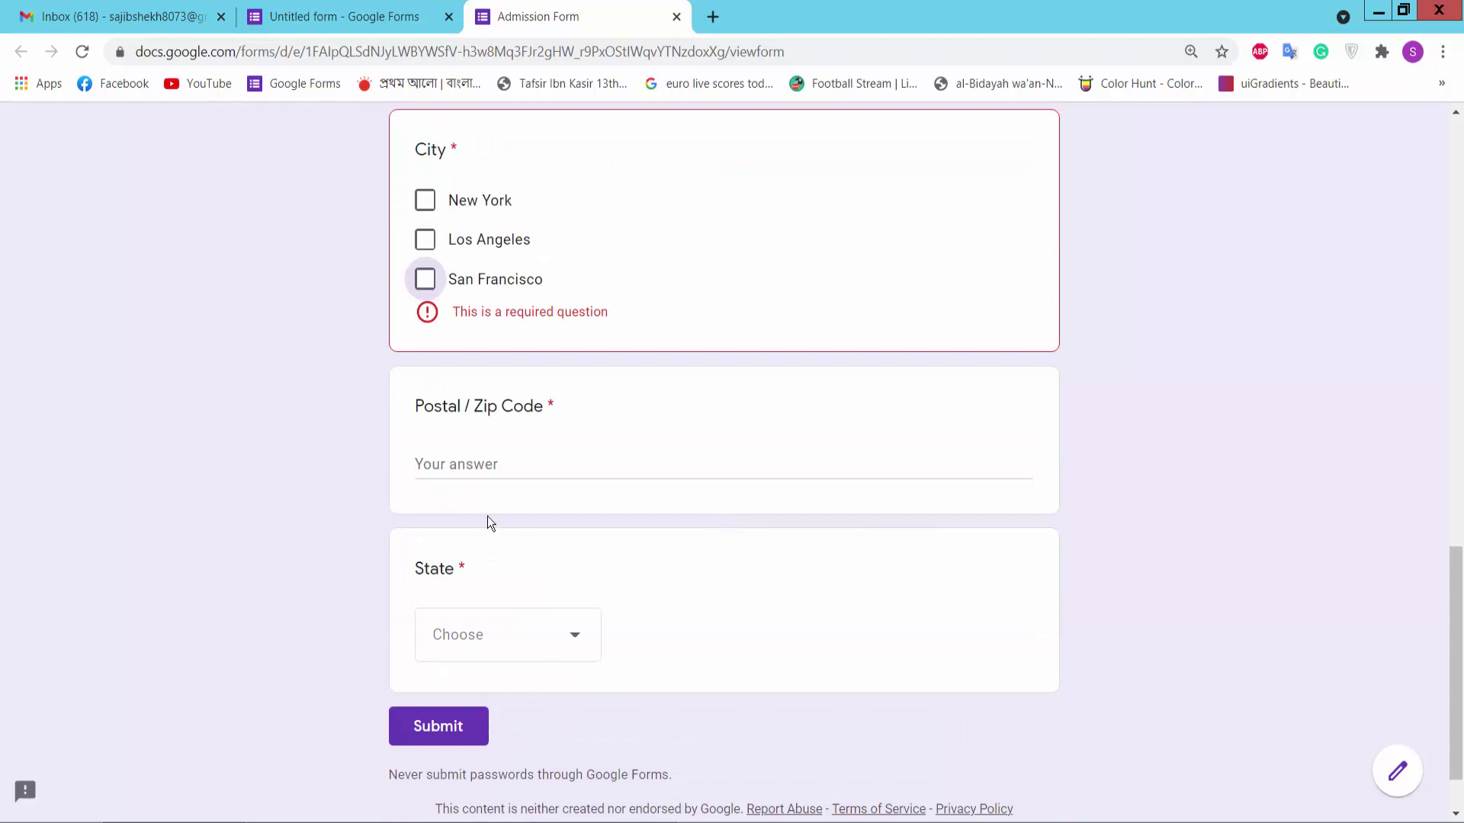
# Step: Choose Florida then California as the State, attempt Submit to see required warnings, and return to the editor
pyautogui.click(468, 465)
pyautogui.scroll(-2, 774, 502)
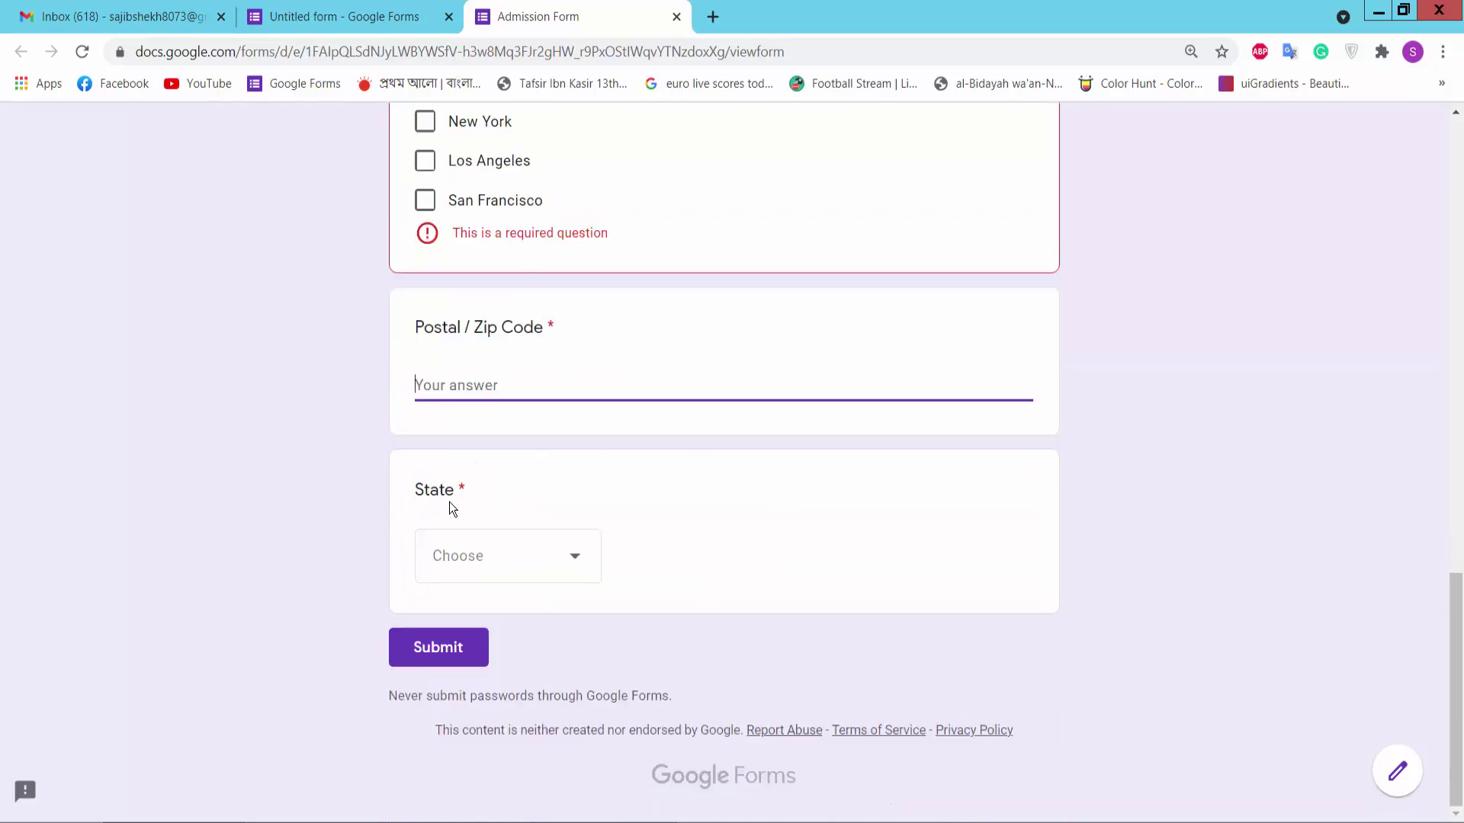
pyautogui.click(561, 571)
pyautogui.click(510, 624)
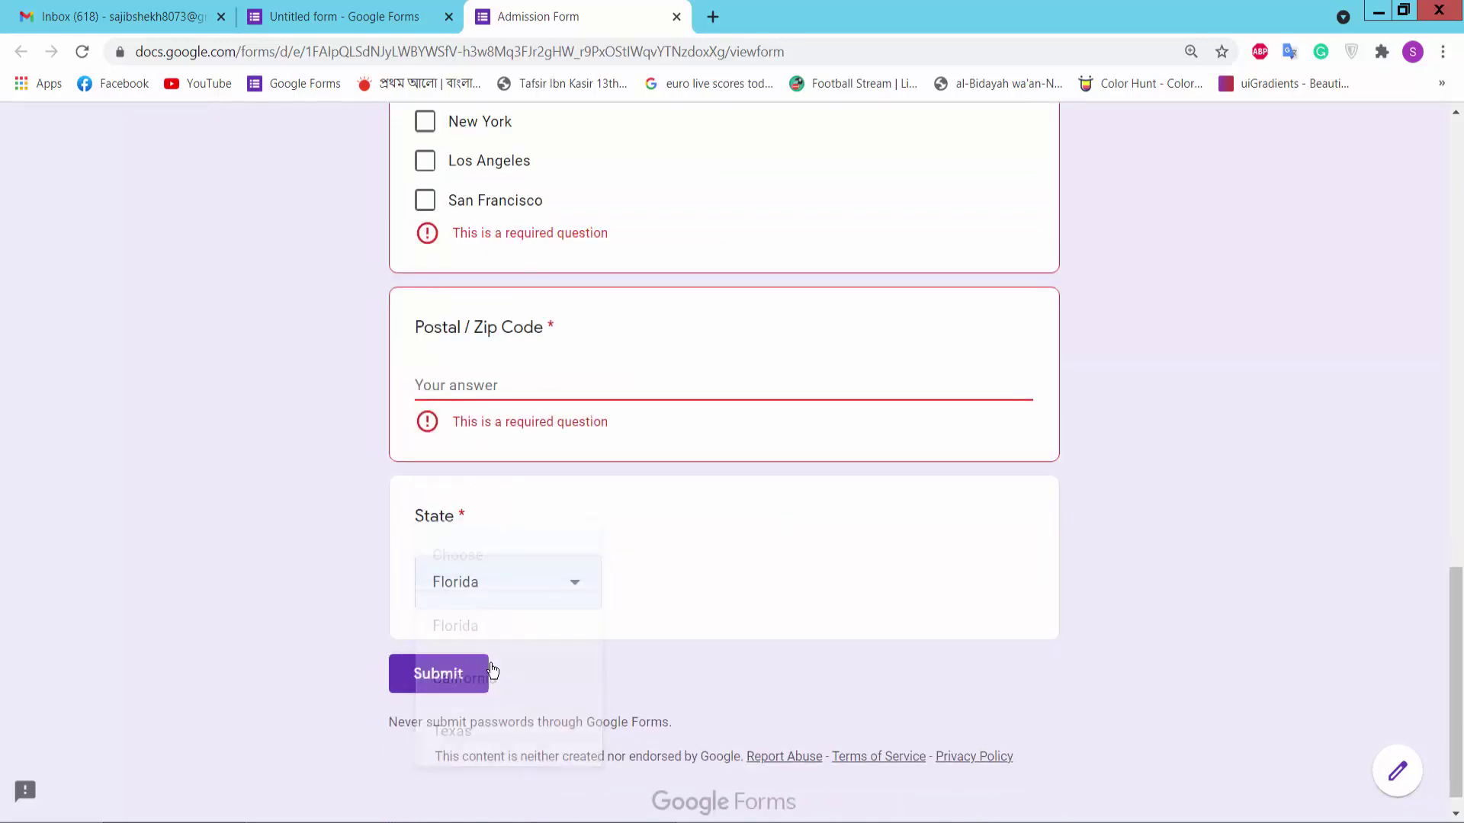
pyautogui.click(482, 680)
pyautogui.scroll(-5, 505, 649)
pyautogui.scroll(-3, 591, 582)
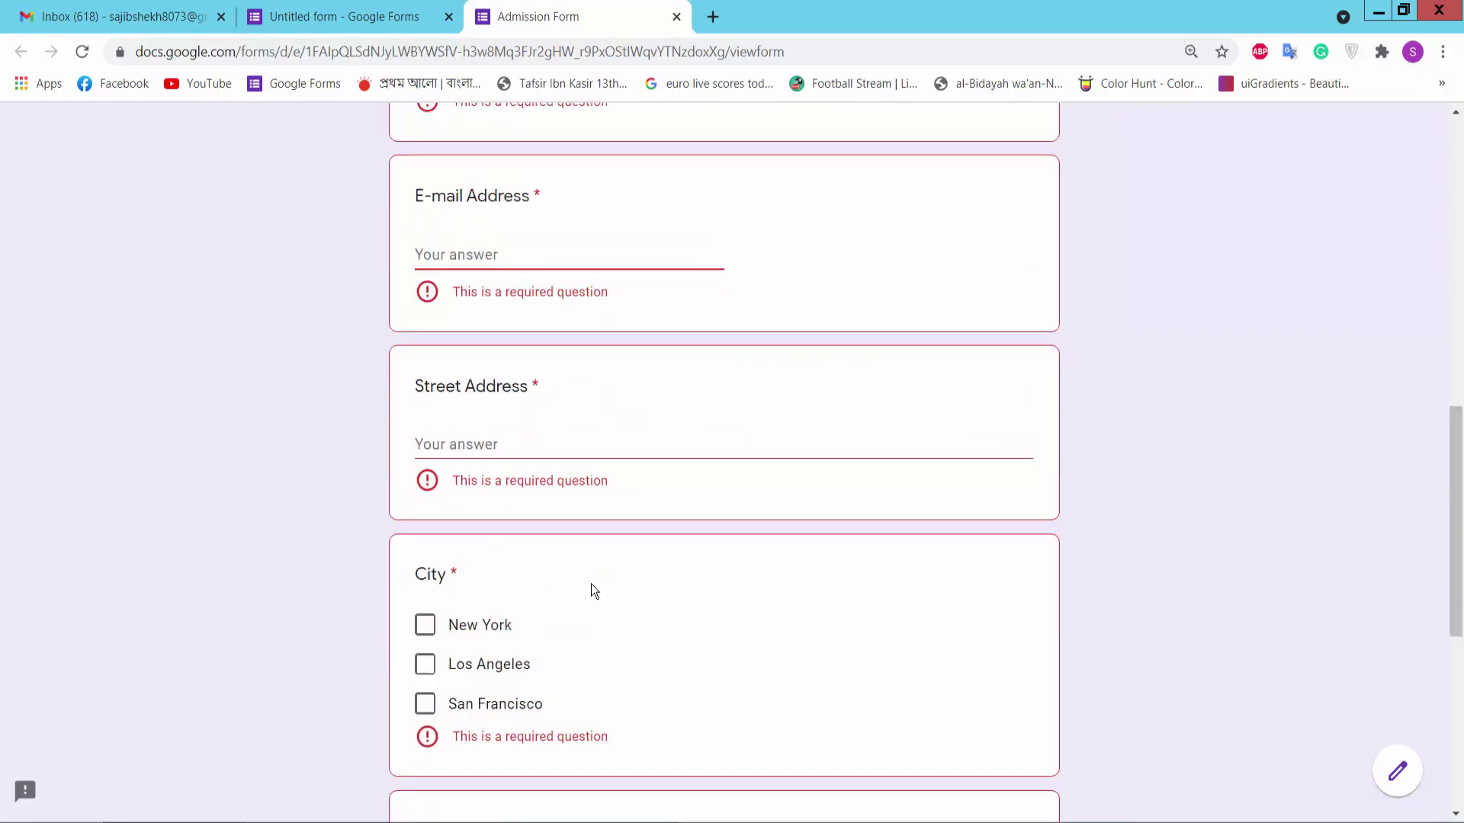
pyautogui.scroll(-4, 586, 592)
pyautogui.click(572, 562)
pyautogui.click(477, 559)
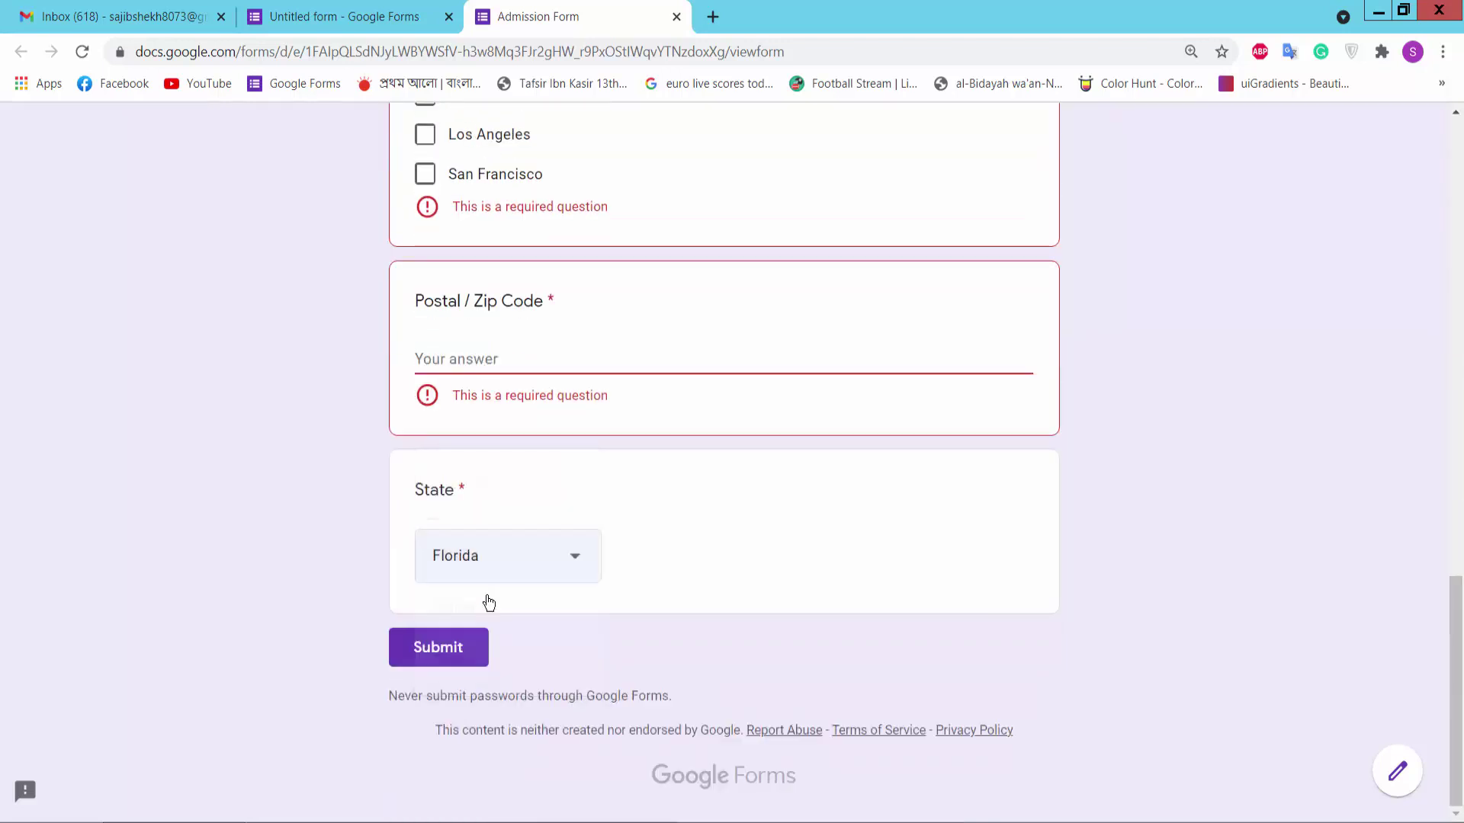
pyautogui.click(510, 568)
pyautogui.click(504, 618)
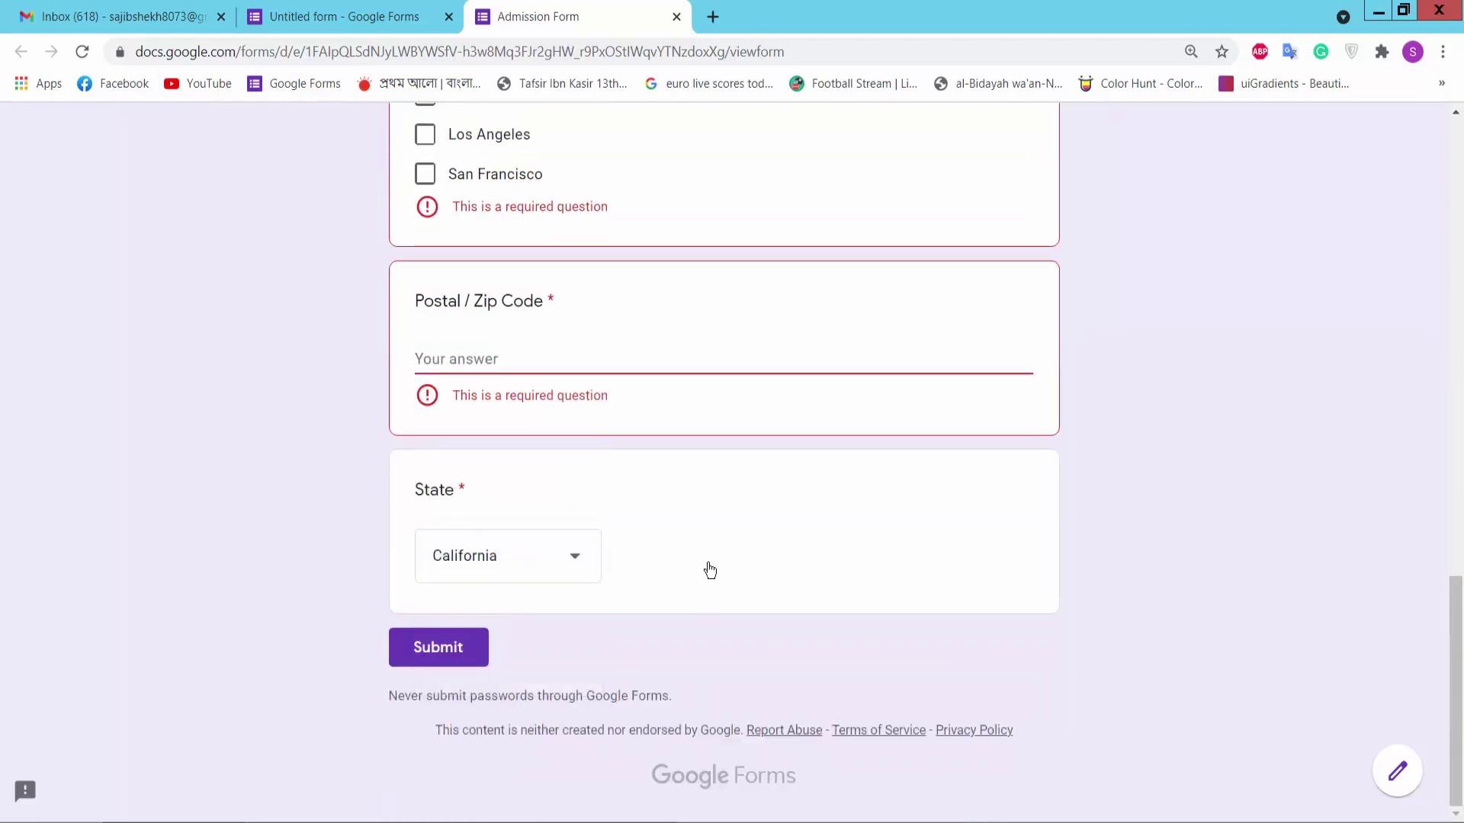
pyautogui.scroll(5, 845, 561)
pyautogui.scroll(5, 846, 561)
pyautogui.click(349, 19)
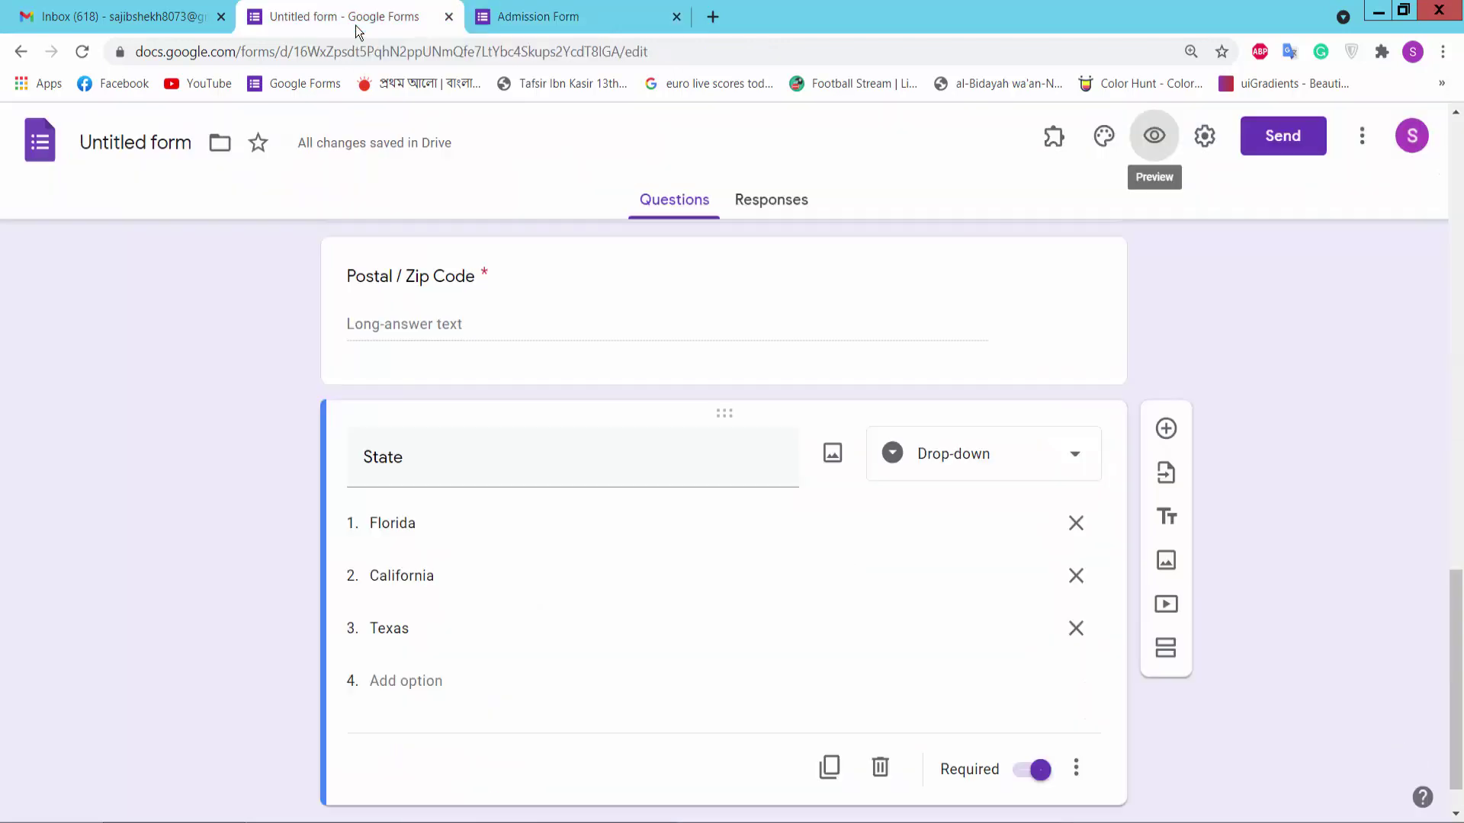
# Step: From Send, get a shortened share link for the form, copy it, and open a new browser tab
pyautogui.click(1280, 146)
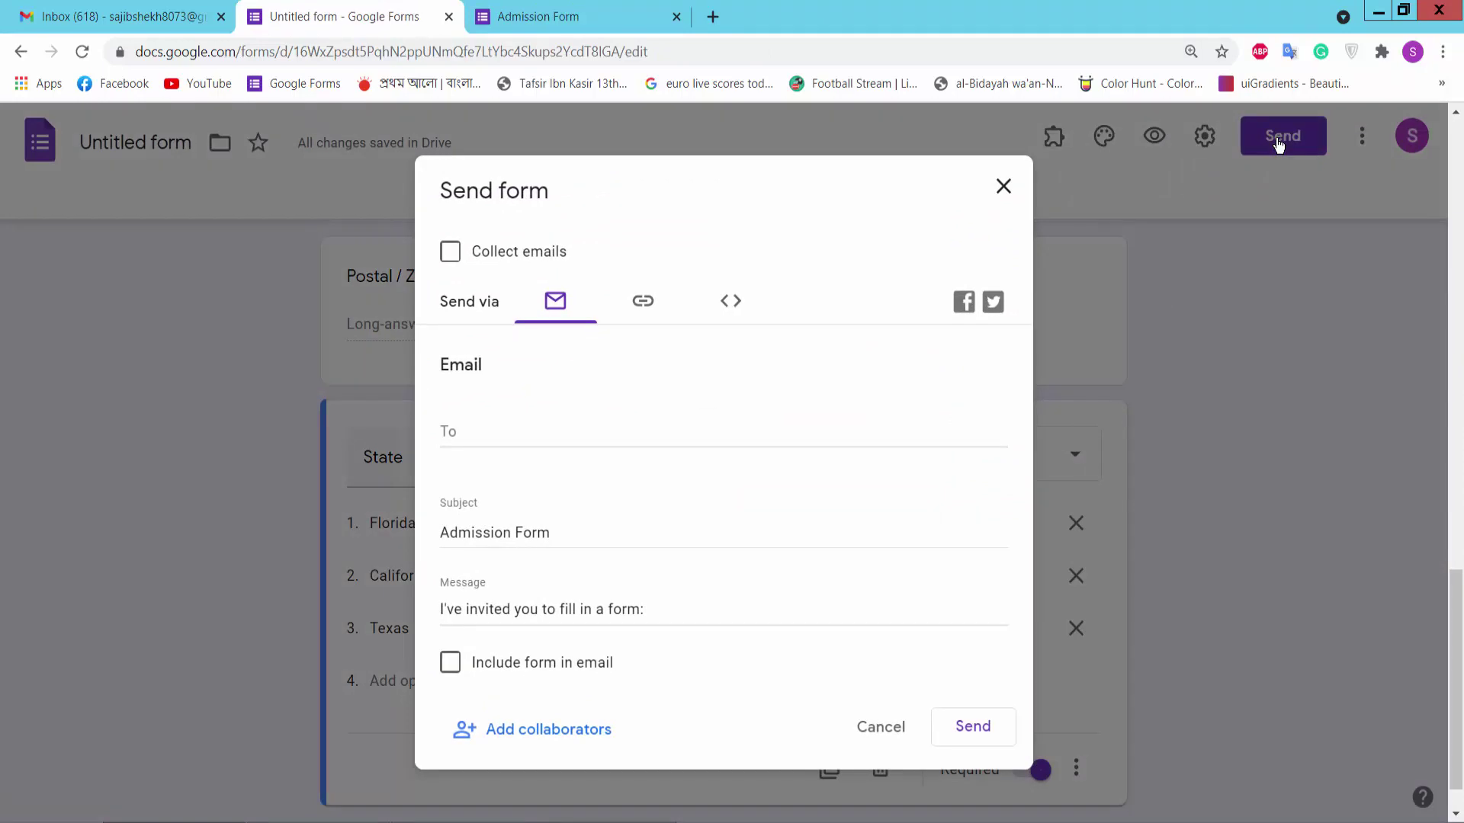
pyautogui.click(644, 304)
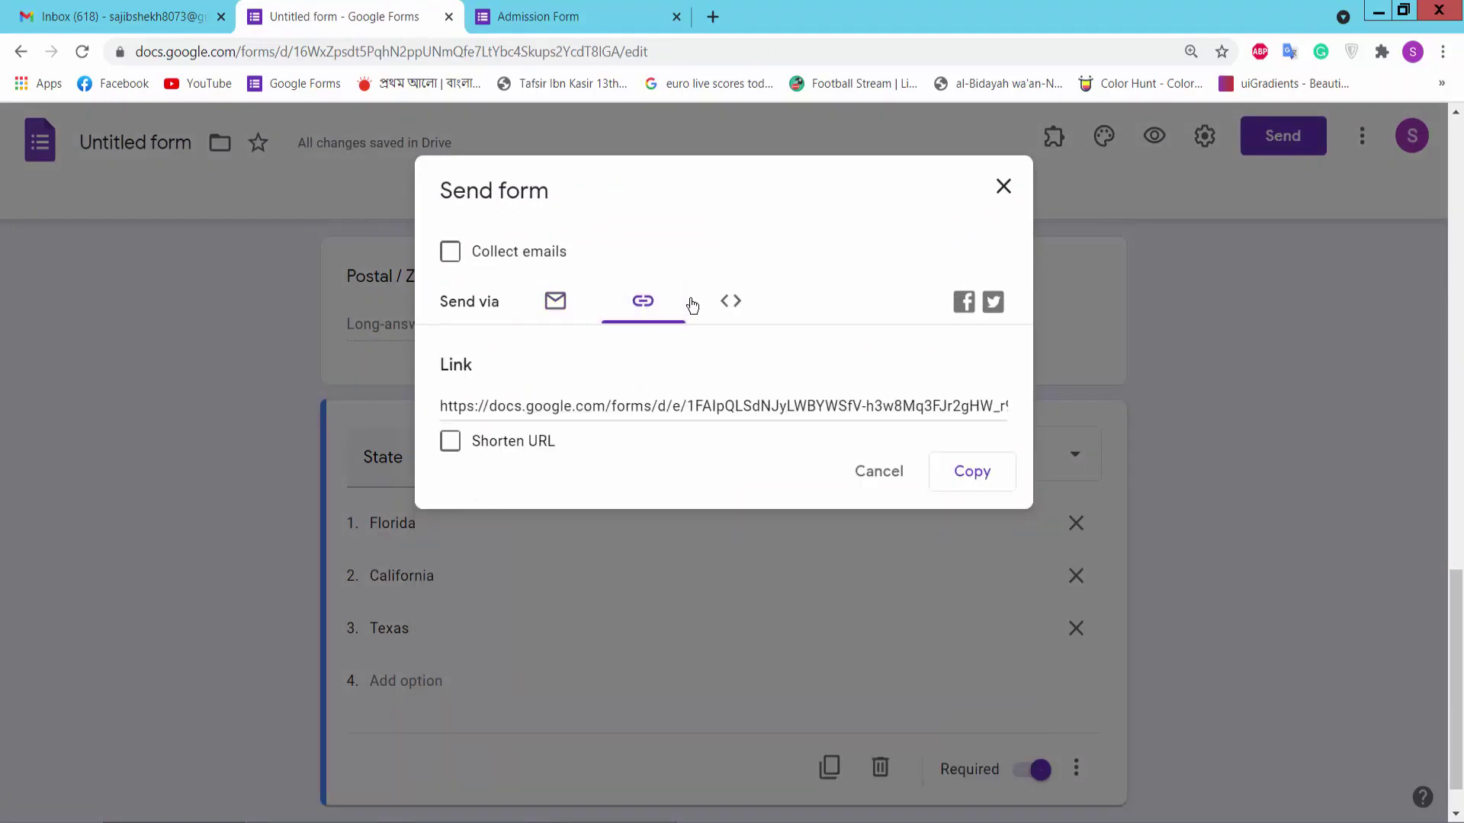
pyautogui.click(451, 442)
pyautogui.click(973, 476)
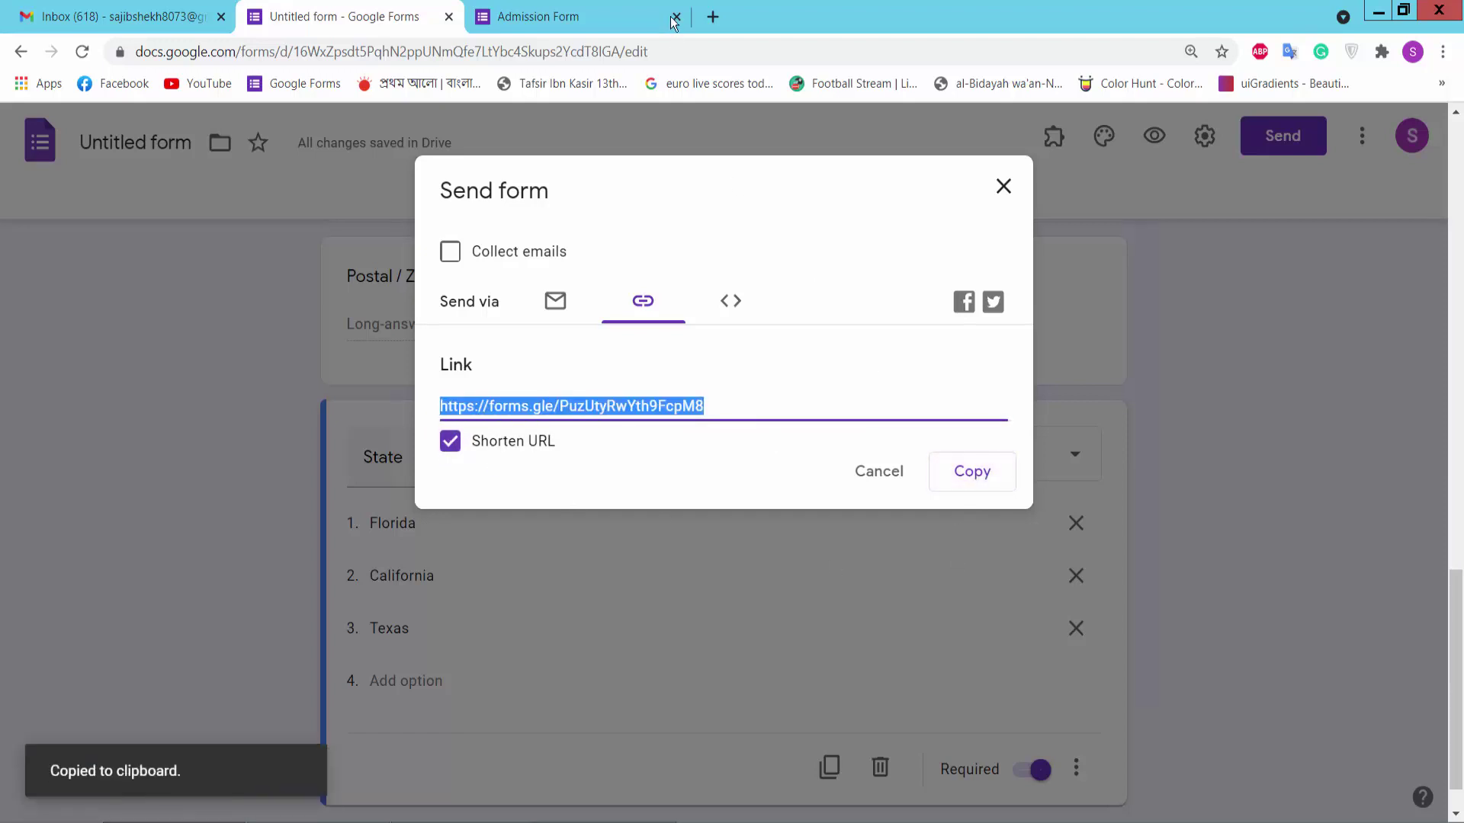
pyautogui.click(713, 18)
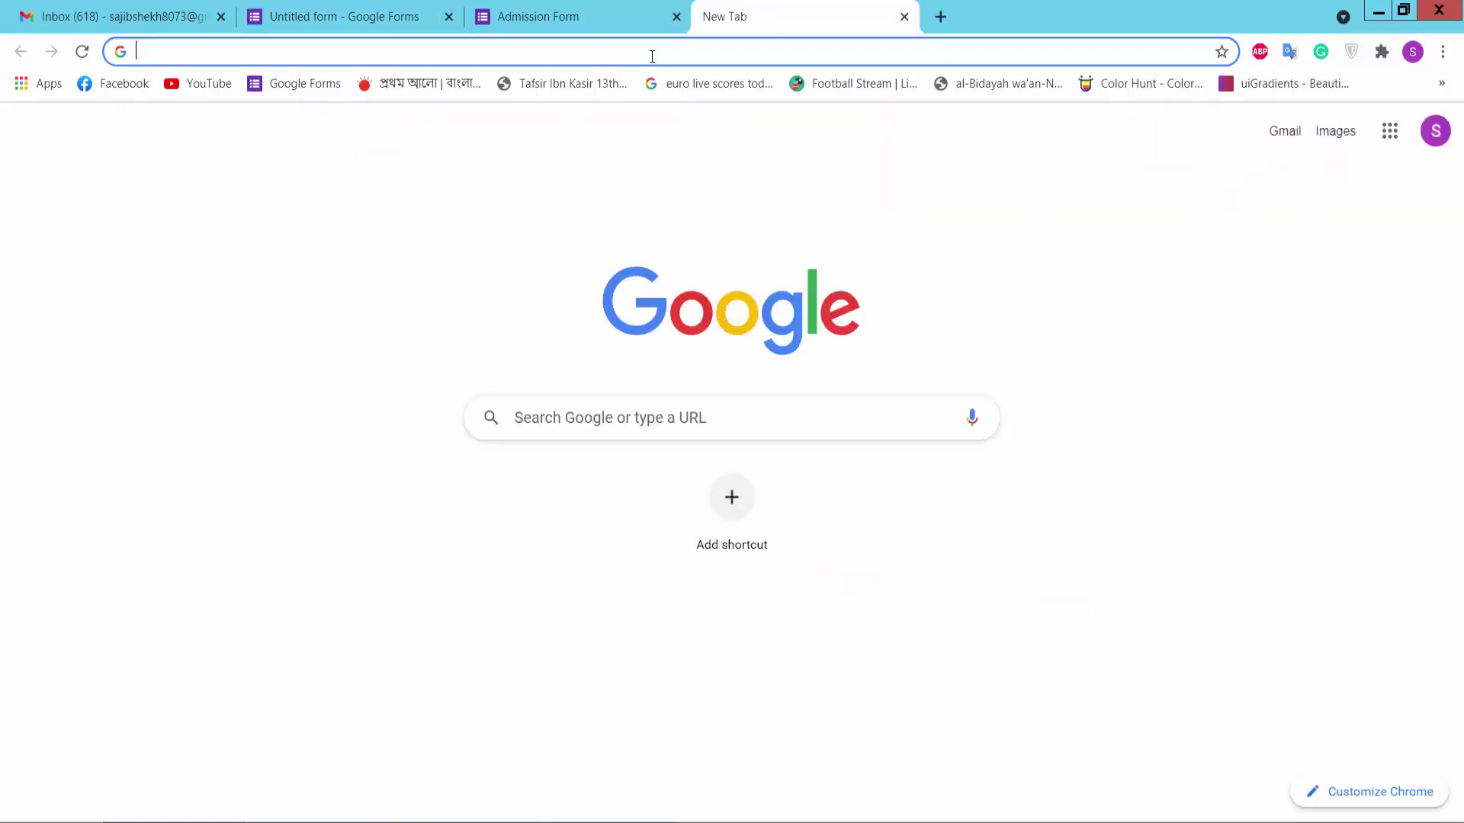
# Step: Load the shortened forms.gle link in two new tabs to confirm the Admission Form opens
pyautogui.hotkey('ctrl', 'v')
pyautogui.press('Return')
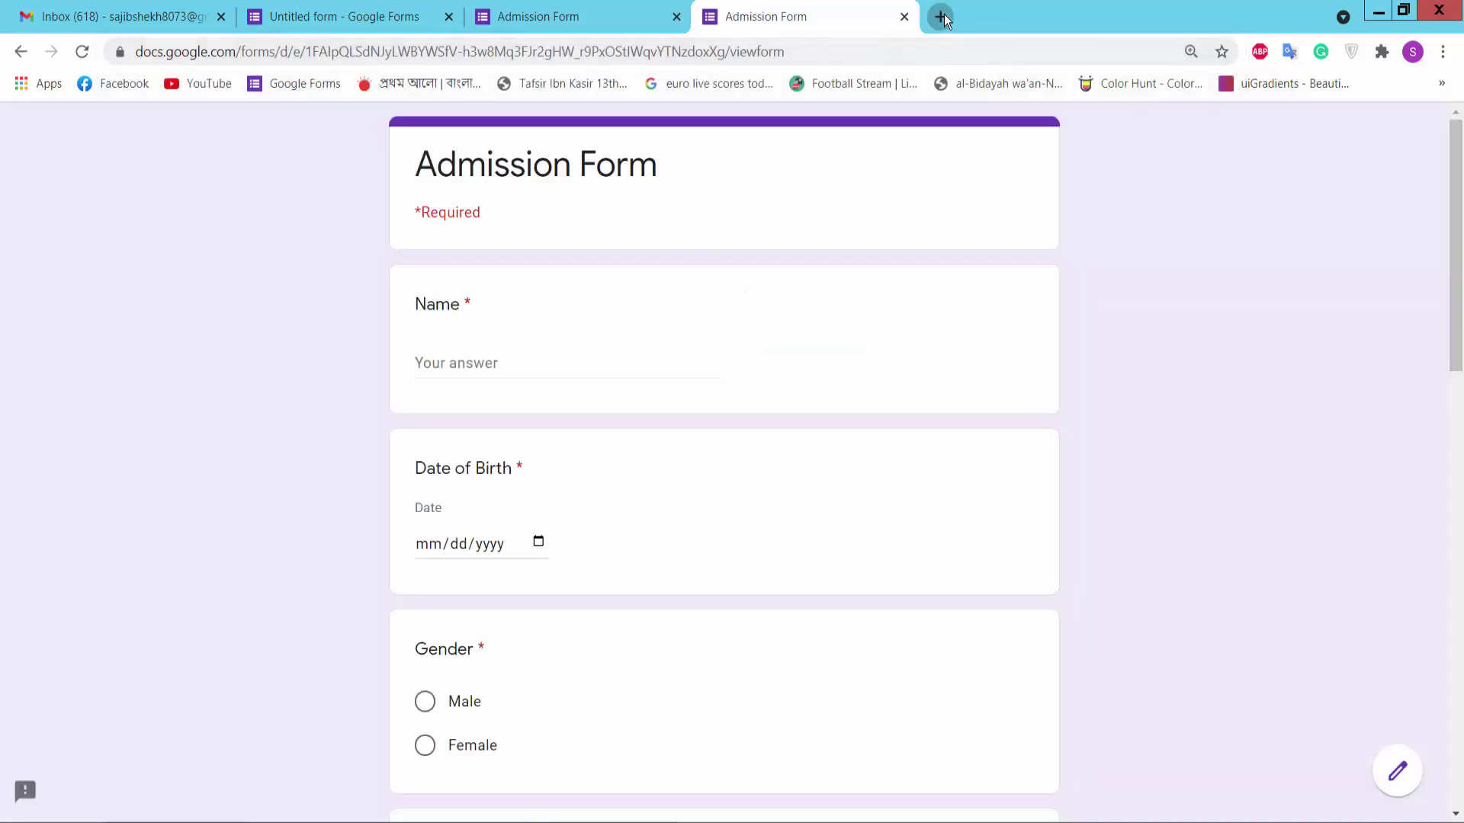
pyautogui.click(941, 17)
pyautogui.hotkey('ctrl', 'v')
pyautogui.press('Return')
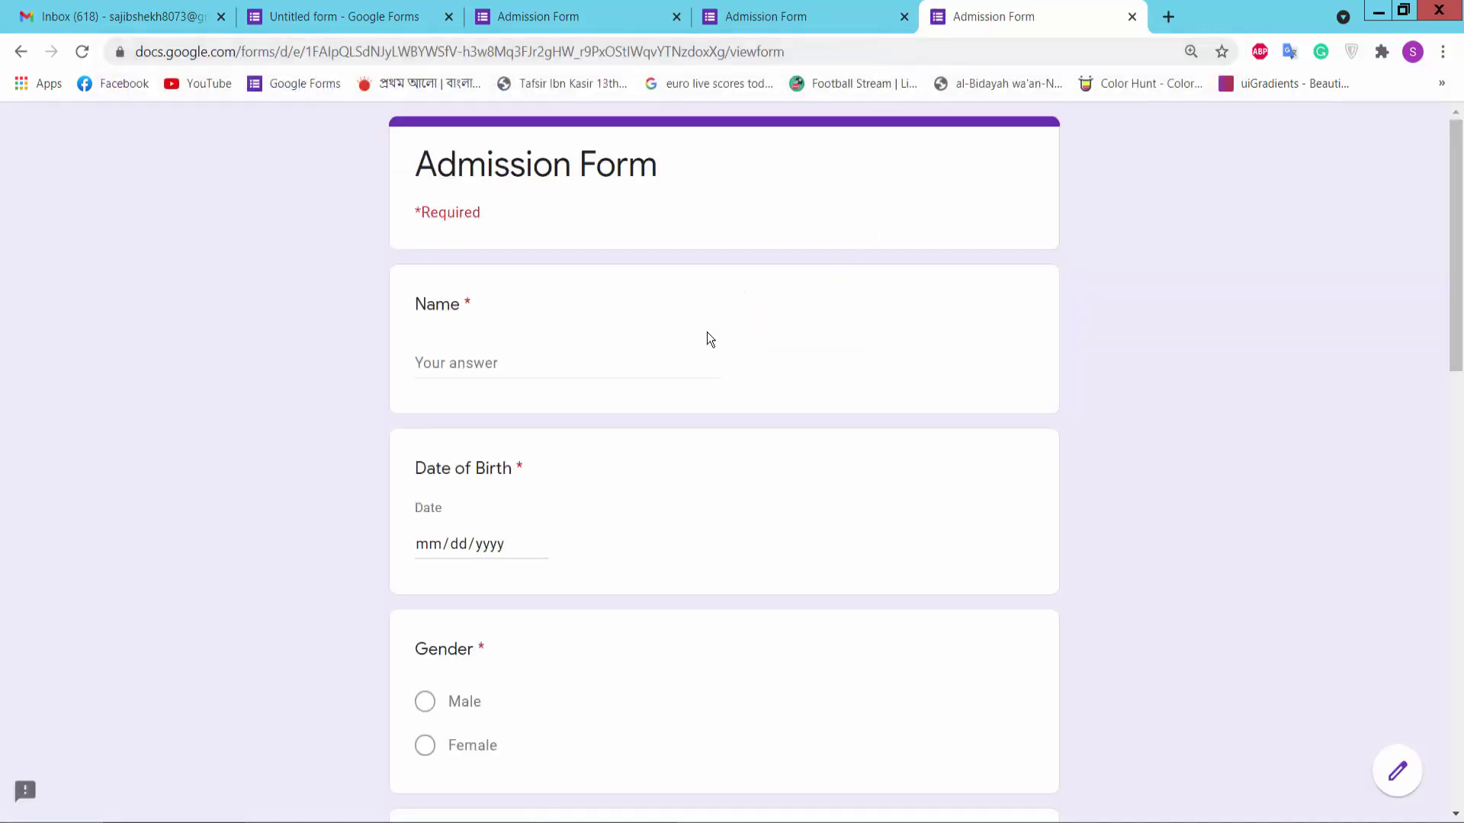
pyautogui.scroll(-3, 707, 332)
pyautogui.scroll(-10, 702, 335)
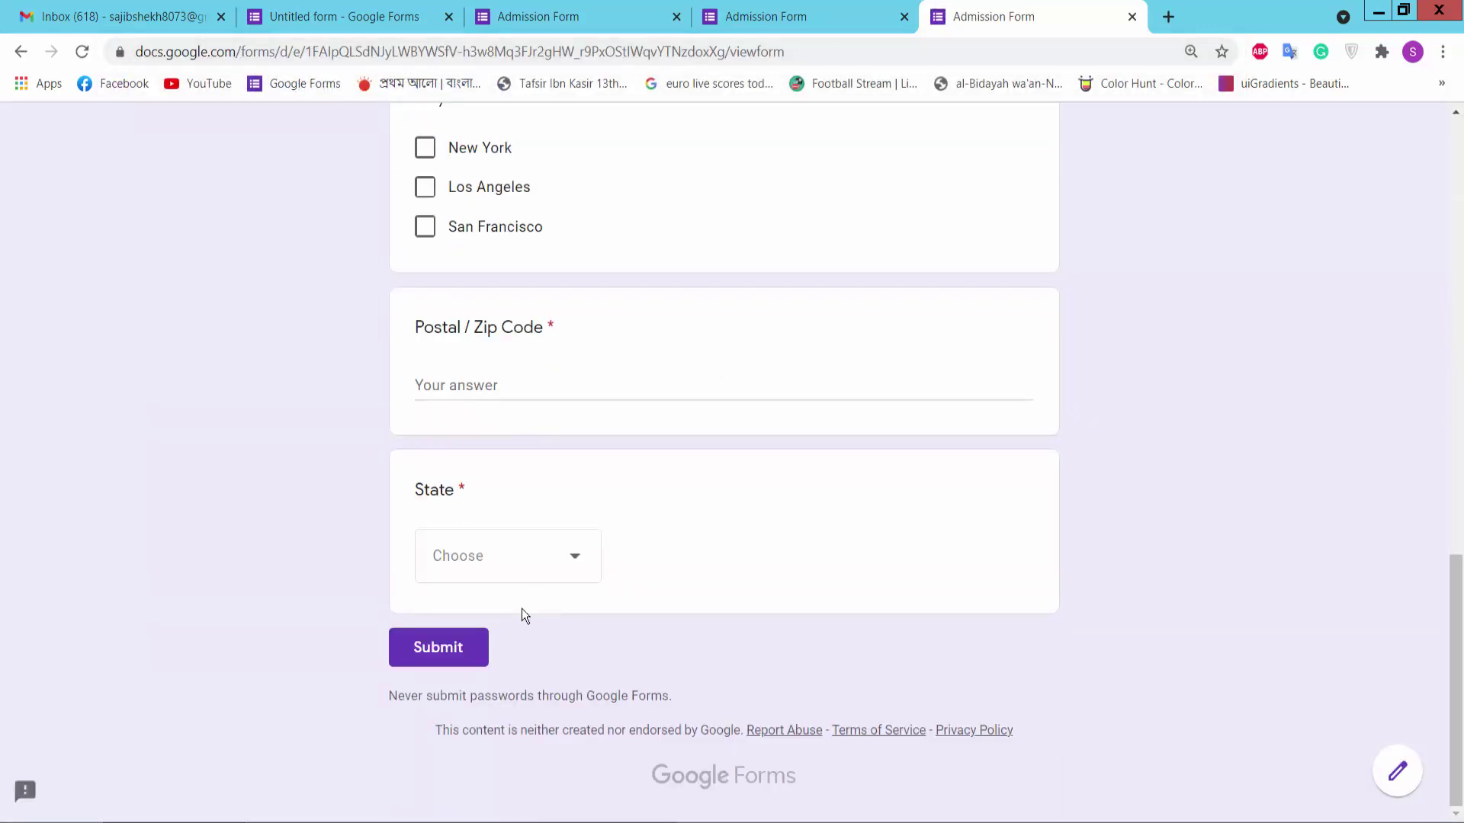
pyautogui.scroll(10, 549, 583)
pyautogui.scroll(3, 594, 481)
pyautogui.scroll(-5, 603, 367)
pyautogui.scroll(-8, 543, 588)
pyautogui.scroll(6, 783, 577)
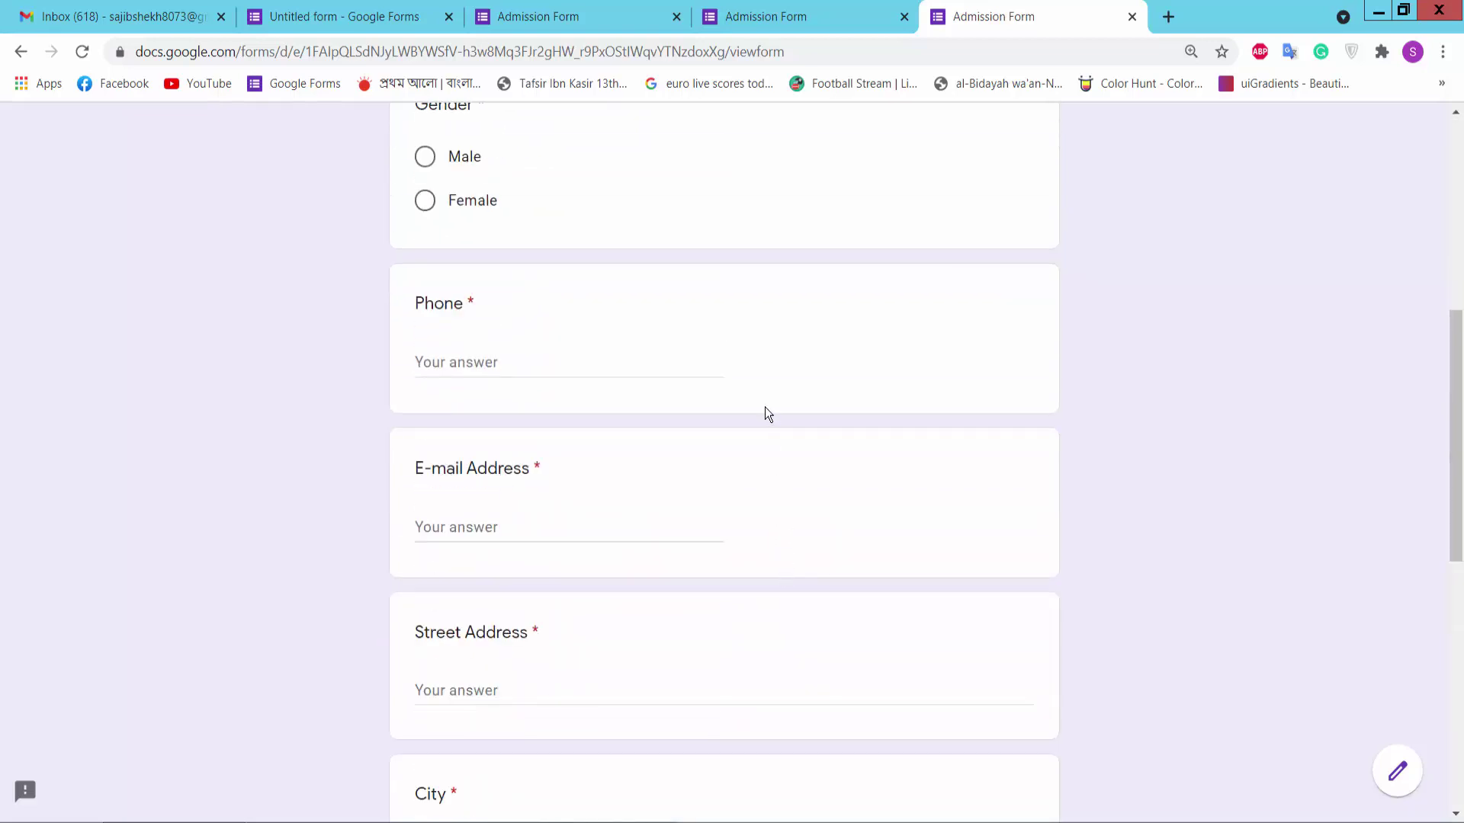
pyautogui.scroll(3, 765, 414)
pyautogui.scroll(2, 764, 414)
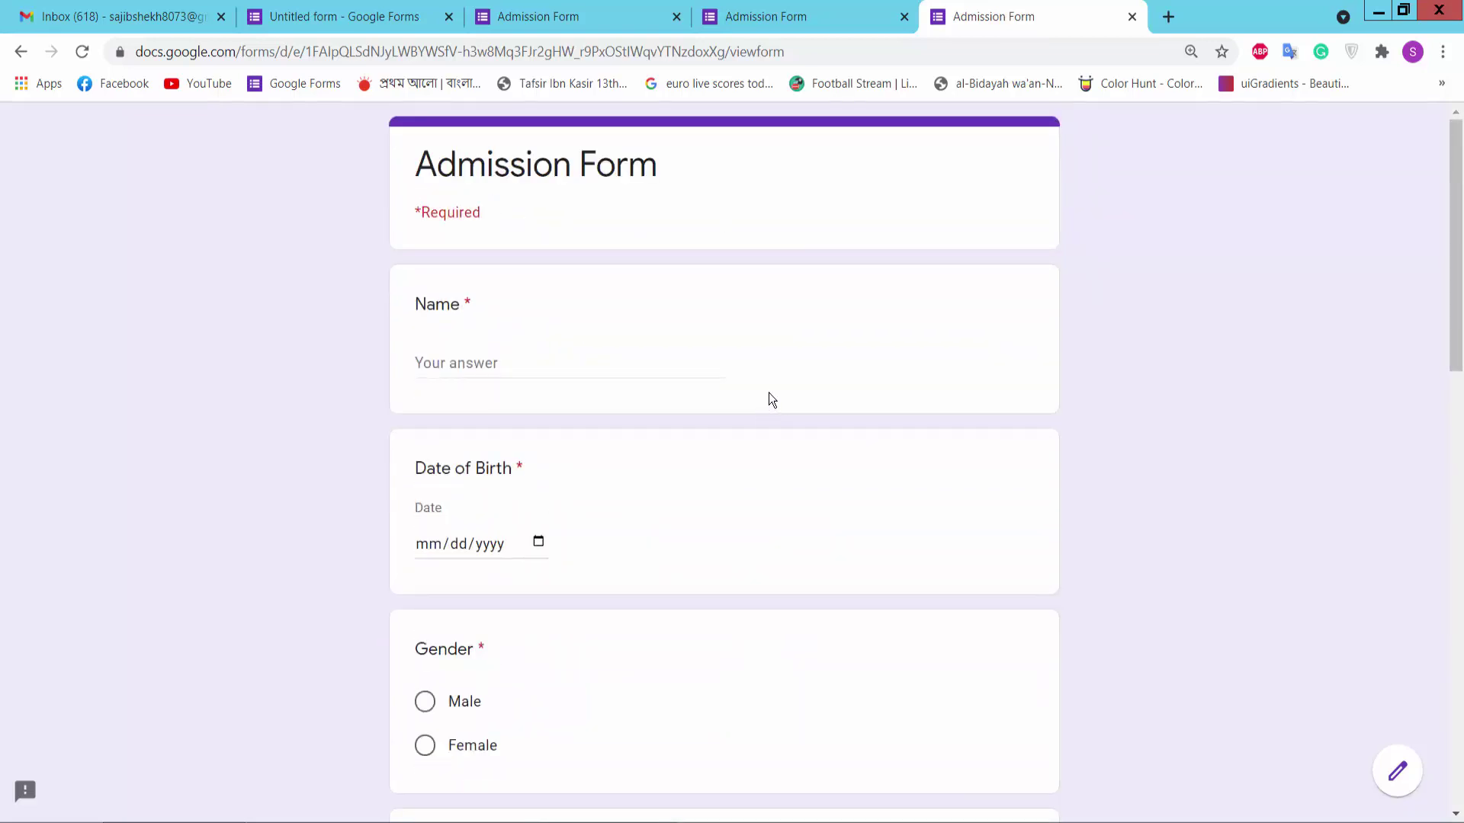